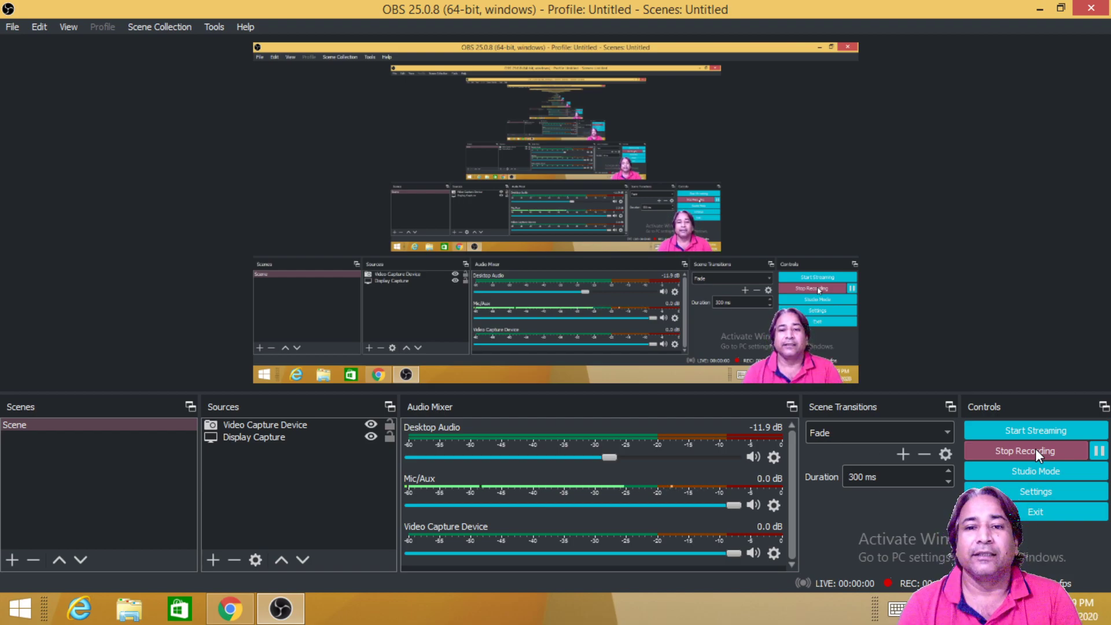
Step: Minimize OBS, then open the Google apps list on the Google homepage and scroll to Docs
left_click(1039, 9)
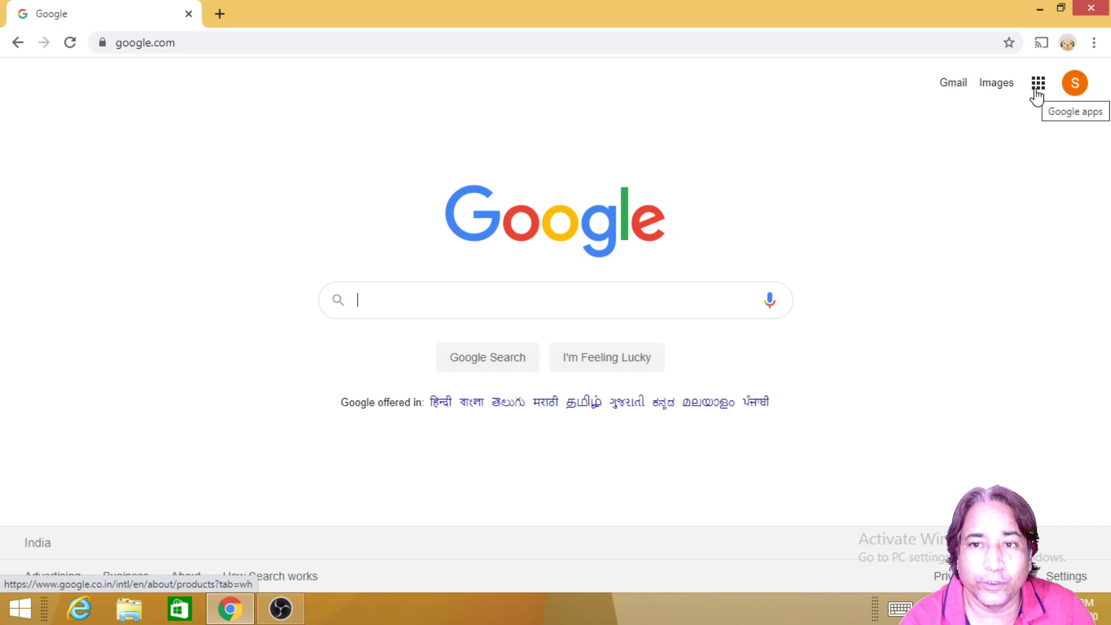
left_click(1037, 94)
scroll(957, 226, "down", 5)
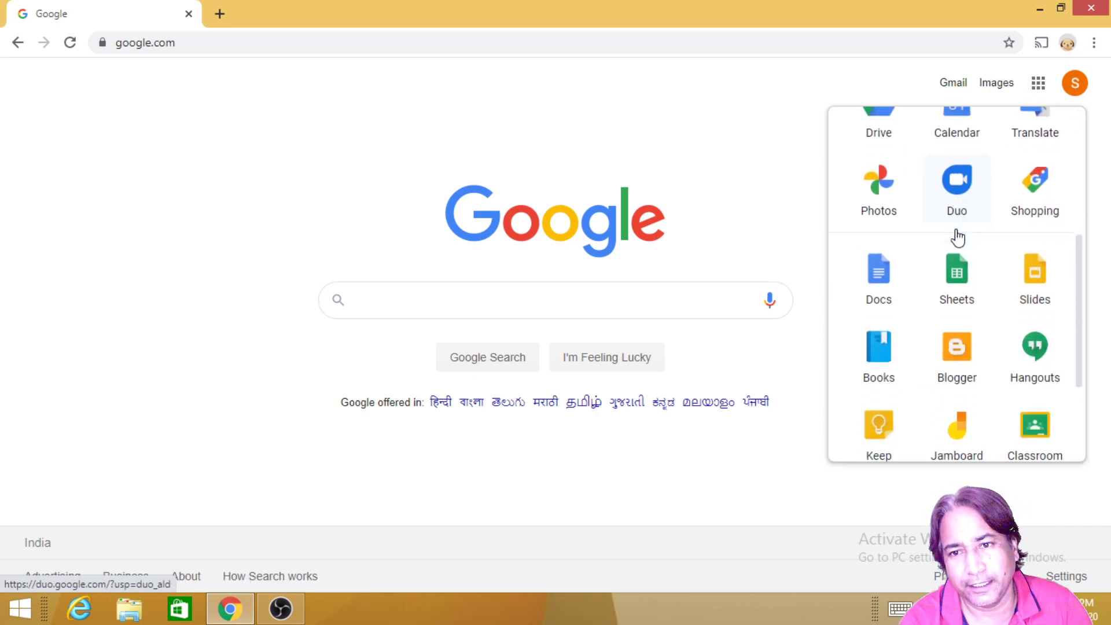
scroll(957, 238, "down", 1)
scroll(957, 237, "up", 5)
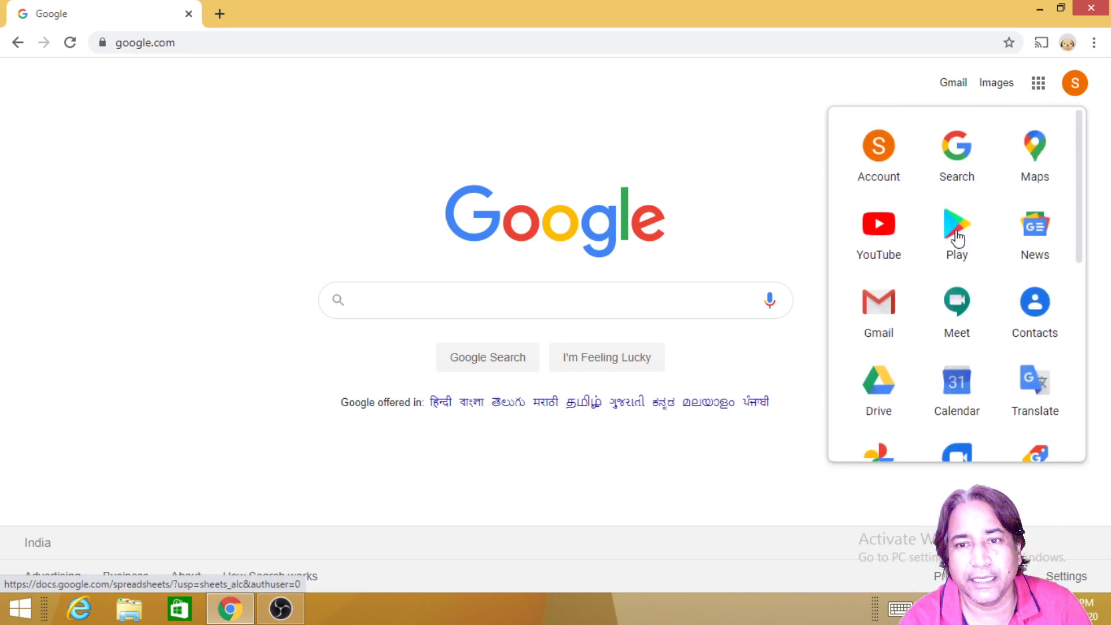
scroll(957, 238, "down", 4)
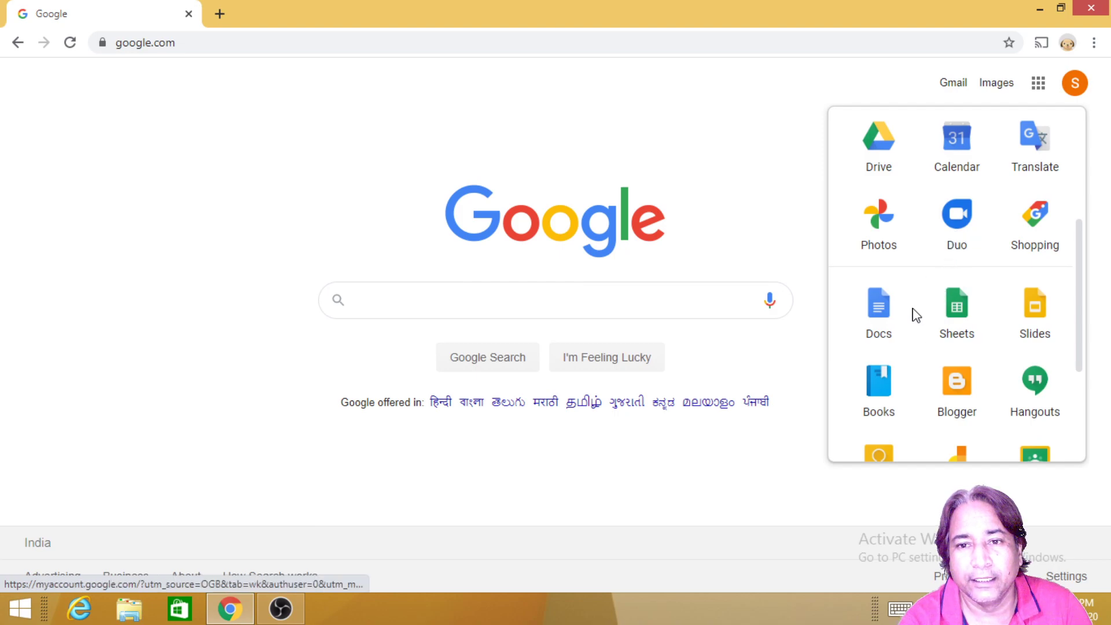
Step: Open Google Docs, then switch to Google Forms from the main menu drawer
left_click(876, 323)
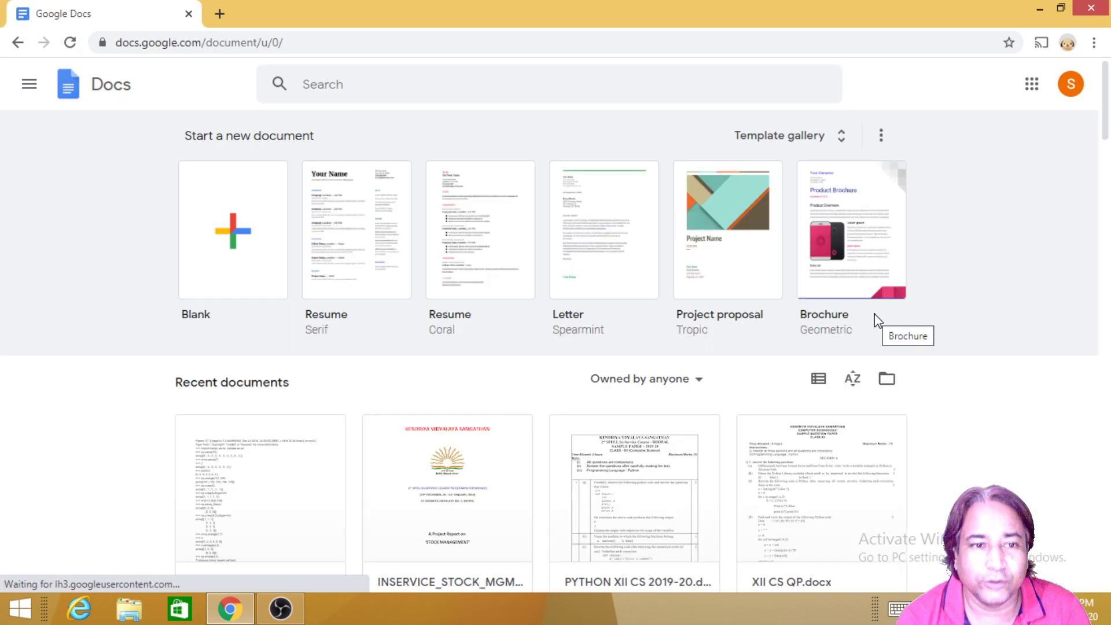
scroll(603, 471, "down", 7)
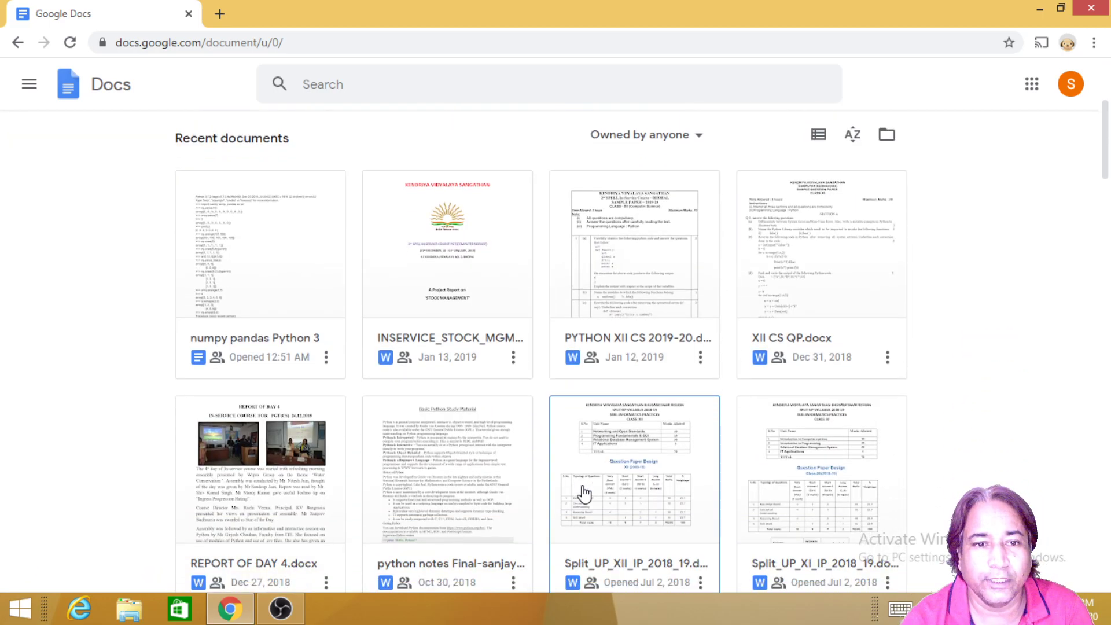
scroll(581, 503, "down", 4)
scroll(581, 502, "up", 10)
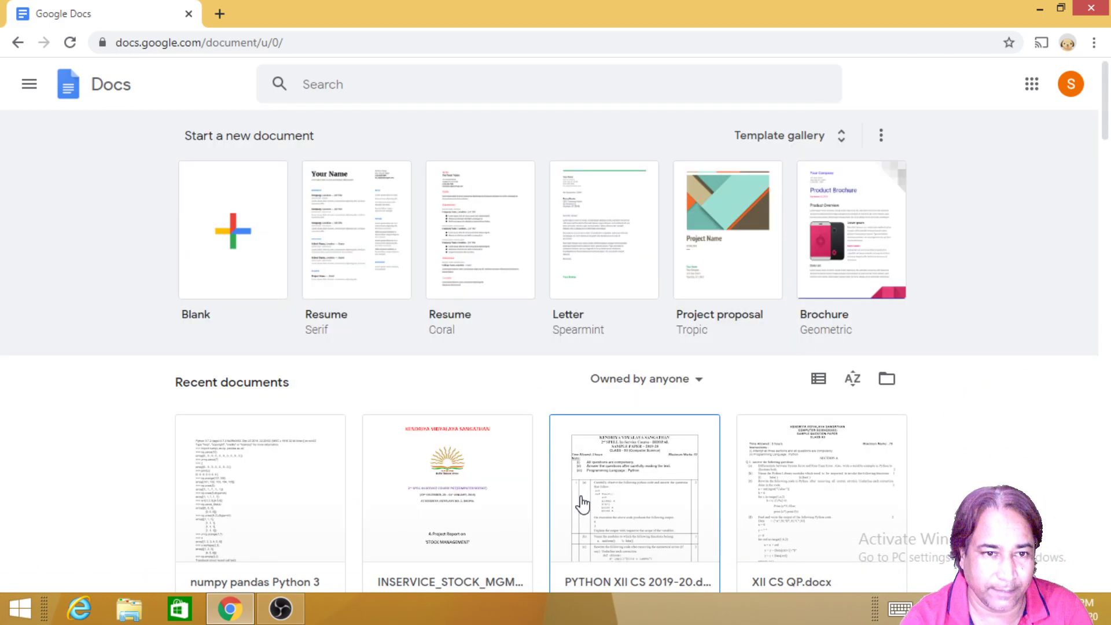
left_click(29, 92)
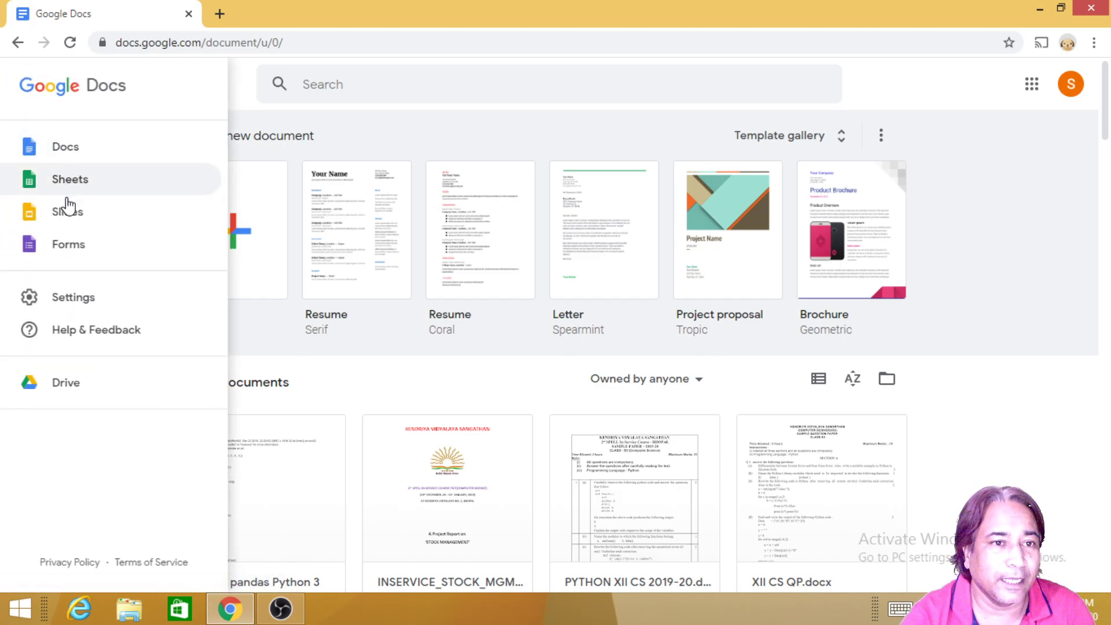
left_click(60, 245)
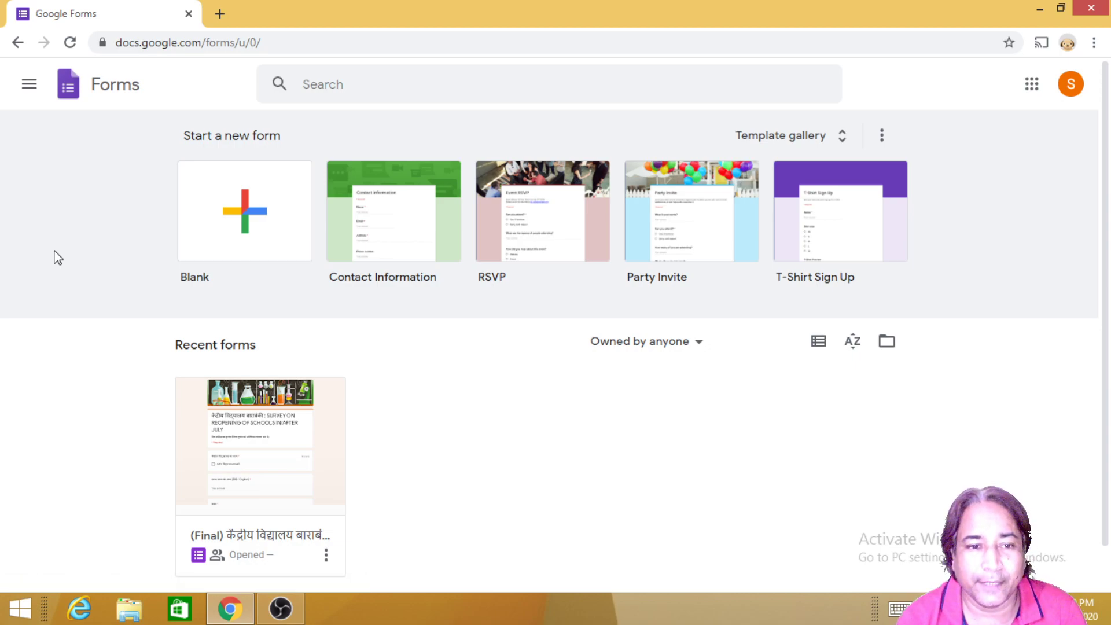
Step: Open the school reopening survey form and scroll through its questions to the last one
left_click(284, 499)
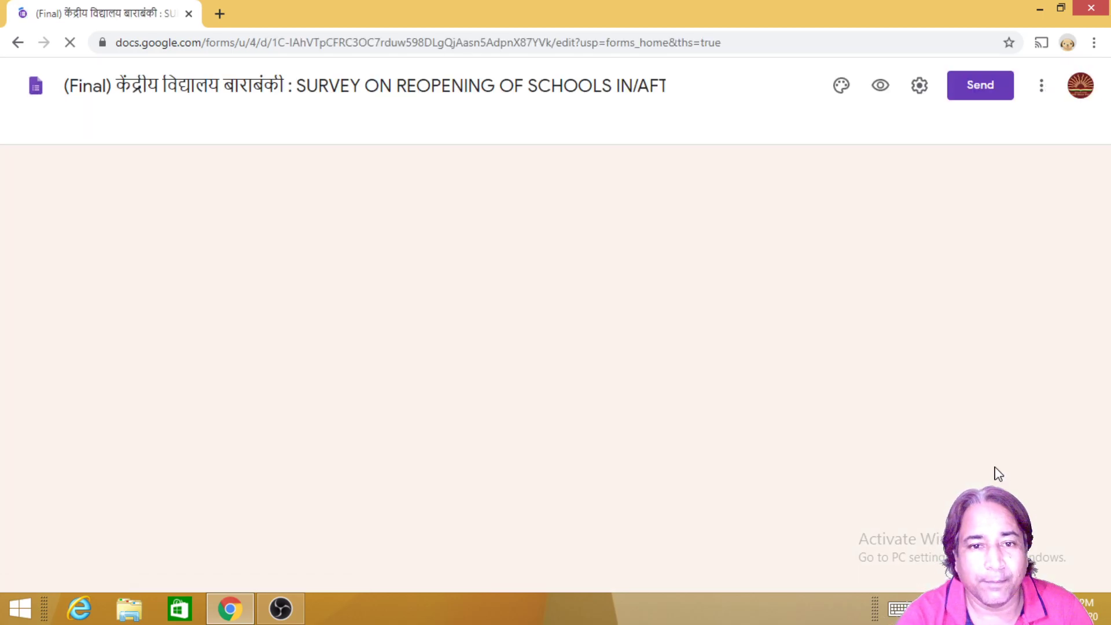
scroll(990, 472, "down", 3)
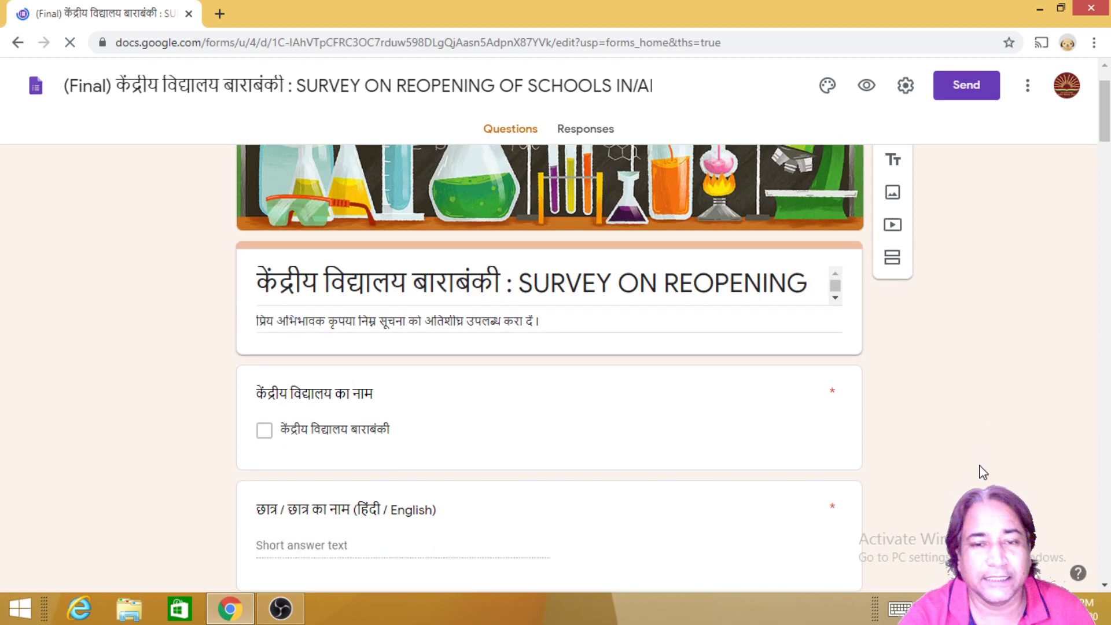
scroll(975, 479, "down", 8)
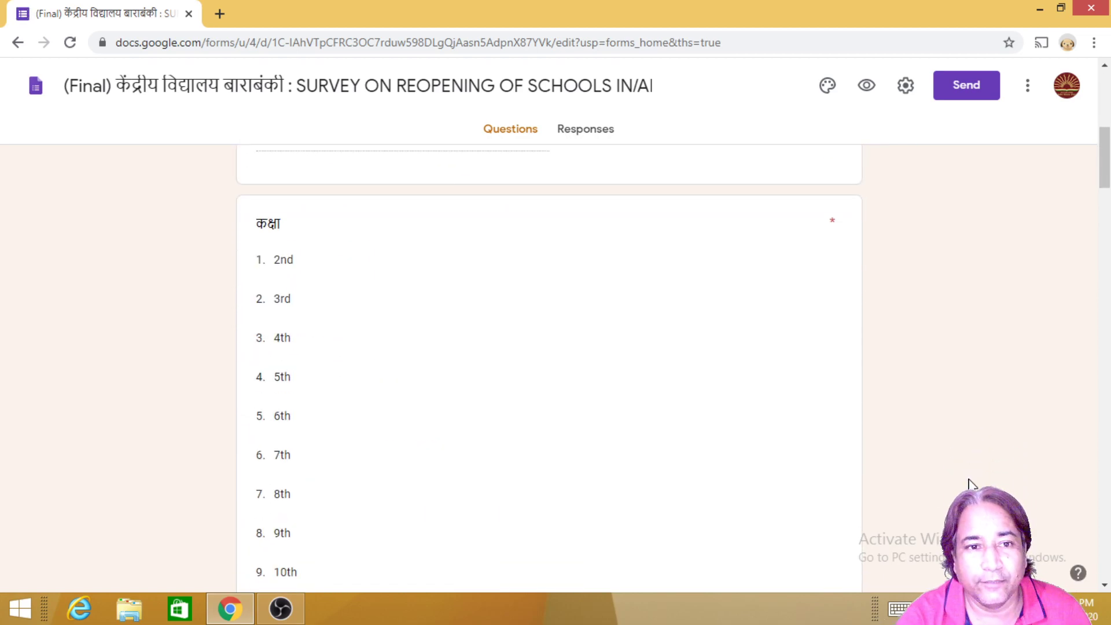
scroll(971, 485, "down", 16)
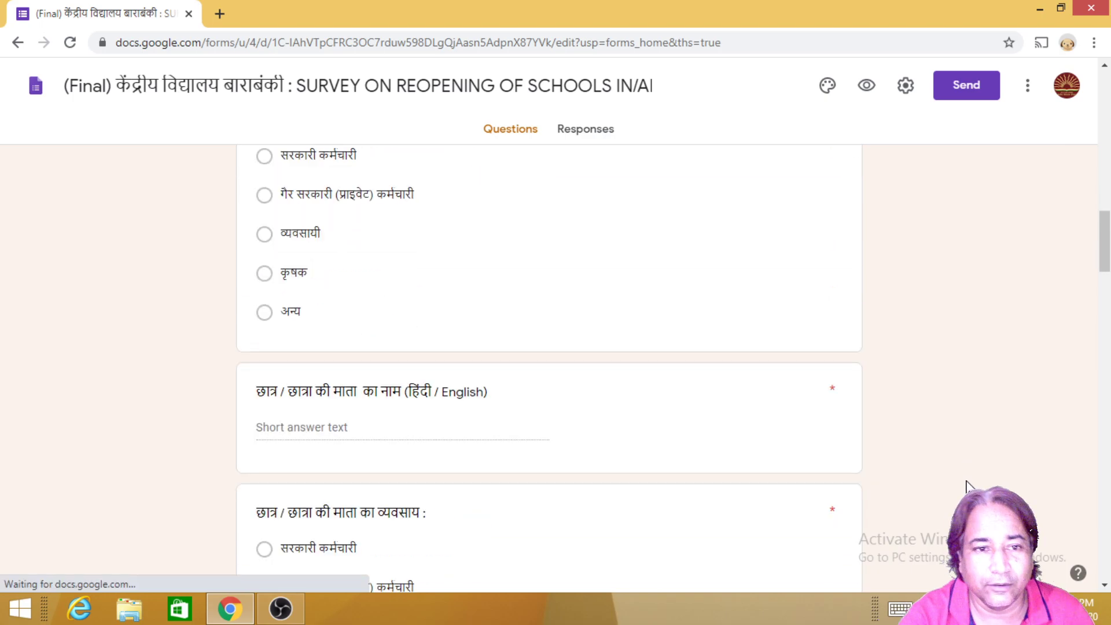
scroll(962, 489, "down", 10)
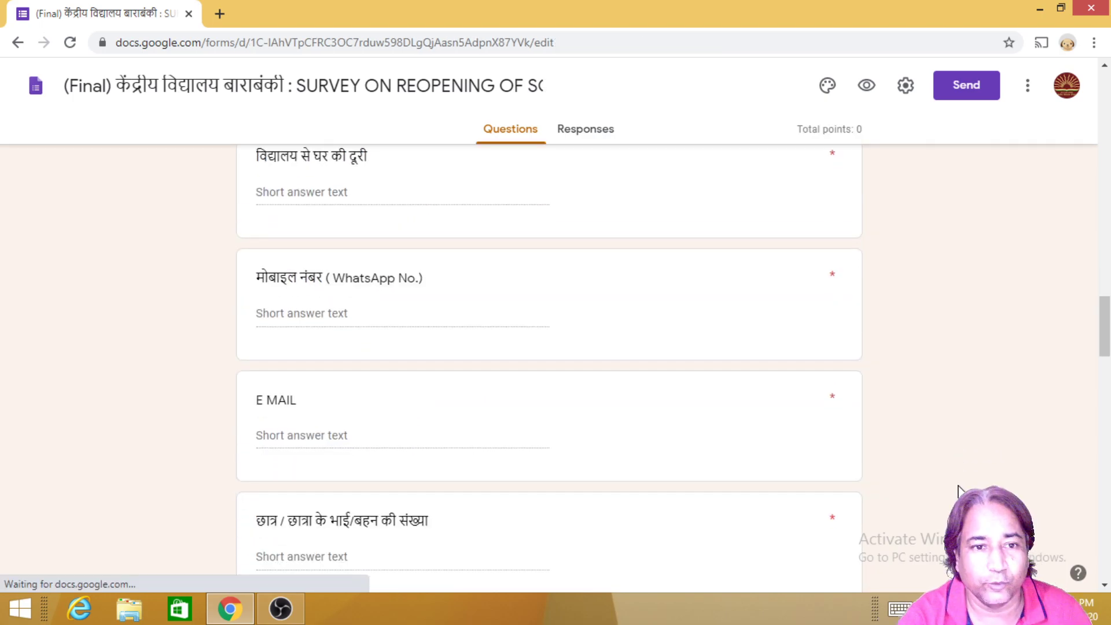
scroll(958, 491, "down", 16)
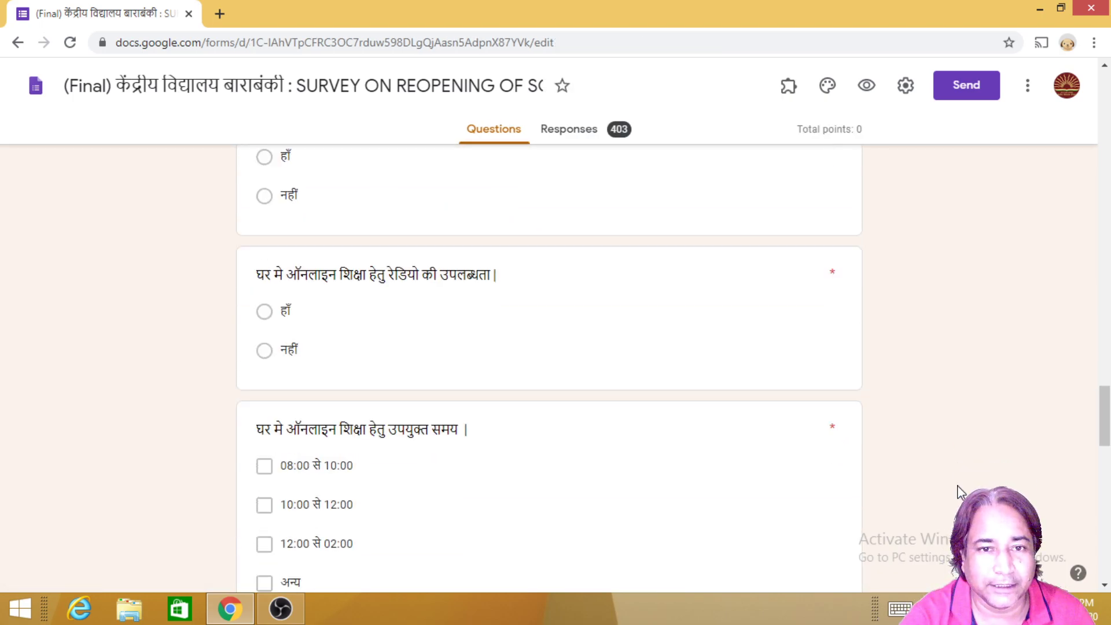
scroll(956, 491, "down", 10)
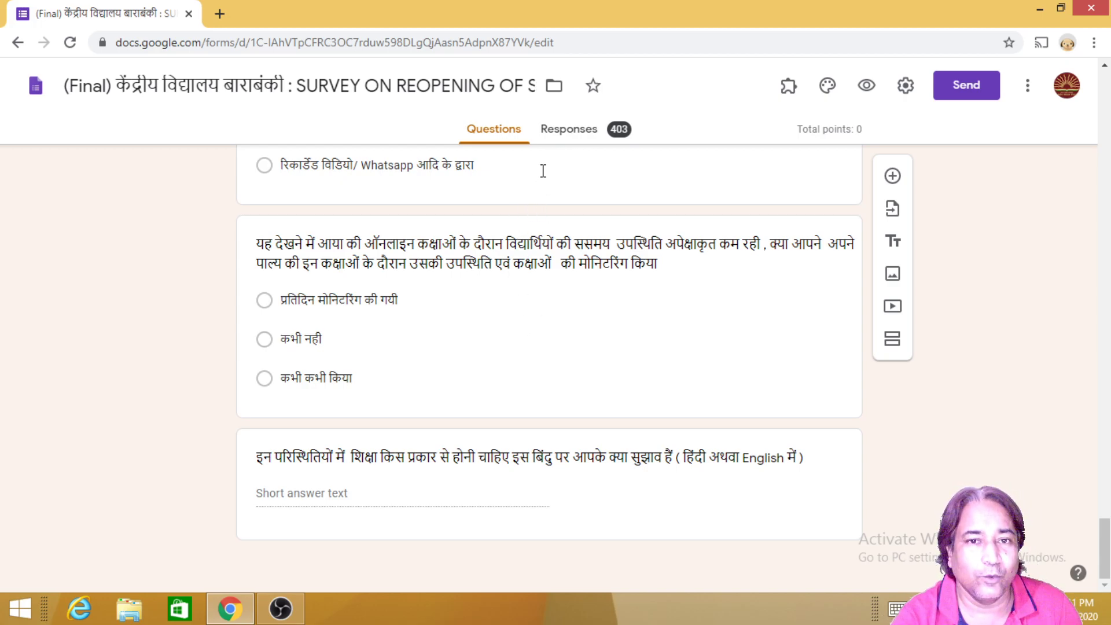
Step: Review the survey's 403-response summary and insights on the Responses tab
left_click(567, 131)
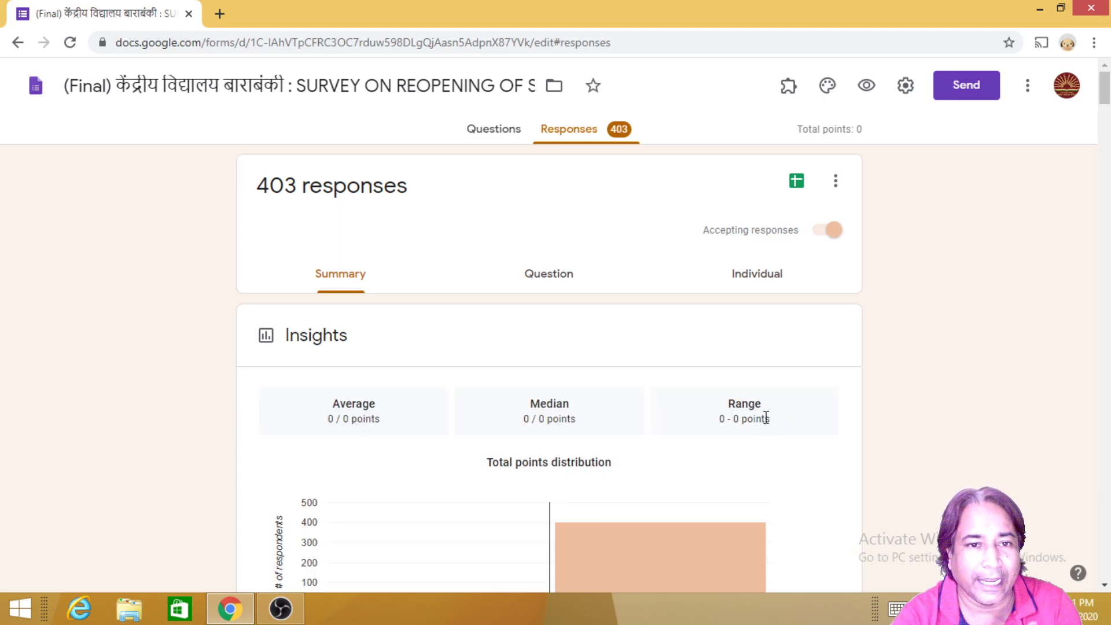
scroll(763, 424, "down", 3)
scroll(763, 428, "down", 8)
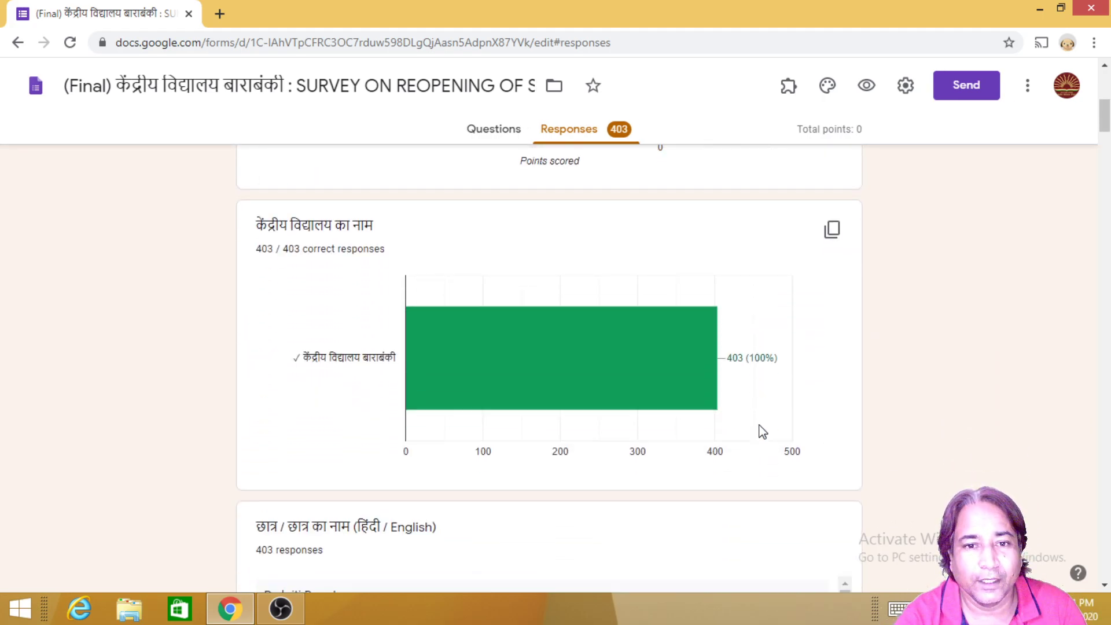
scroll(762, 433, "down", 4)
scroll(762, 435, "down", 5)
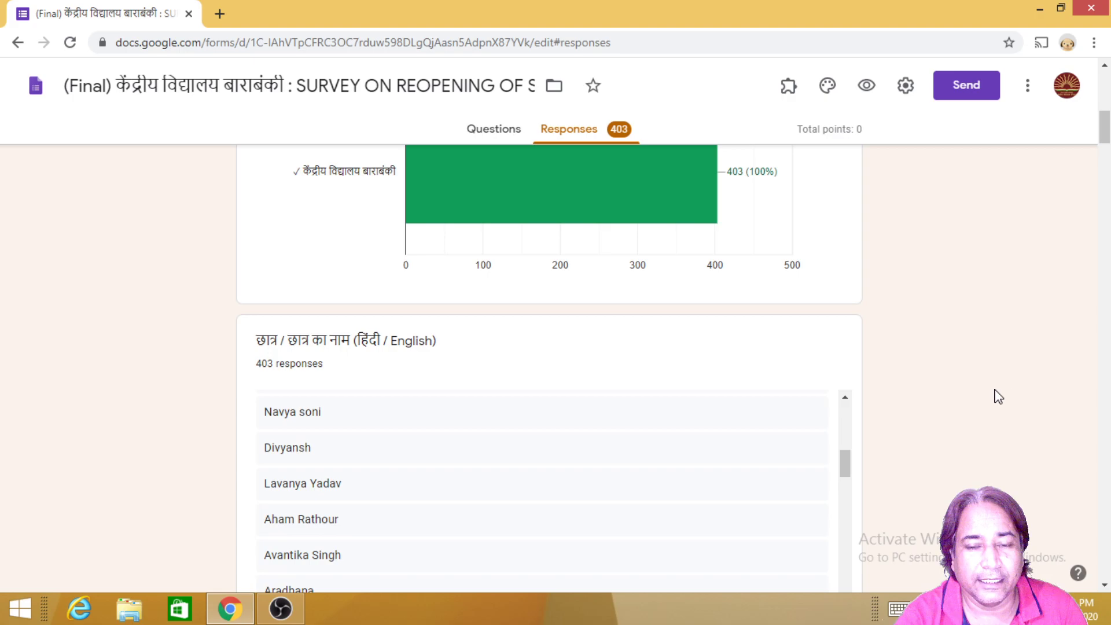
scroll(972, 409, "down", 7)
scroll(972, 409, "down", 3)
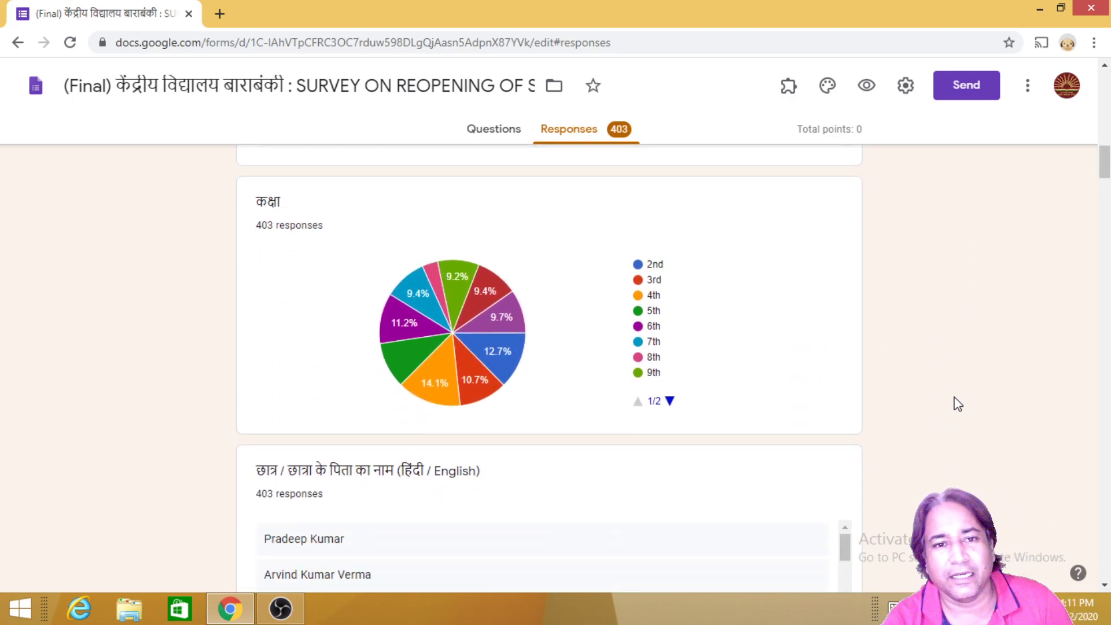
scroll(958, 404, "down", 12)
scroll(936, 428, "down", 1)
scroll(908, 422, "down", 3)
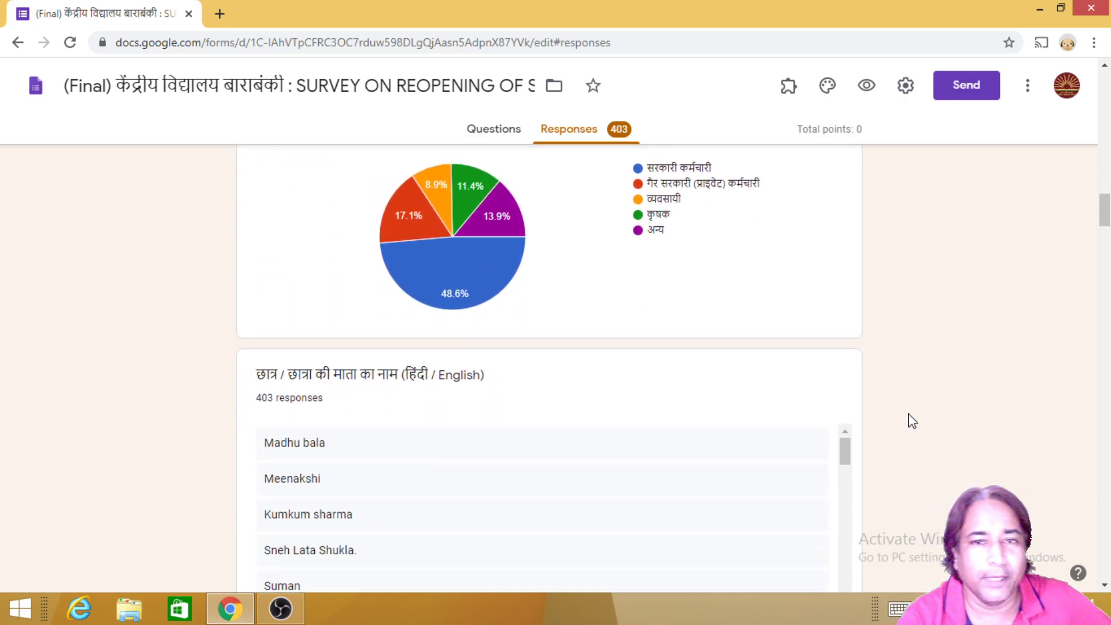
Step: Open the linked responses spreadsheet in Google Sheets, then close it
left_click_drag(1103, 217, 1101, 72)
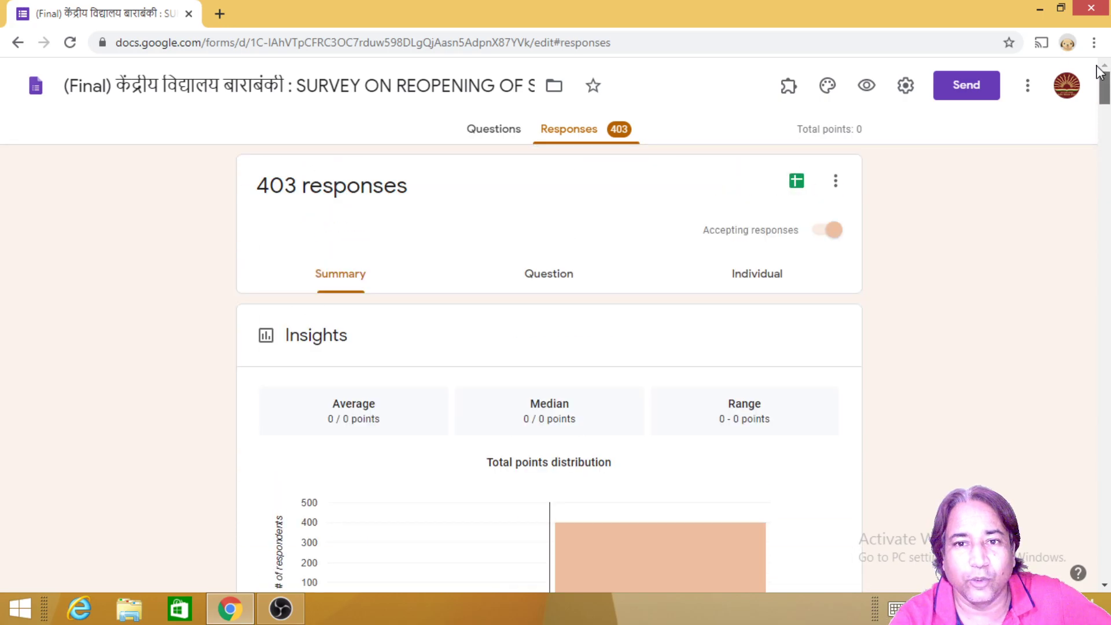
left_click(799, 182)
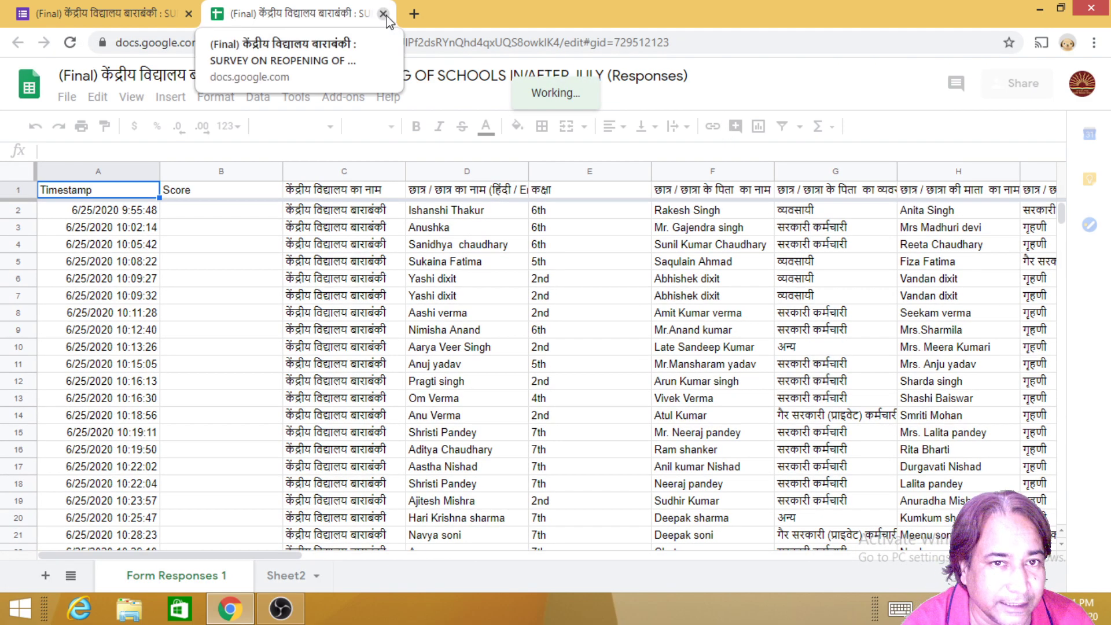
left_click(383, 14)
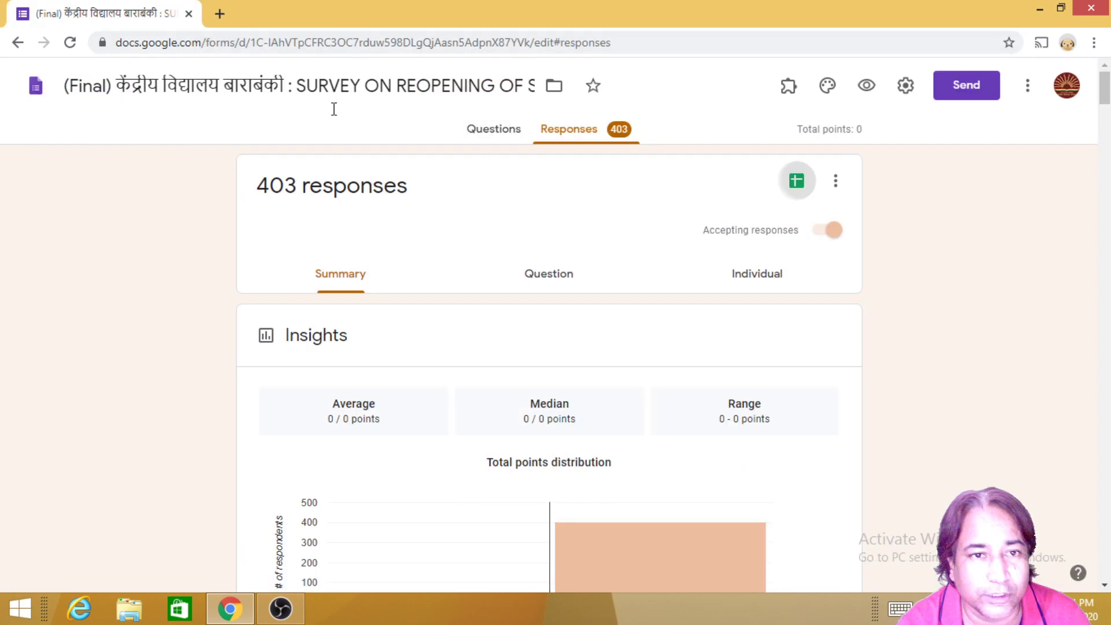
Step: Go back to the Forms home page listing the templates and the recent survey form
left_click(17, 45)
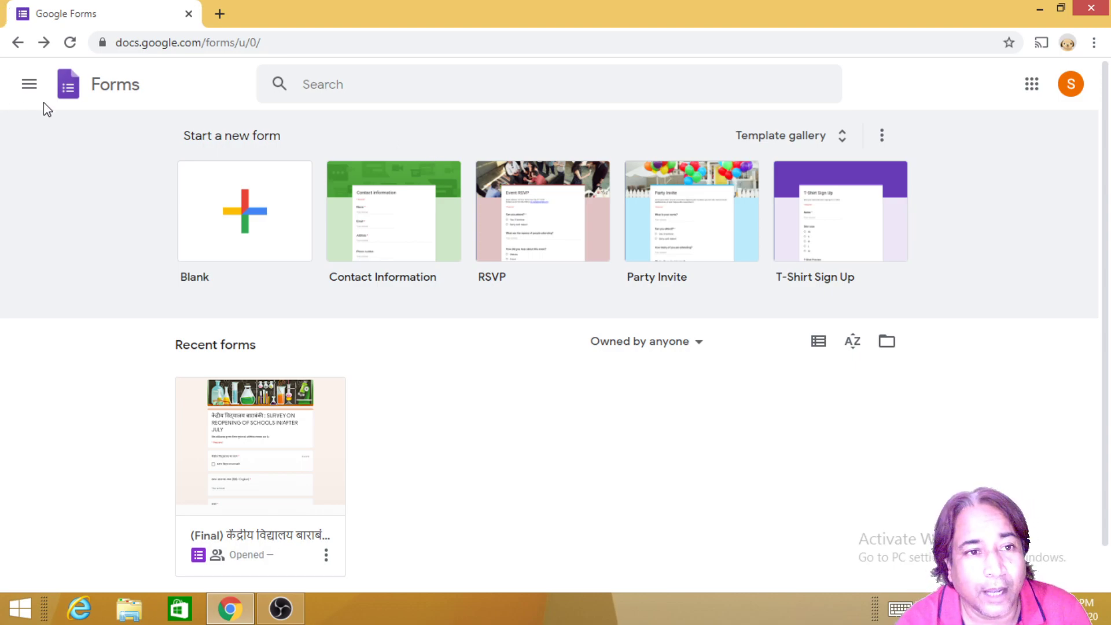
left_click(27, 86)
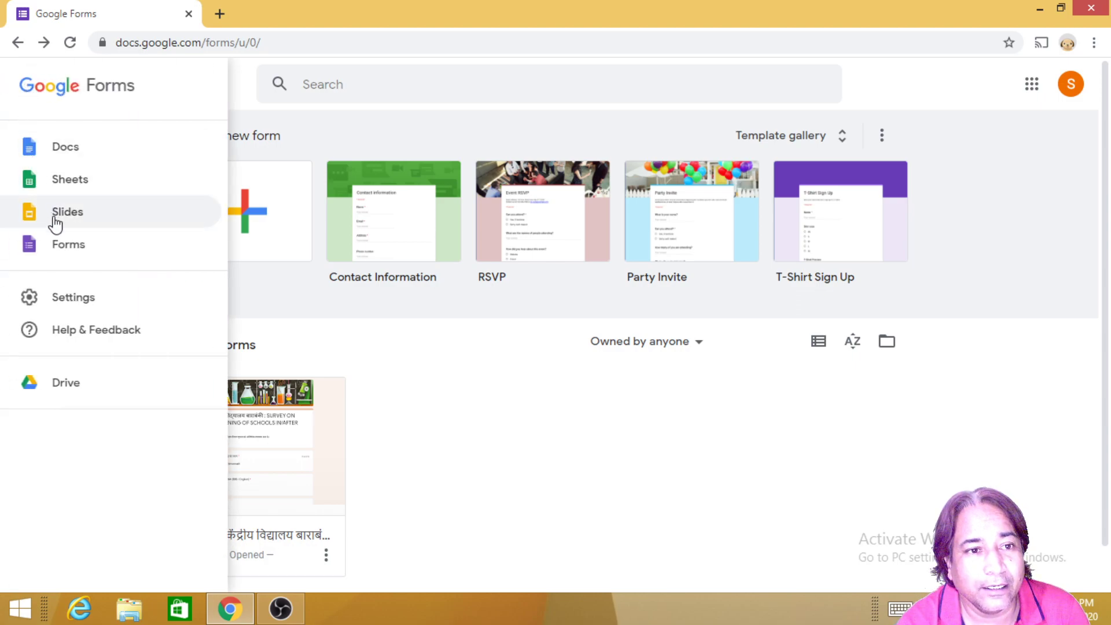
left_click(324, 314)
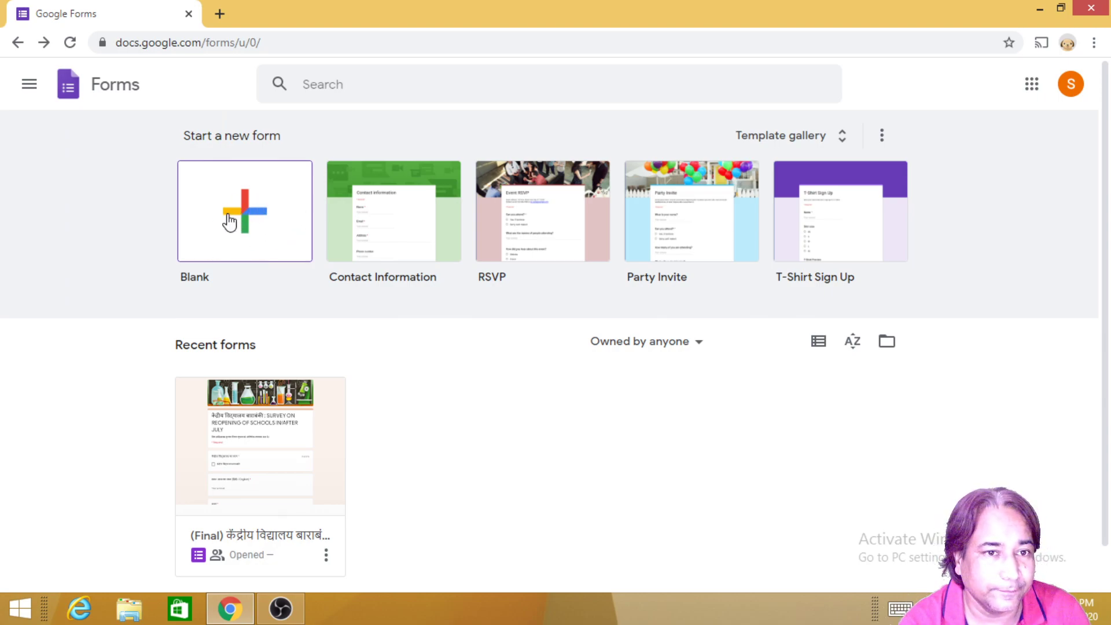
Step: Create a Blank untitled form and dismiss the tip about reusing questions
left_click(250, 220)
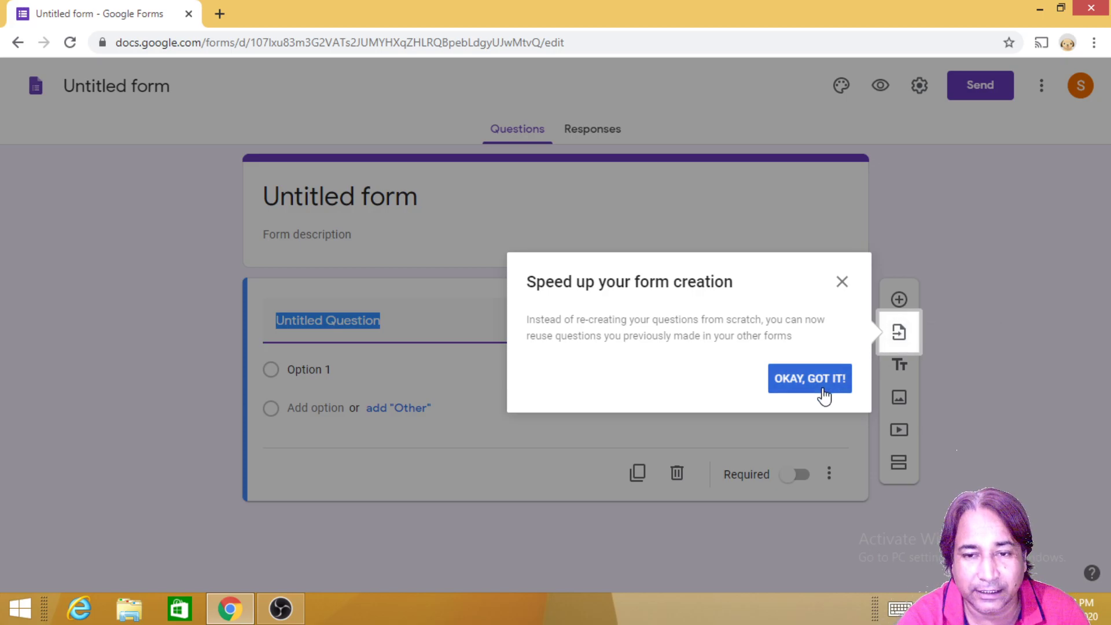
left_click(824, 394)
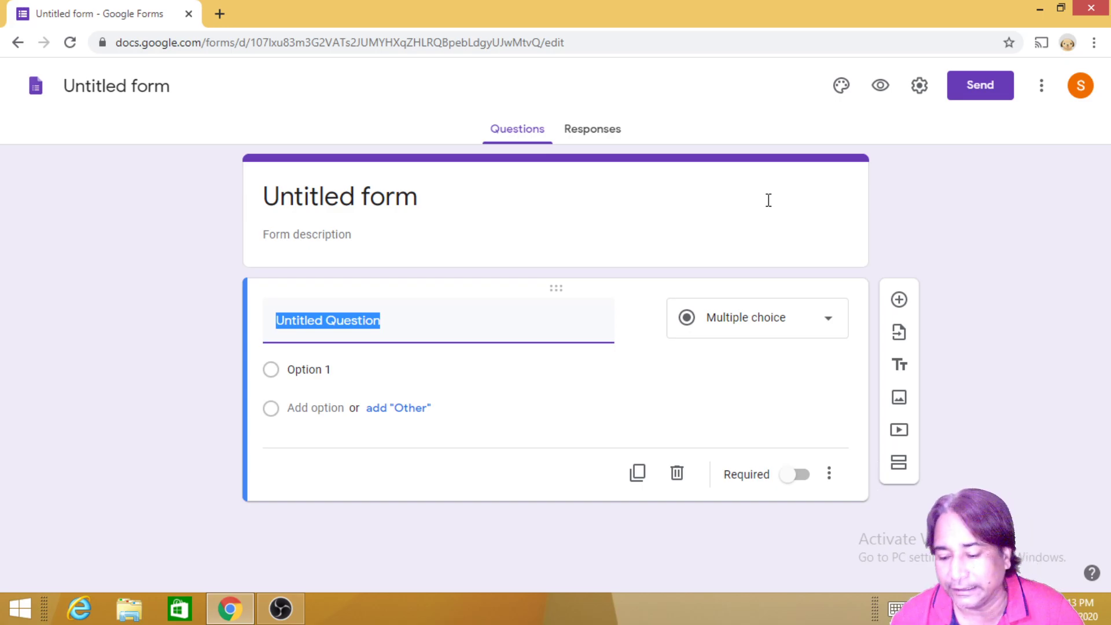
Step: Make the form a quiz that releases grades immediately but hides correct answers, and save
left_click(919, 87)
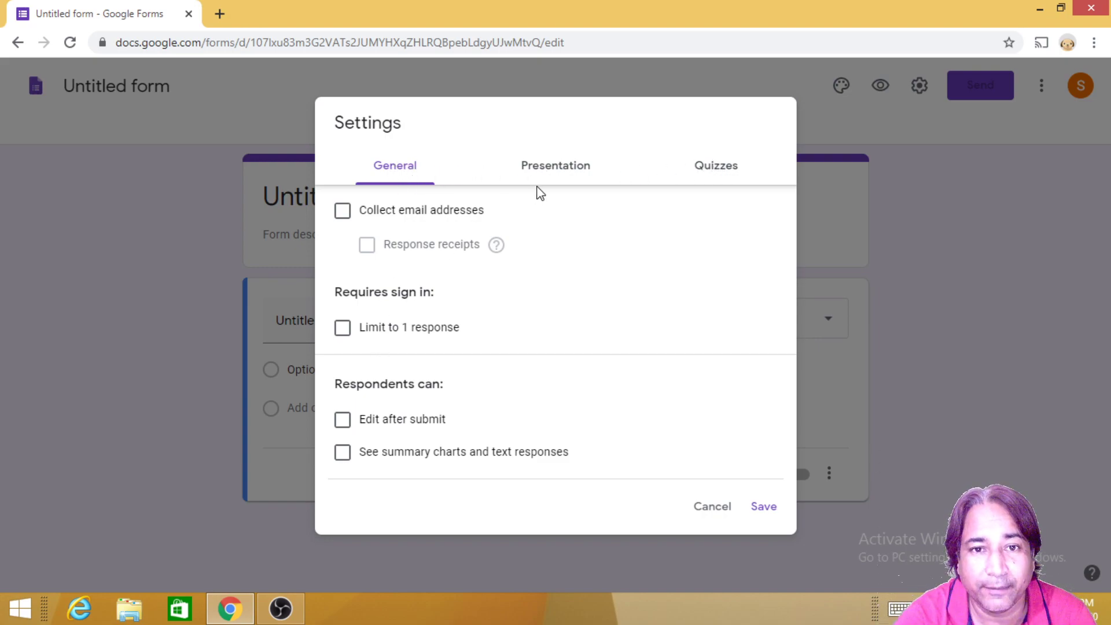
left_click(554, 174)
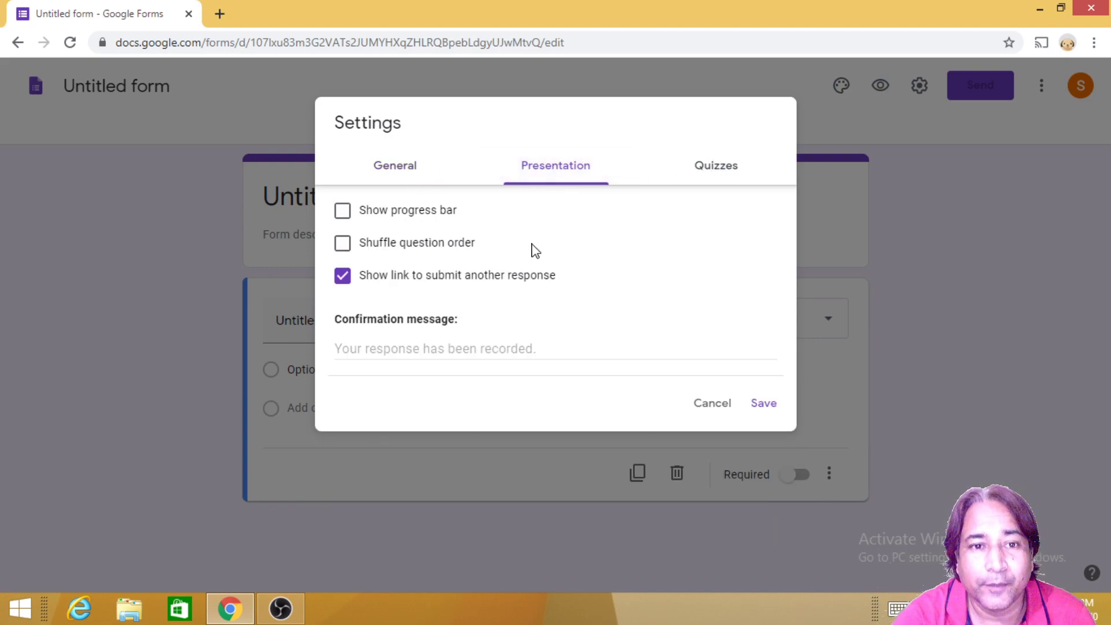
left_click(716, 170)
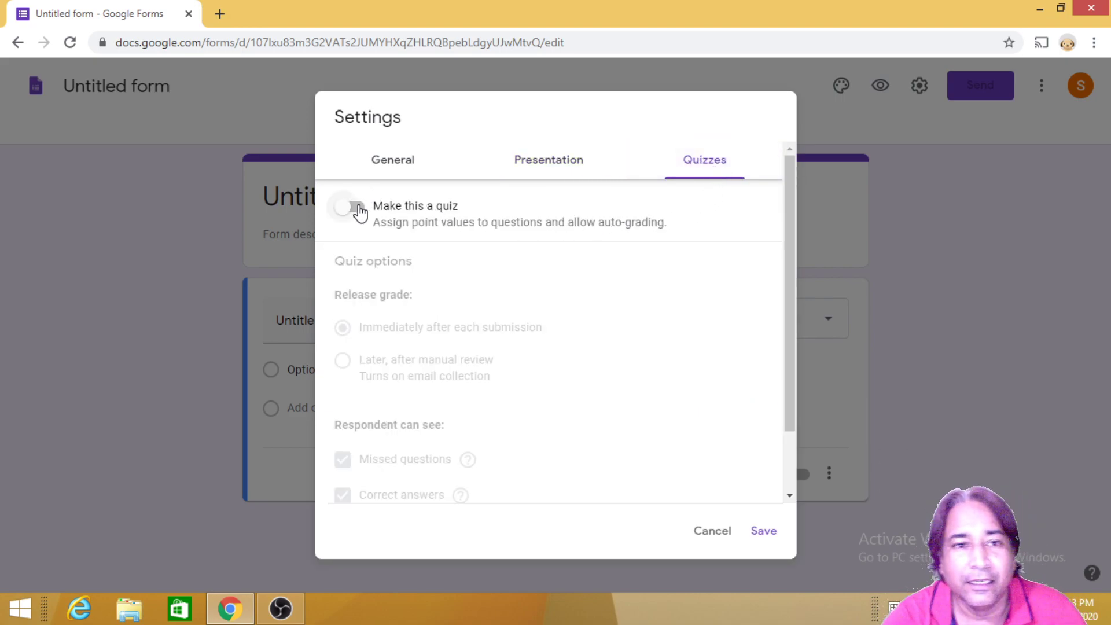
left_click(349, 206)
scroll(571, 331, "down", 1)
scroll(571, 331, "down", 1)
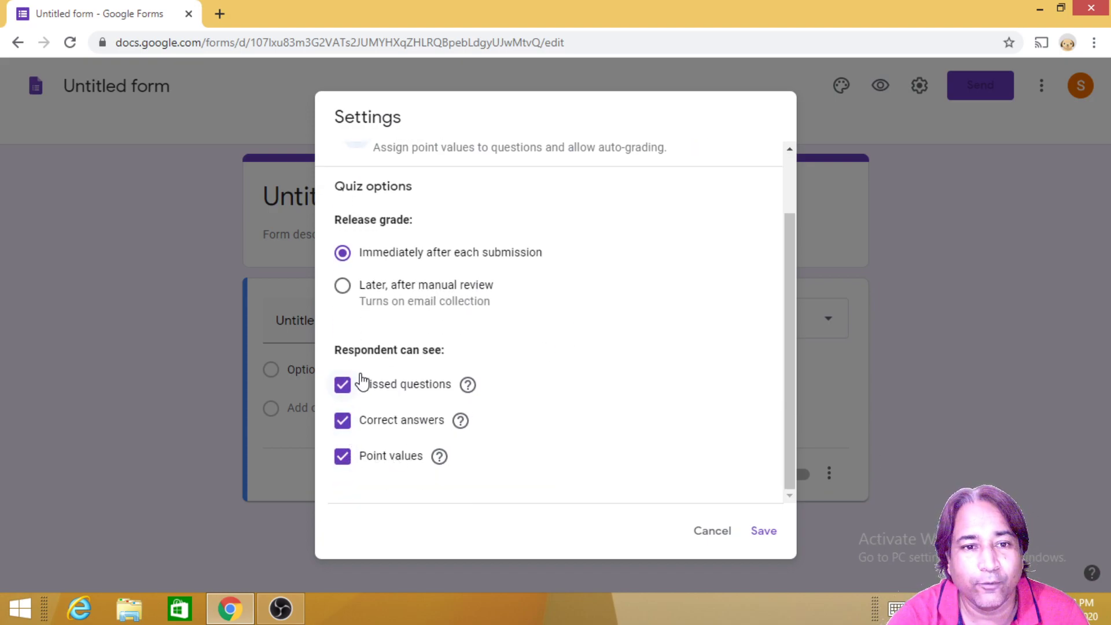
left_click(343, 424)
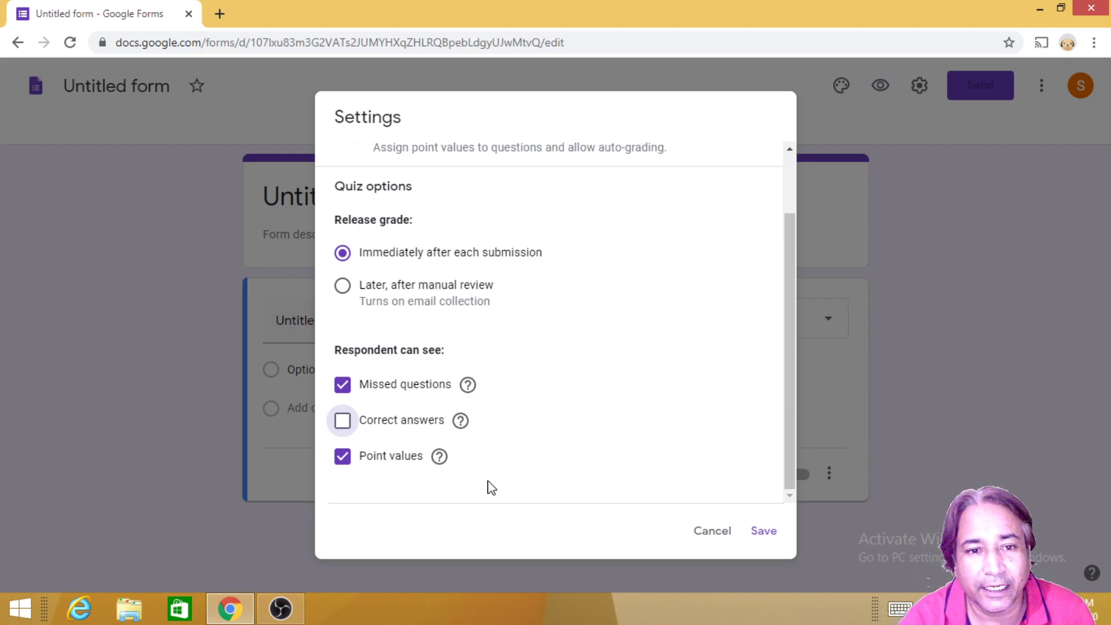
left_click(762, 533)
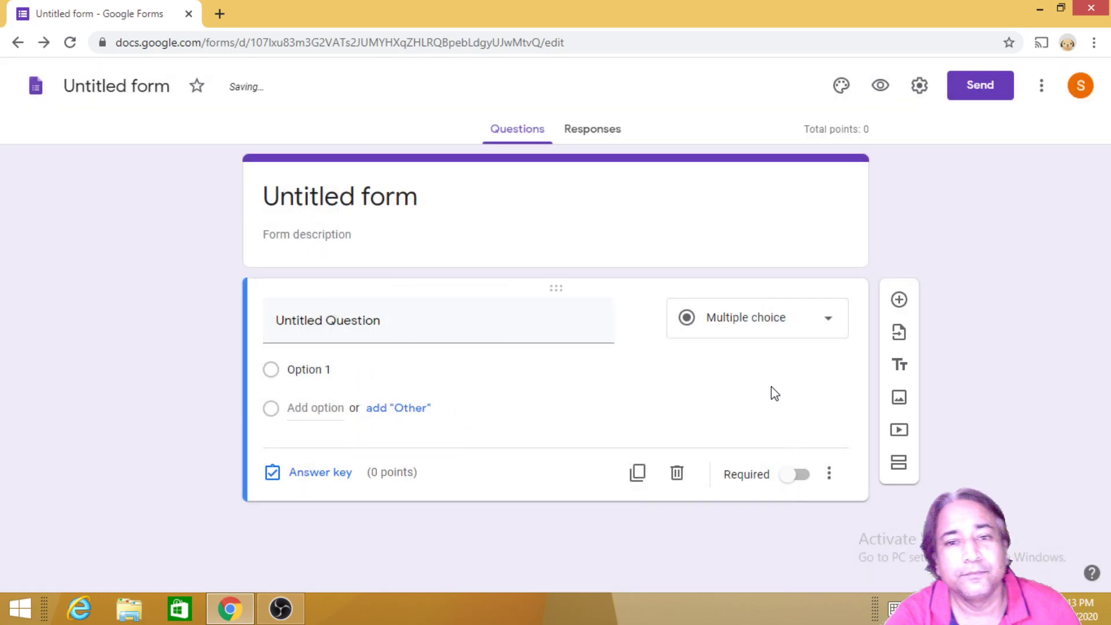
Step: Title the form 'Class 12 | Subject | Computer Science'
left_click(359, 193)
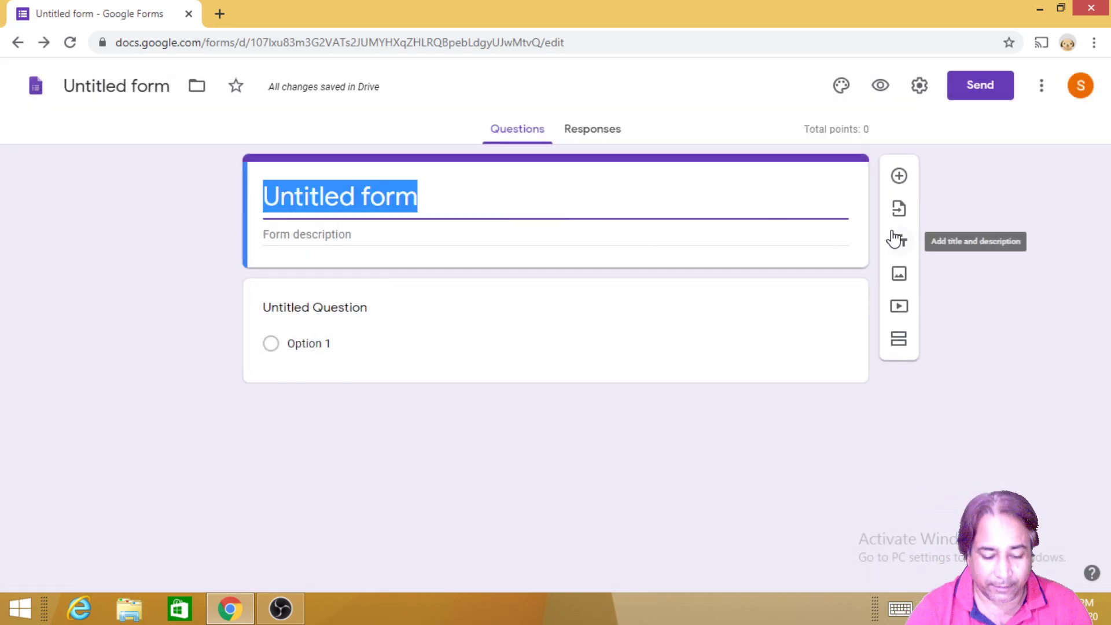
type("Class 12")
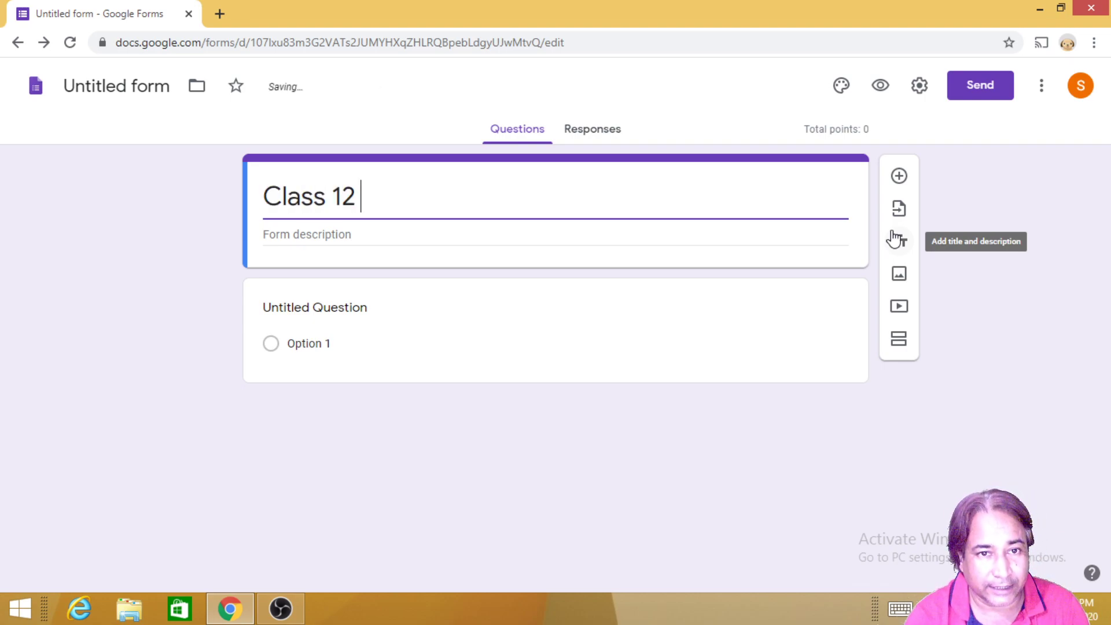
type("| S")
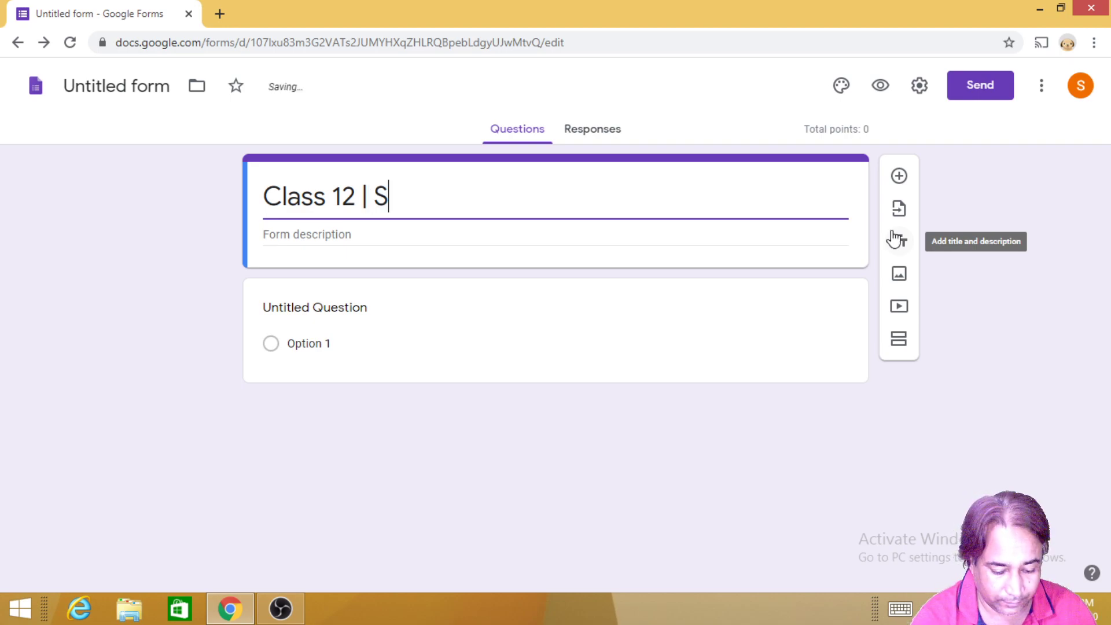
type("ubject |")
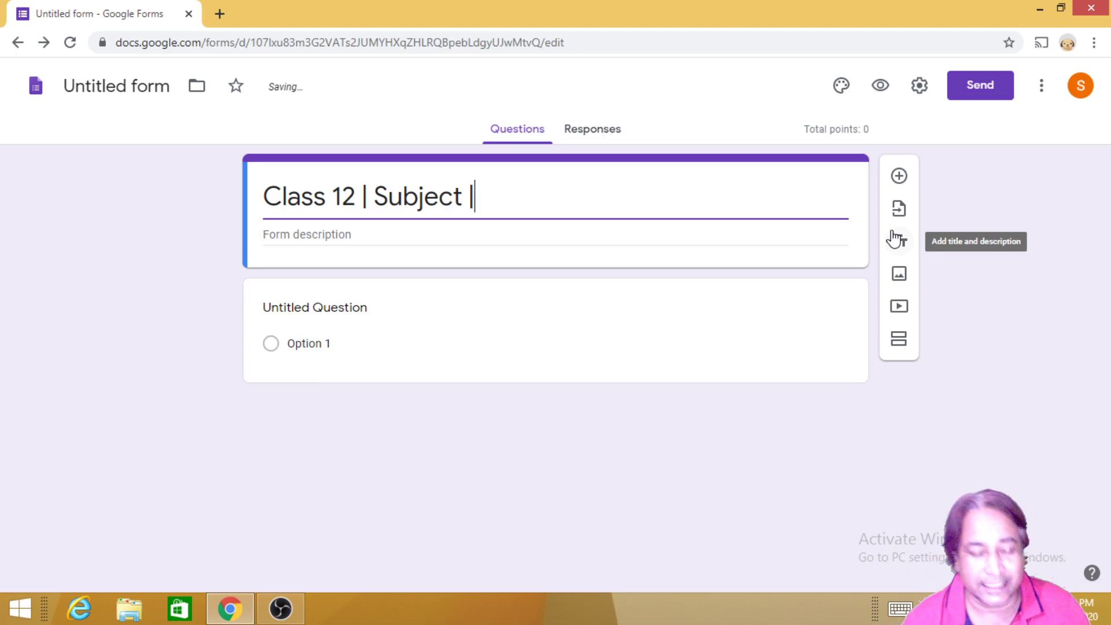
type(" Coo")
key("BackSpace")
type("mpu")
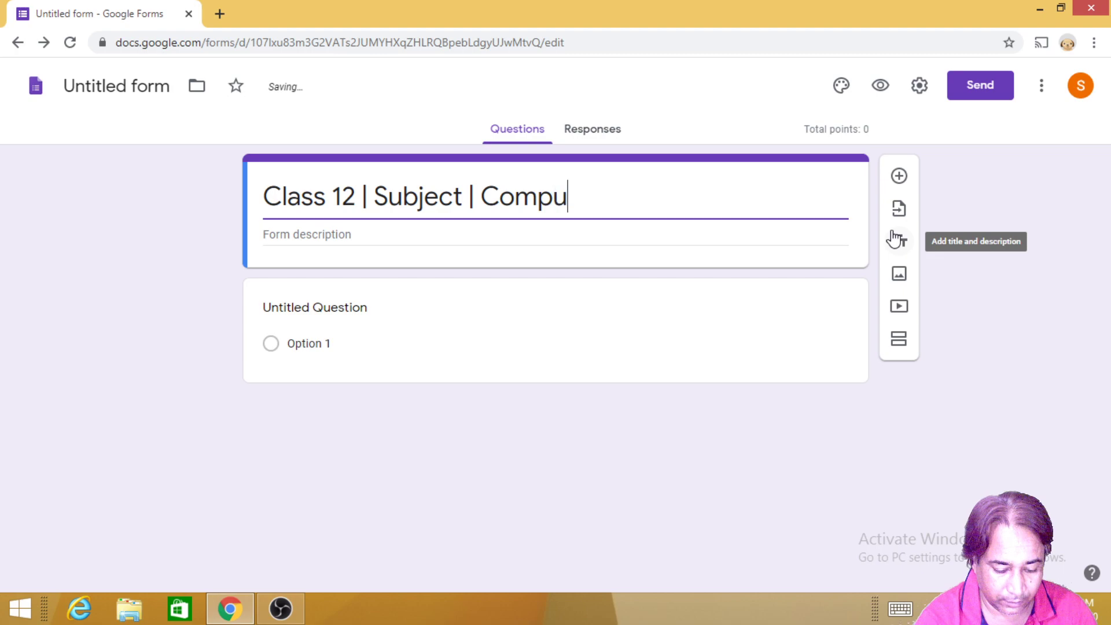
type("ter Science")
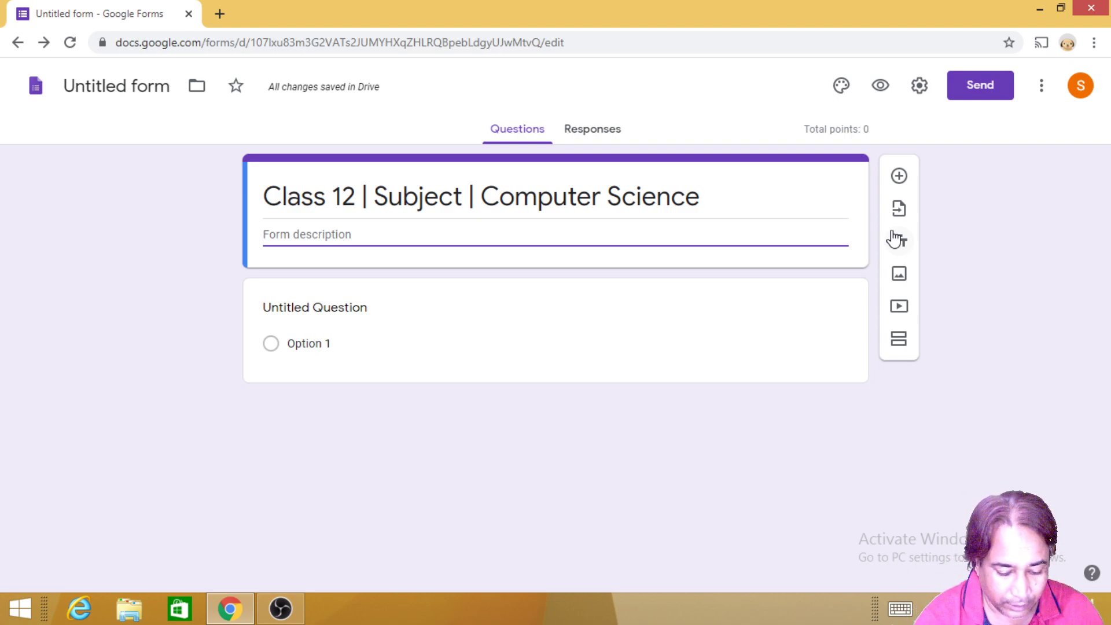
Step: Add the form description 'Attempt all the questions here.'
type("A")
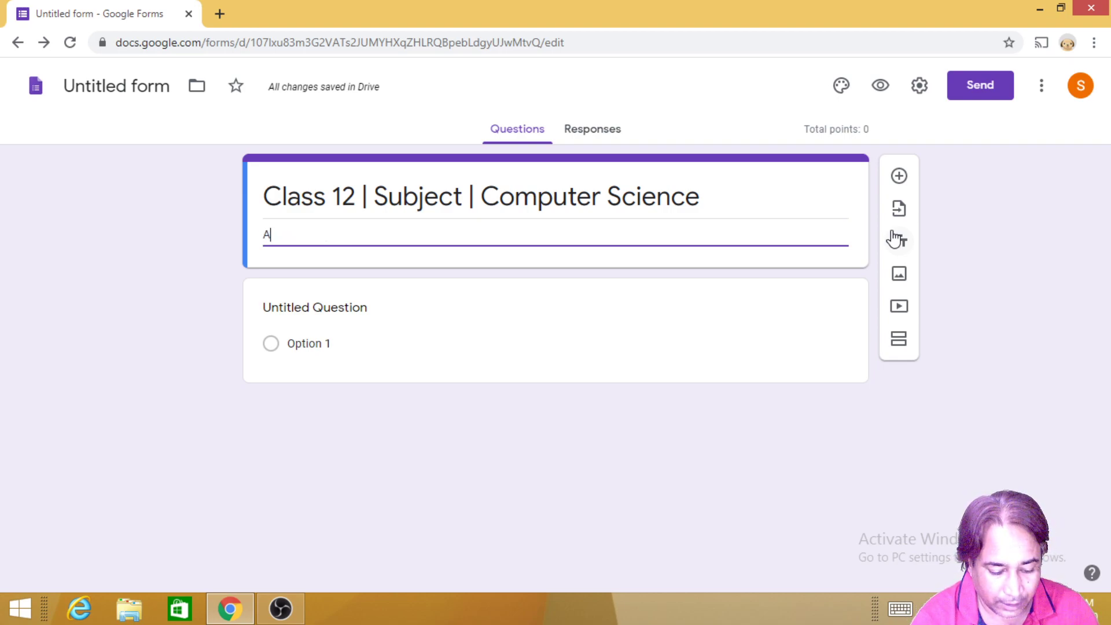
type("ttempt all the questions ")
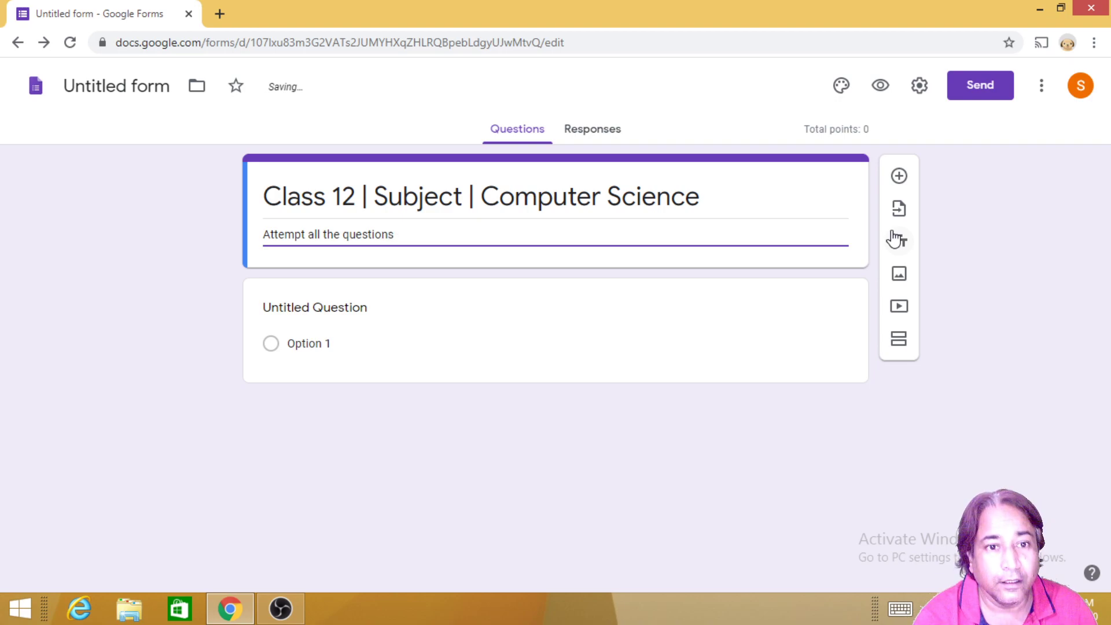
type("ha")
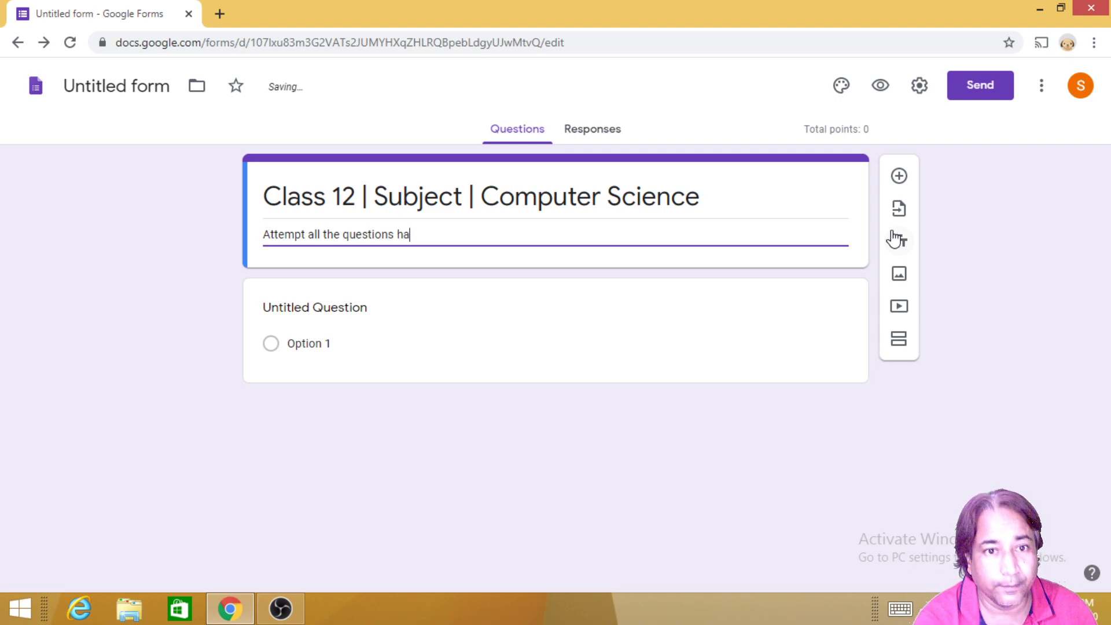
key("BackSpace")
type("ere")
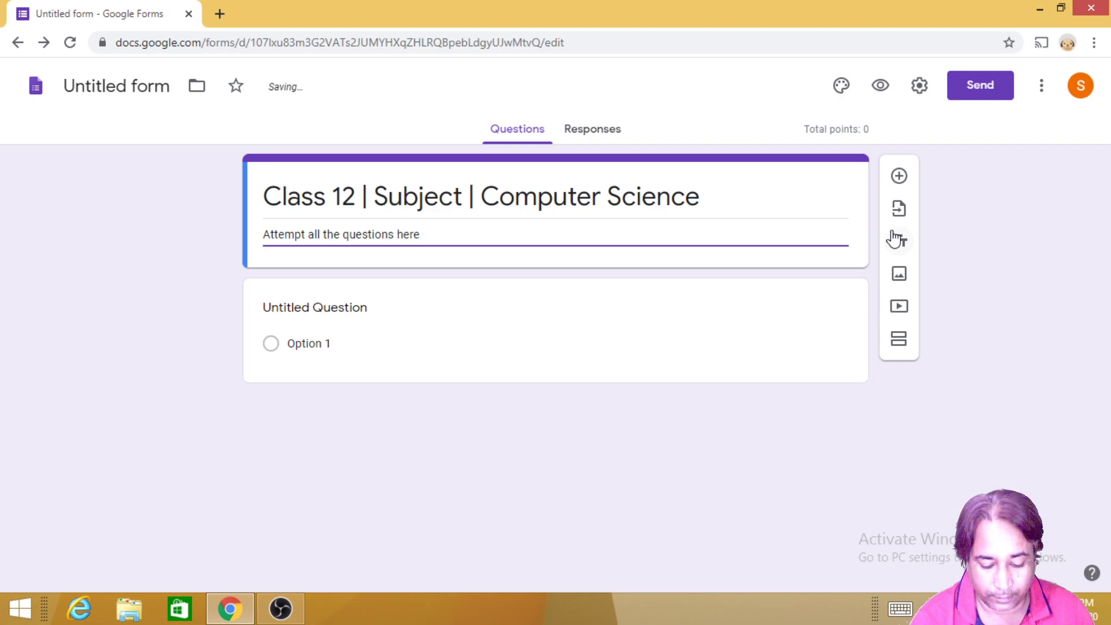
key("BackSpace")
type("e/")
key("BackSpace")
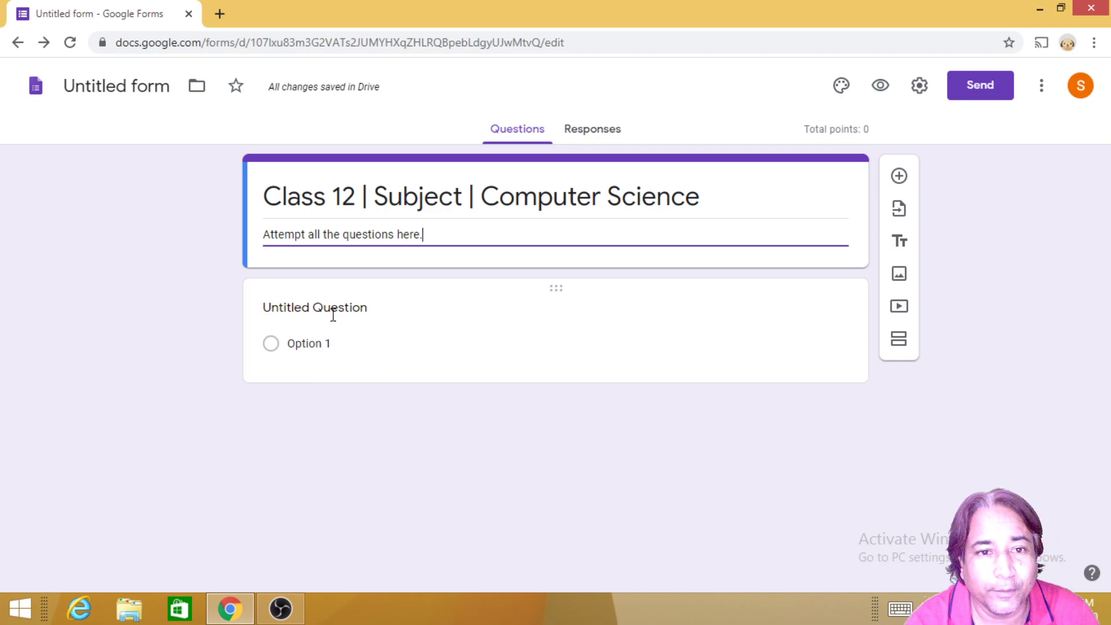
Step: Title the first question 'Name (in Capital):' as a required short answer
left_click(280, 309)
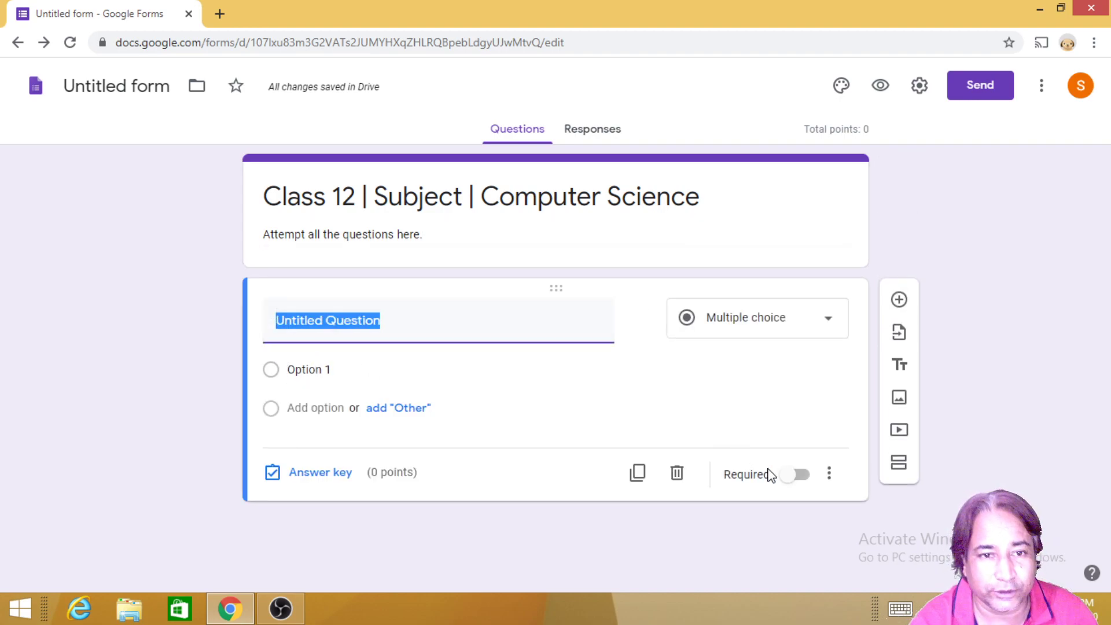
type("Na")
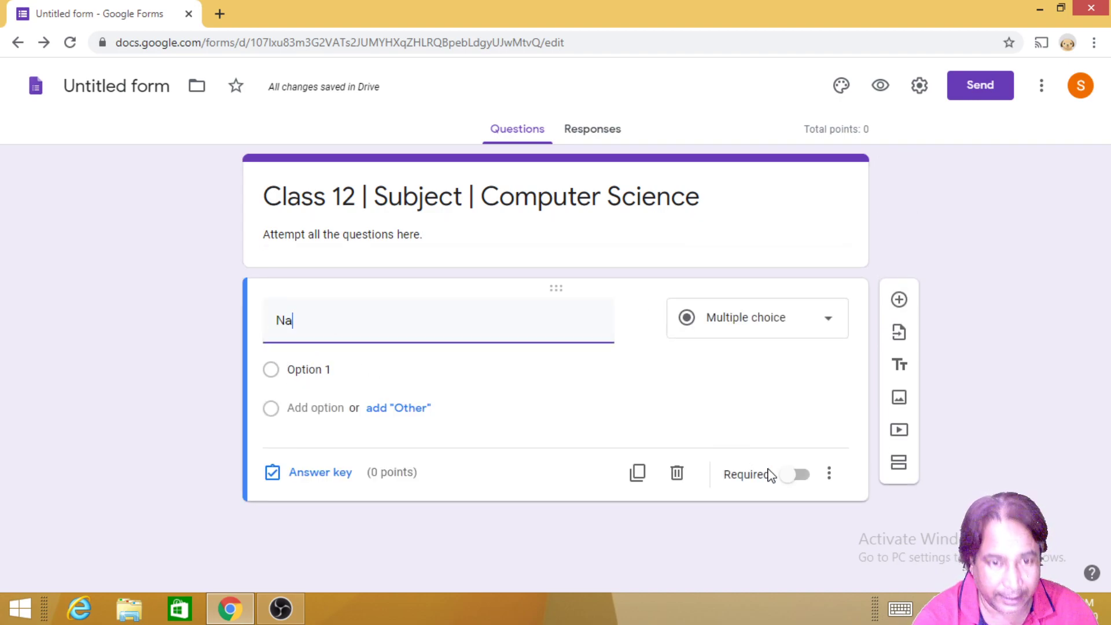
type("me ")
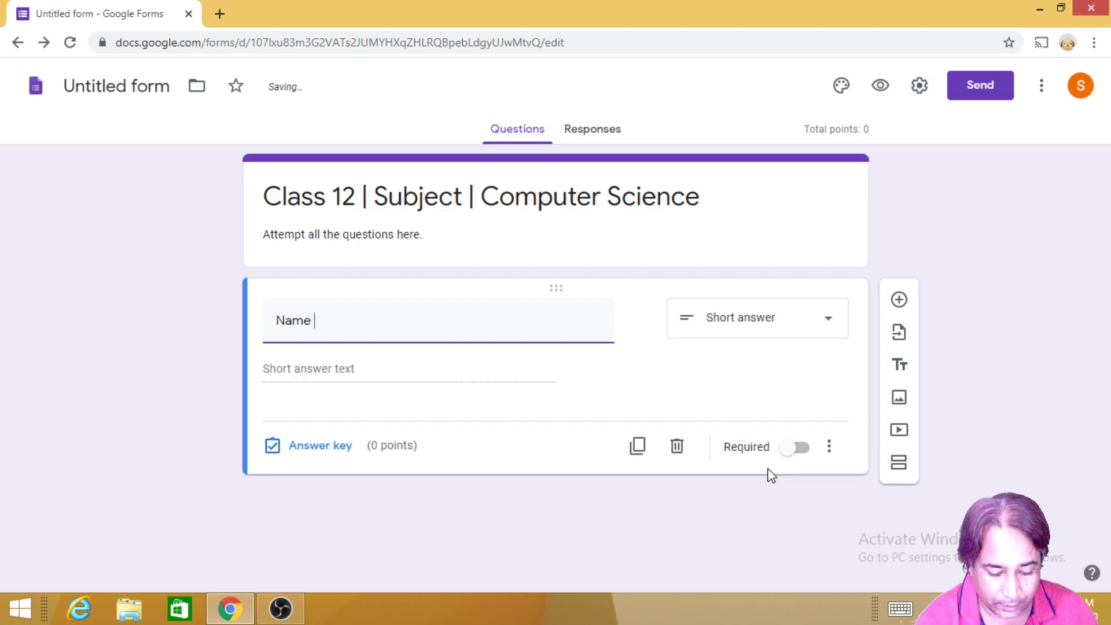
type("(in Capita")
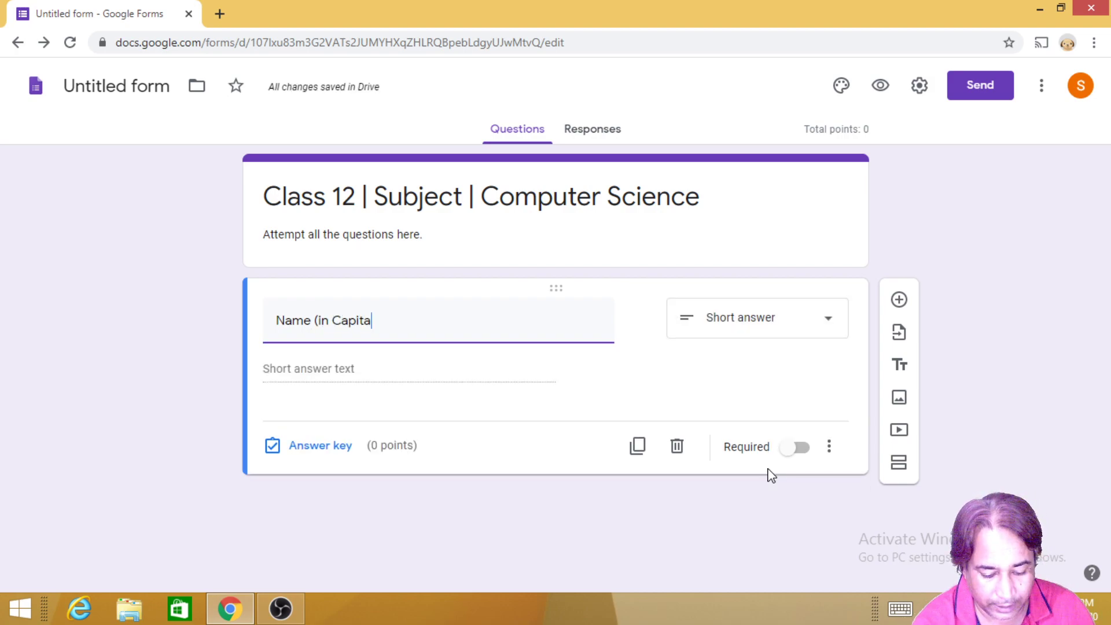
type("l):")
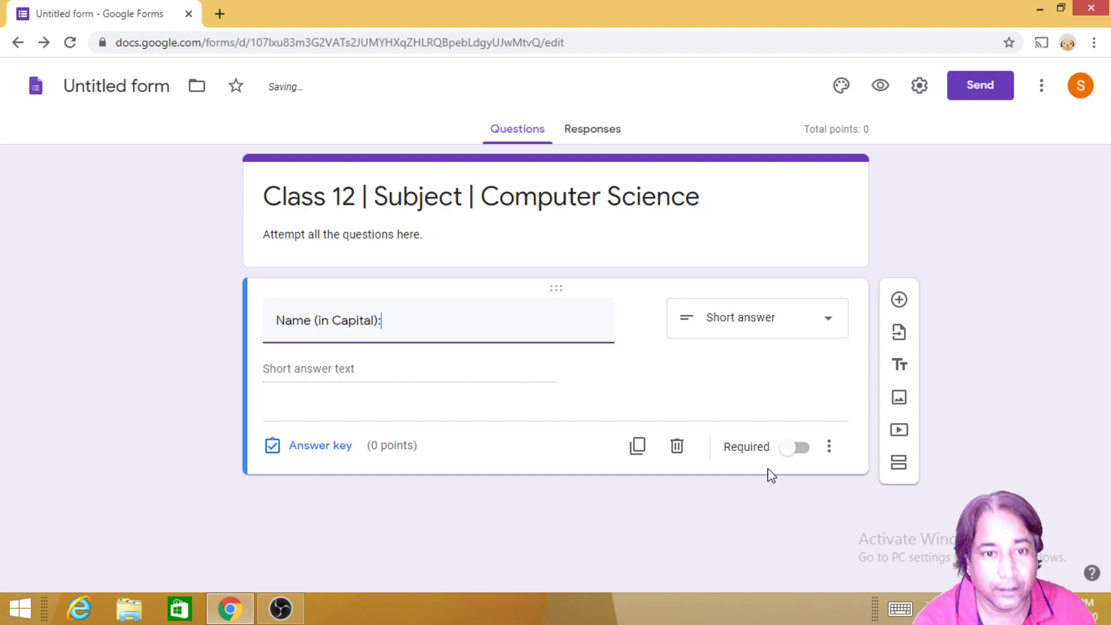
left_click(772, 474)
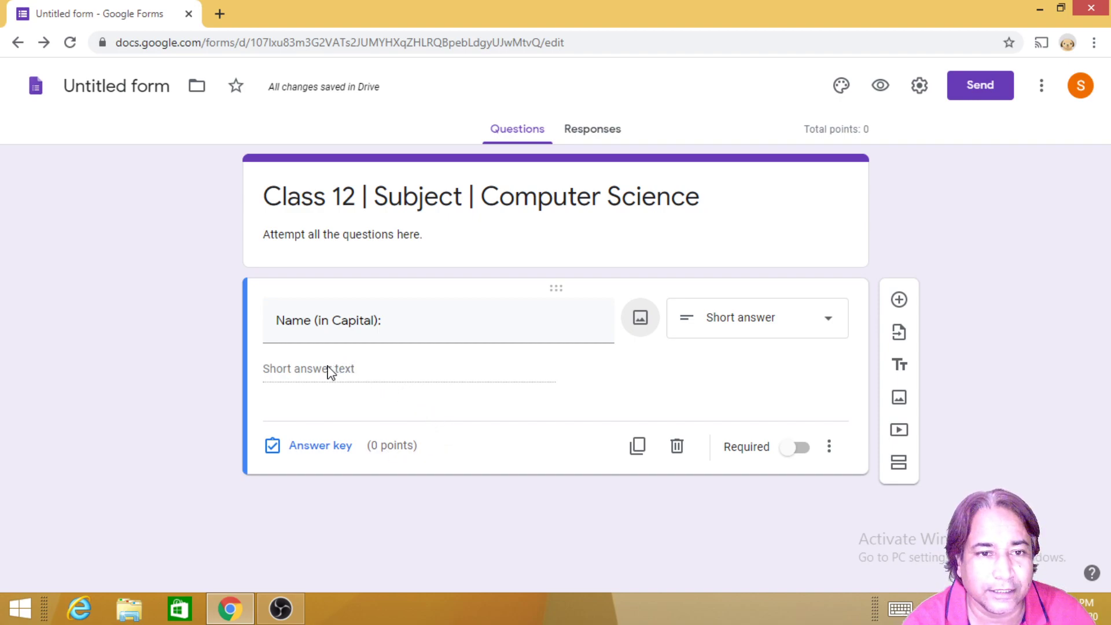
left_click(797, 450)
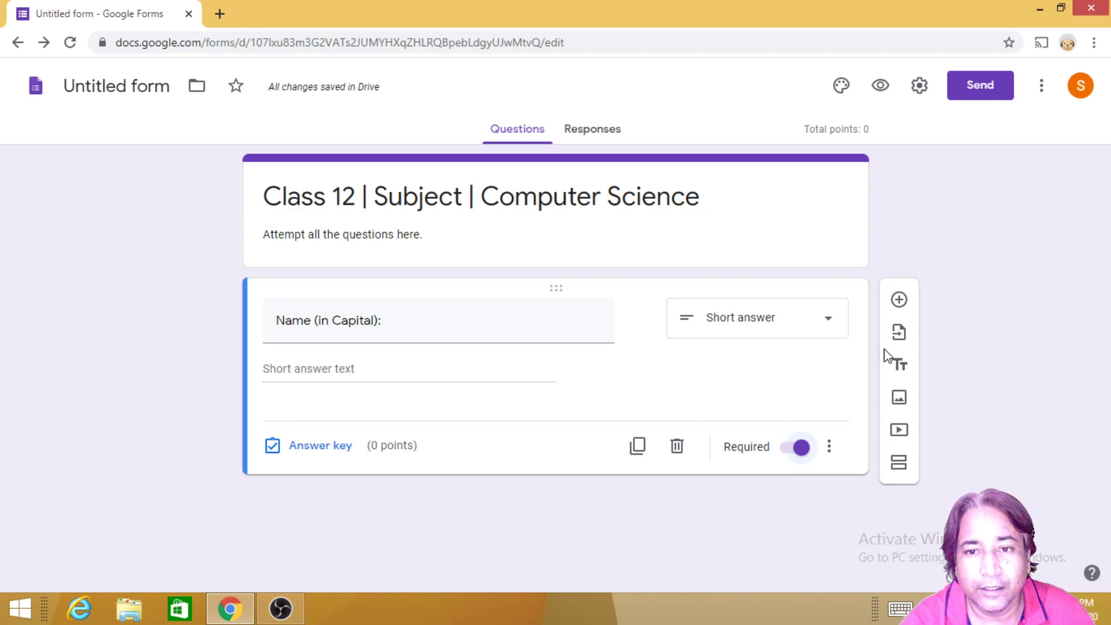
left_click(901, 335)
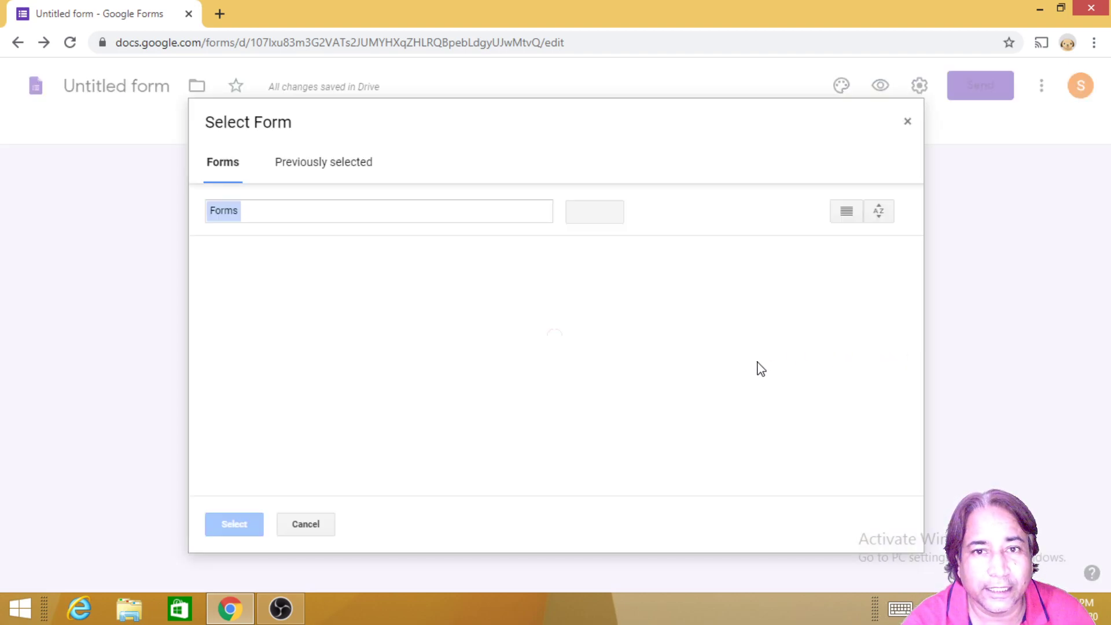
left_click(907, 123)
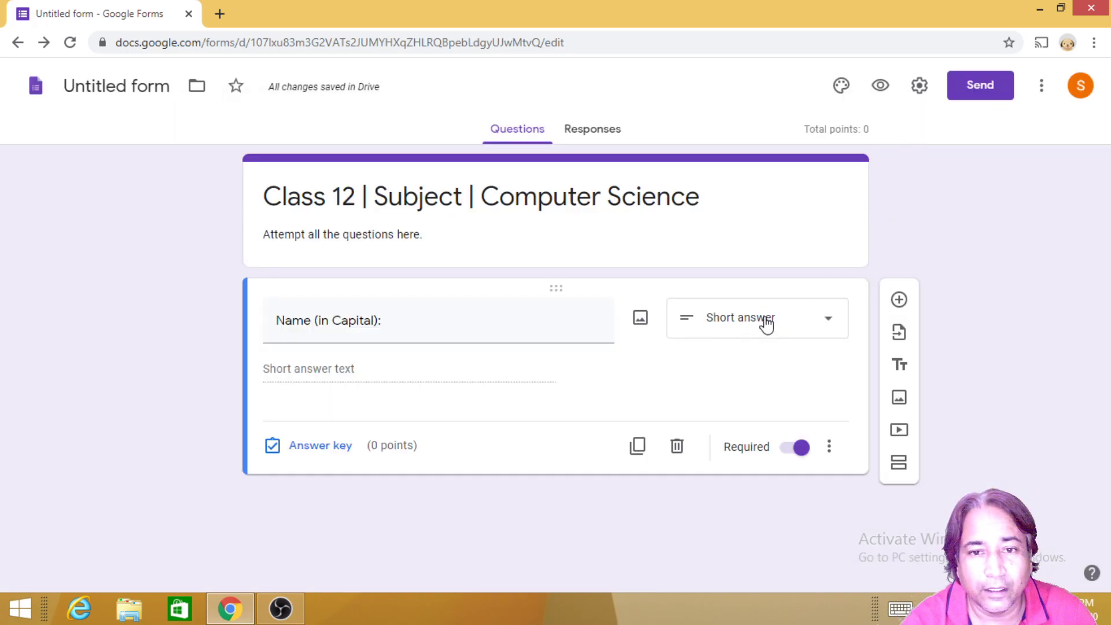
Step: Duplicate the name question and retitle the copy 'Roll No.'
left_click(637, 452)
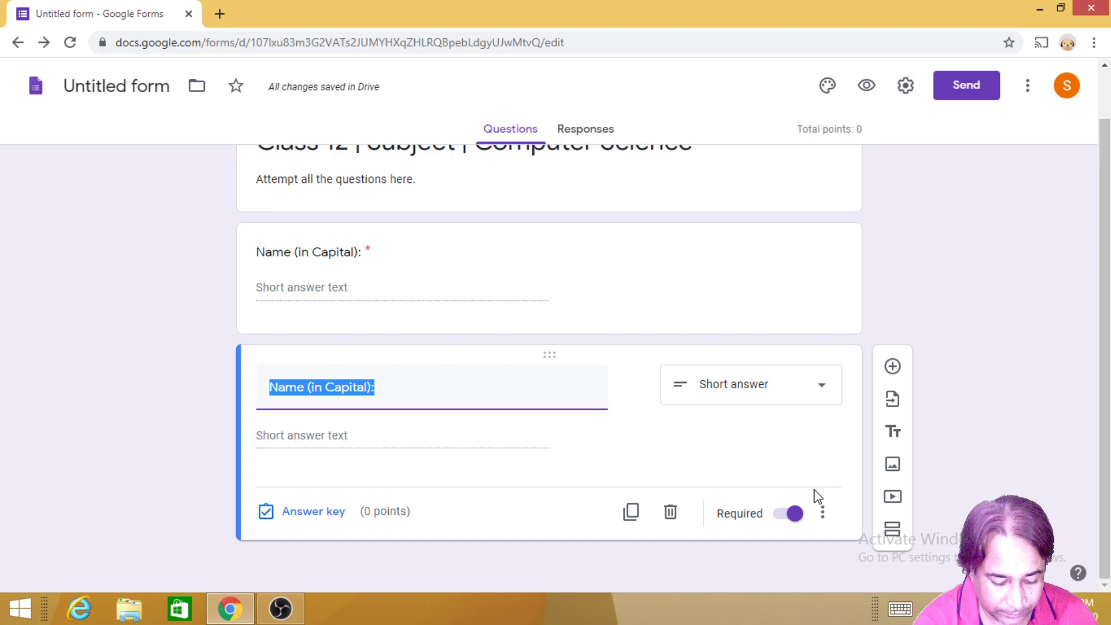
type("Mob")
key("BackSpace")
key("BackSpace")
key("BackSpace")
key("BackSpace")
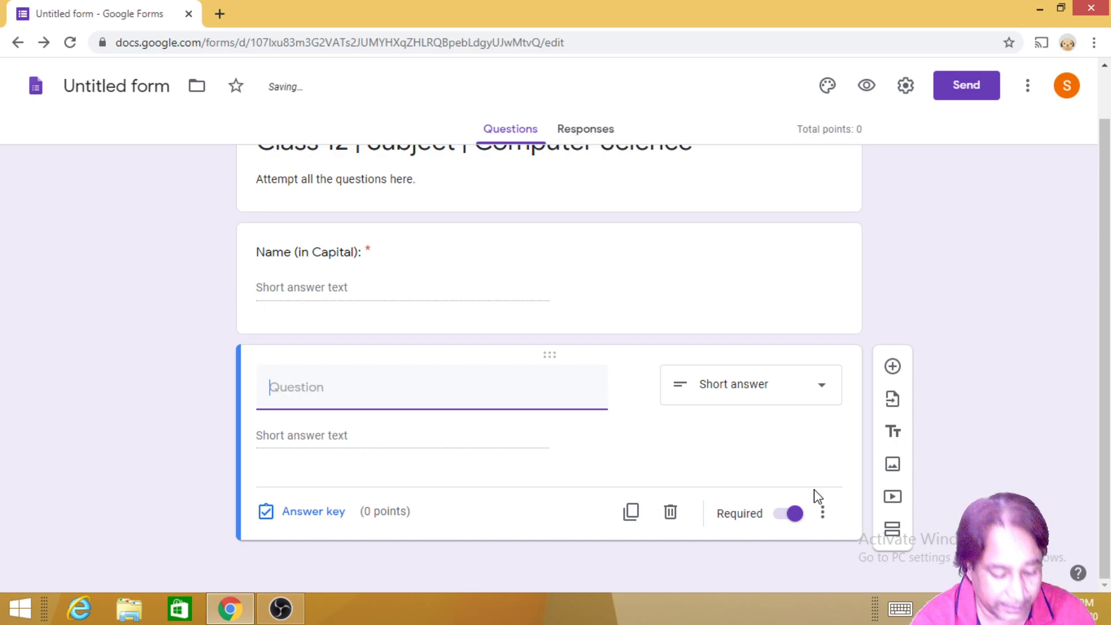
type("Ri")
key("BackSpace")
type("oll")
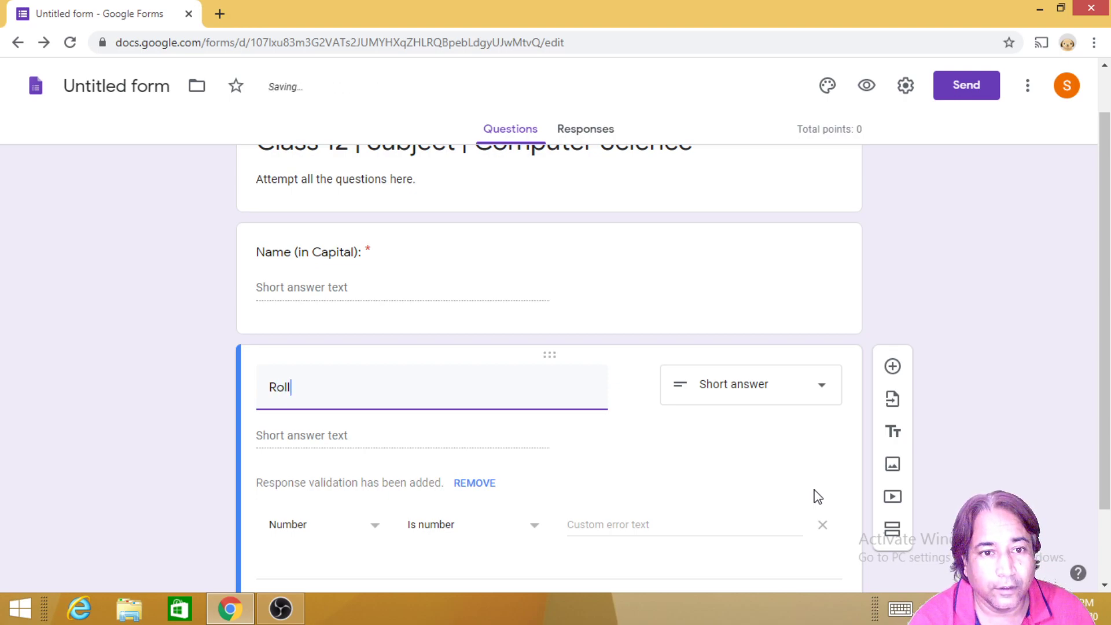
type(" No")
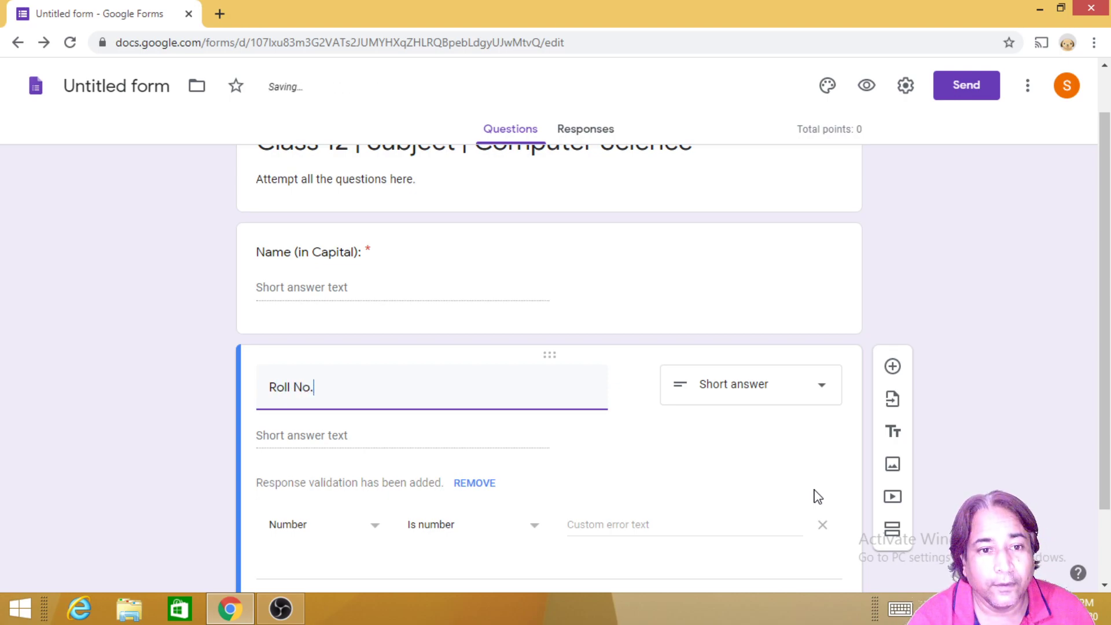
type(".")
key("Tab")
key("Tab")
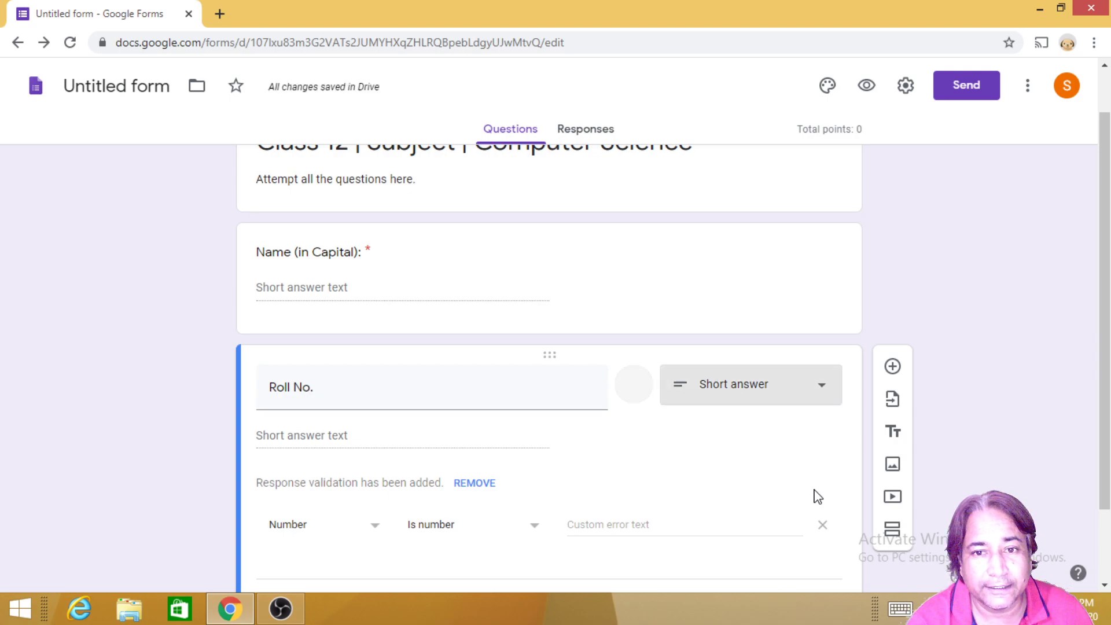
key("Tab")
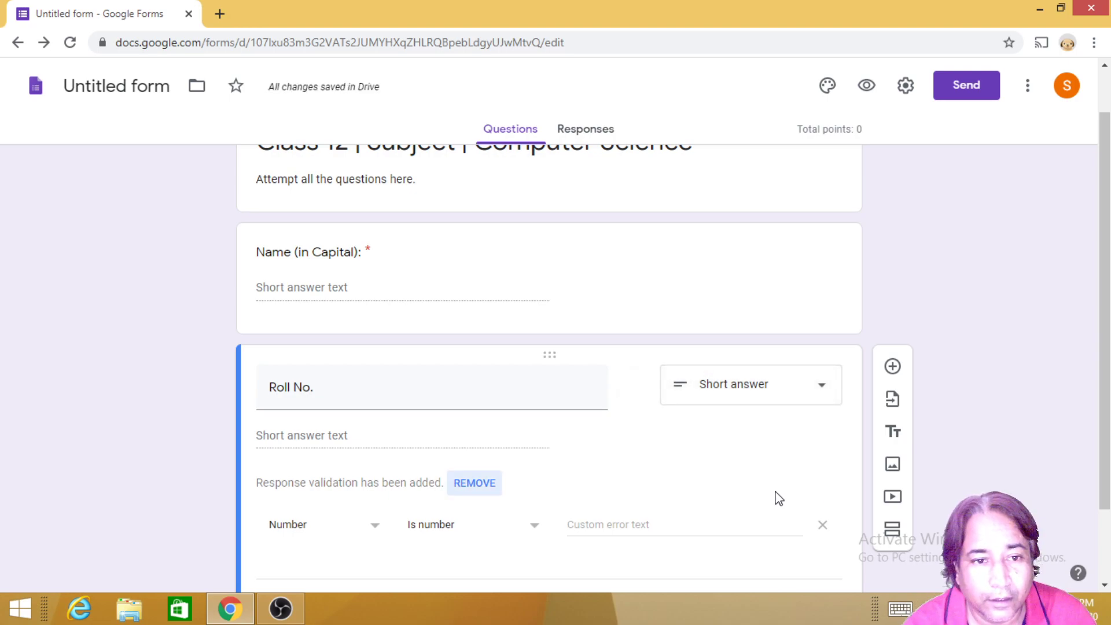
scroll(615, 531, "down", 2)
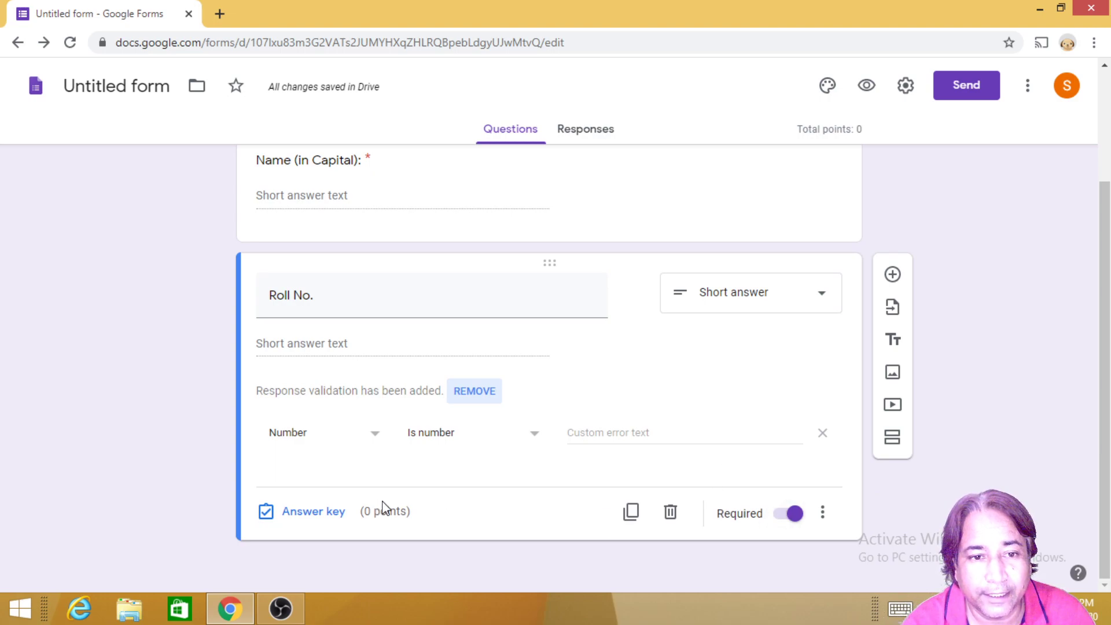
Step: Duplicate Roll No. as 'Mobile', then duplicate Mobile and retitle it 'e-mail'
left_click(631, 513)
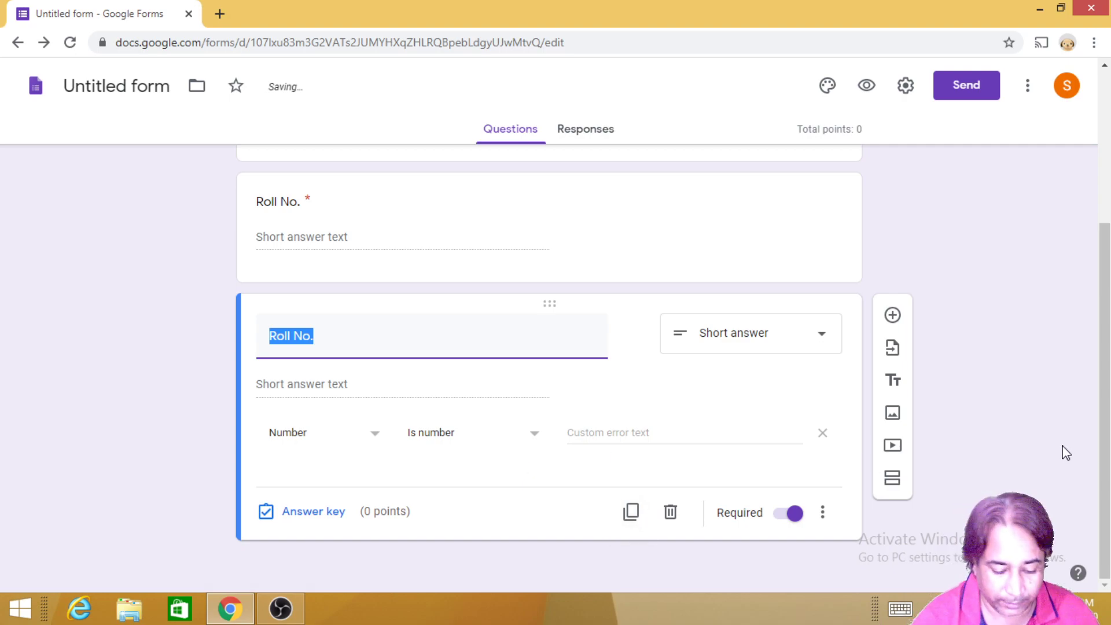
type("Mobile")
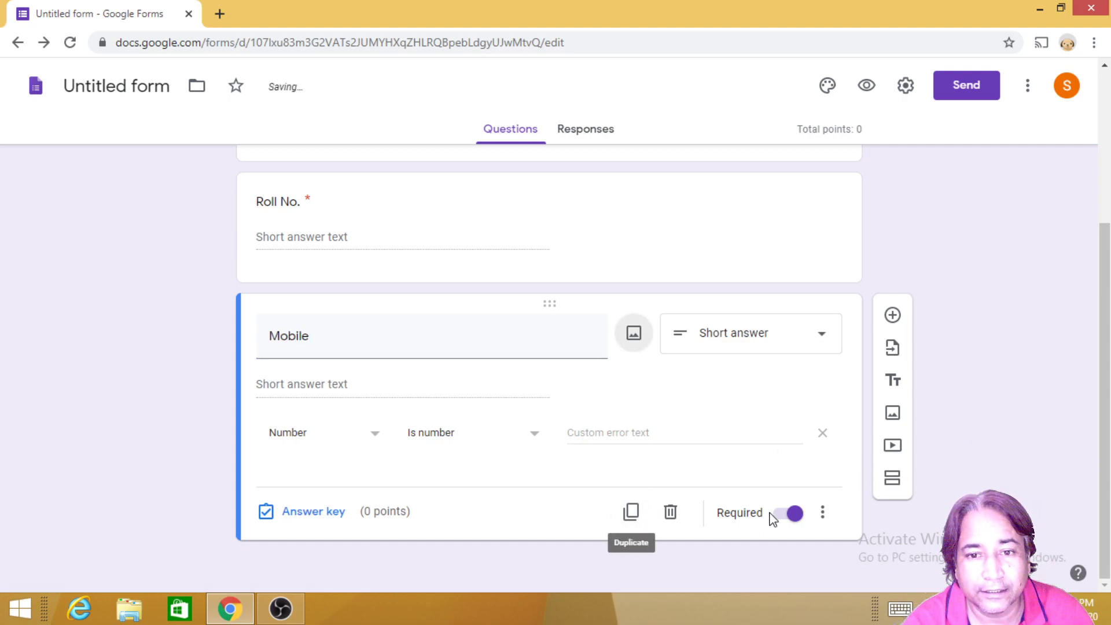
left_click(632, 513)
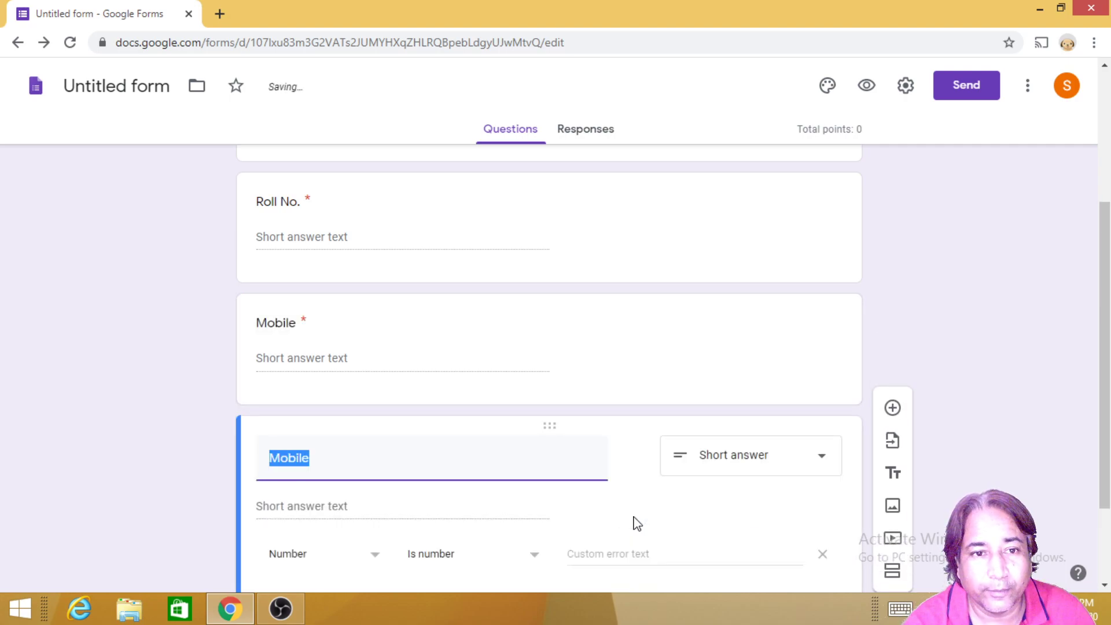
type("e-mail")
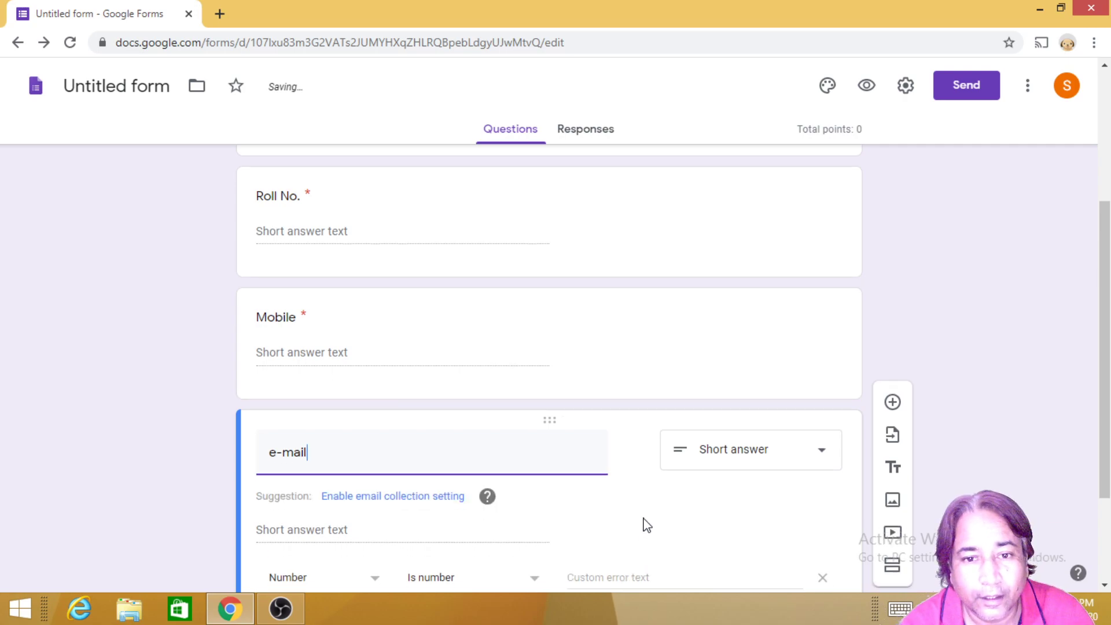
scroll(641, 529, "down", 2)
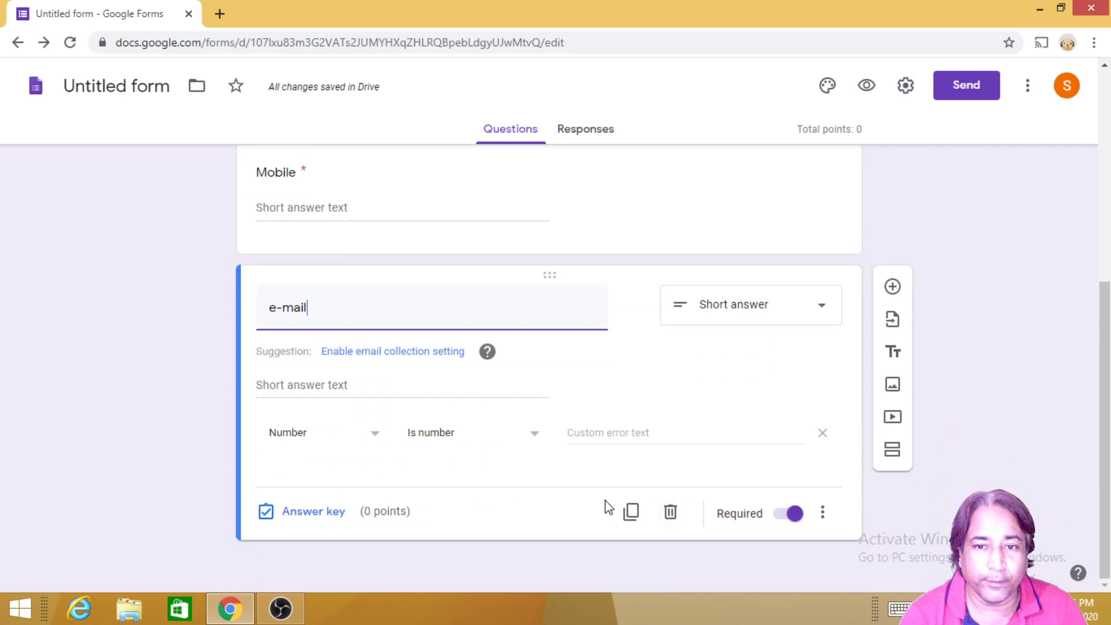
Step: Add a section after the e-mail question titled 'Test', described 'Attempt All The Question'
left_click(892, 450)
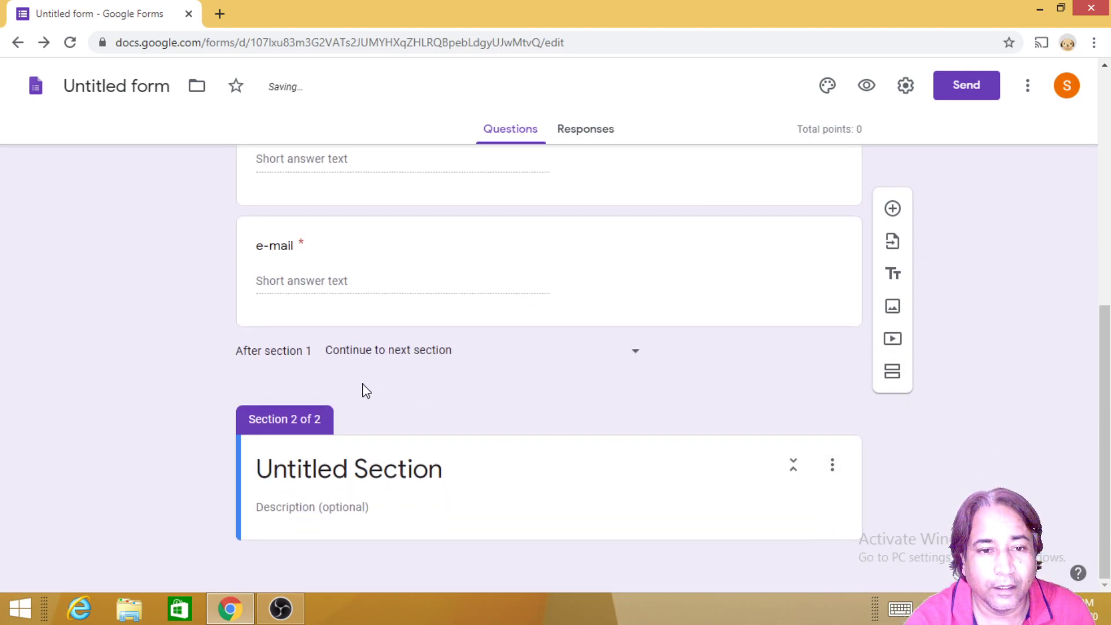
left_click(281, 471)
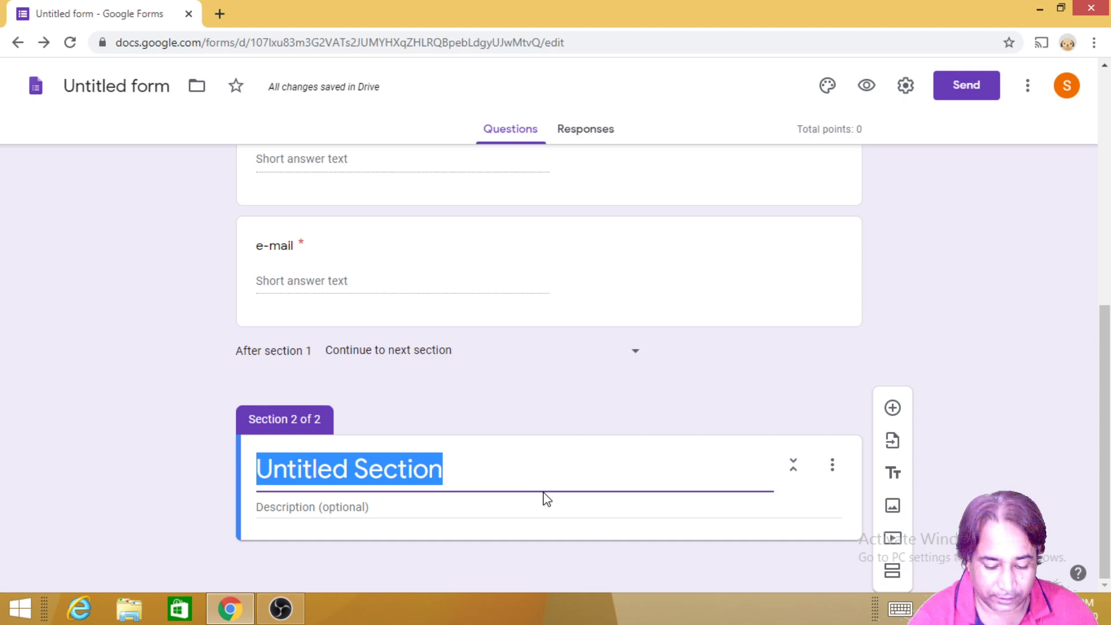
type("Test")
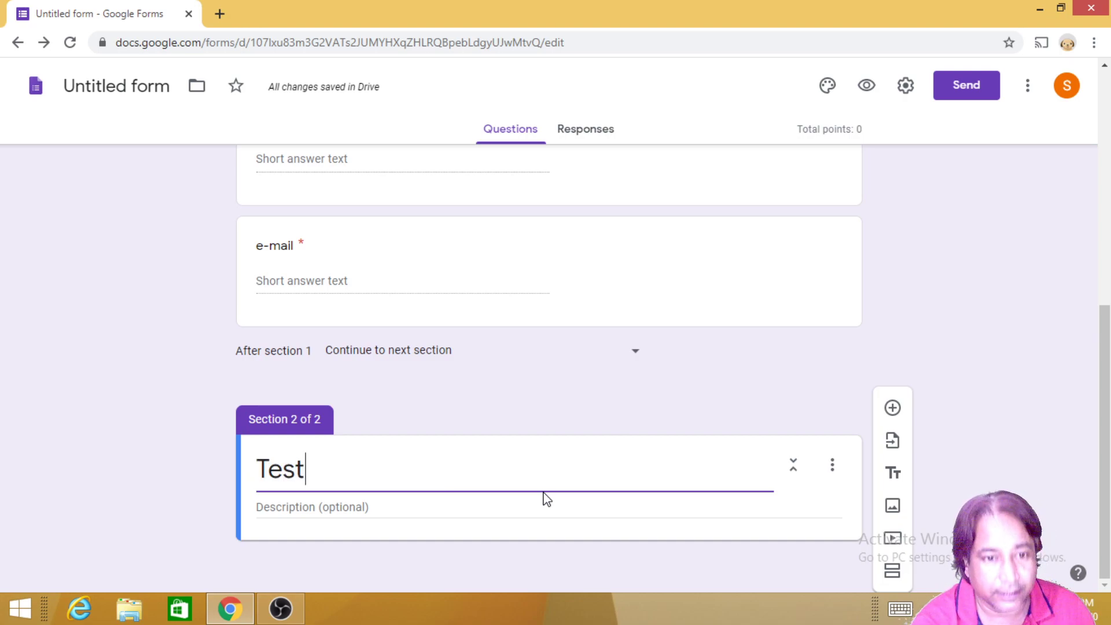
key("Tab")
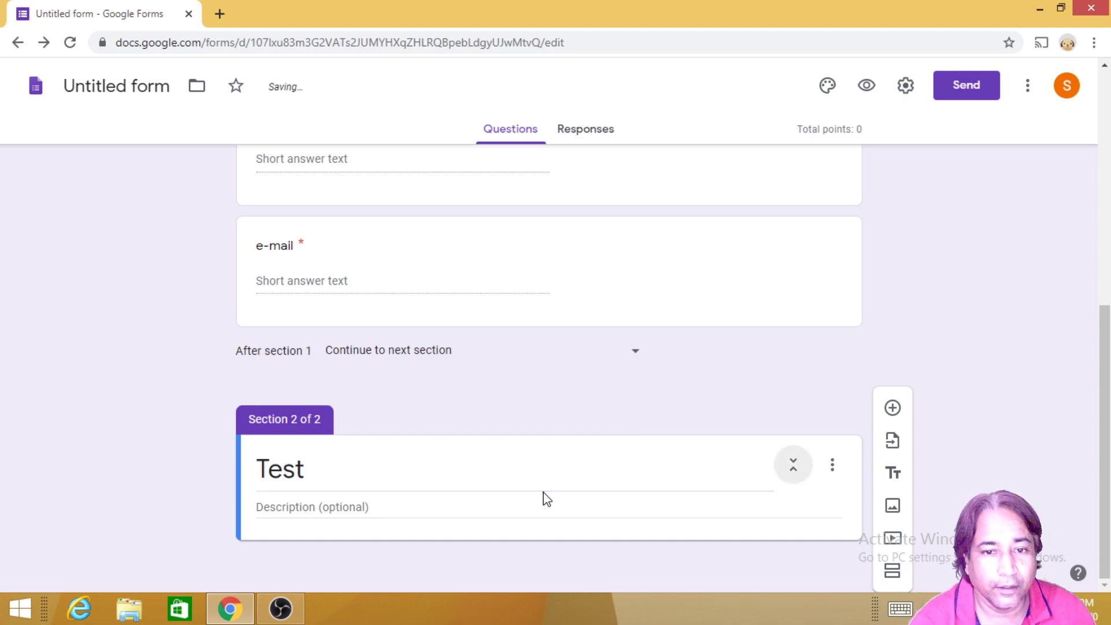
left_click(309, 505)
type("Attempt All The Question")
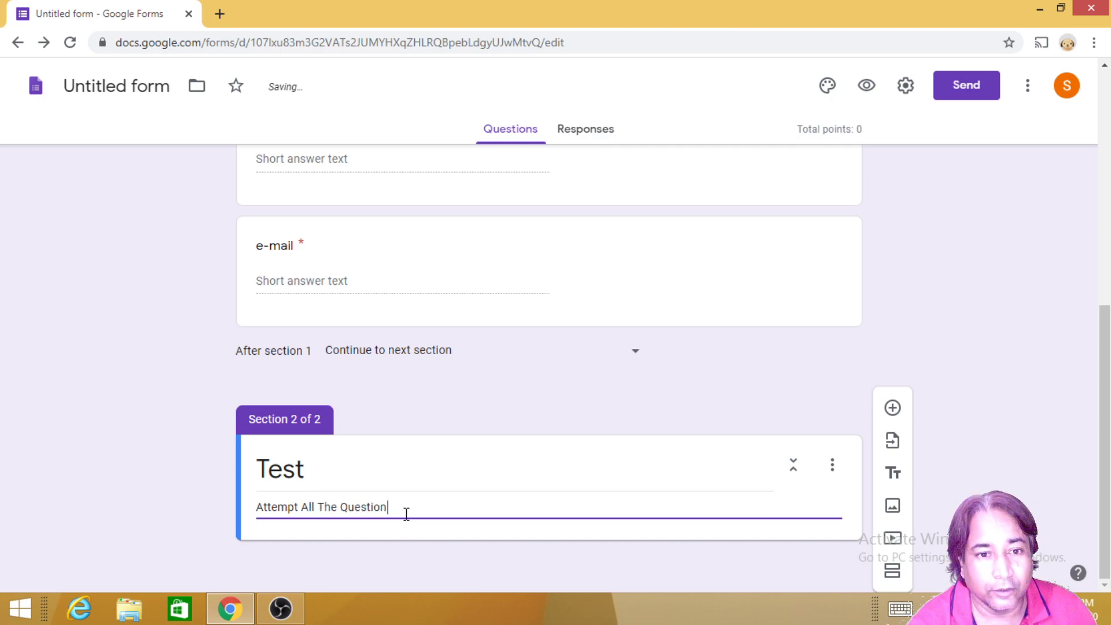
Step: Rewrite the first section's form description to read 'Please fill Correct Information'
scroll(380, 542, "up", 8)
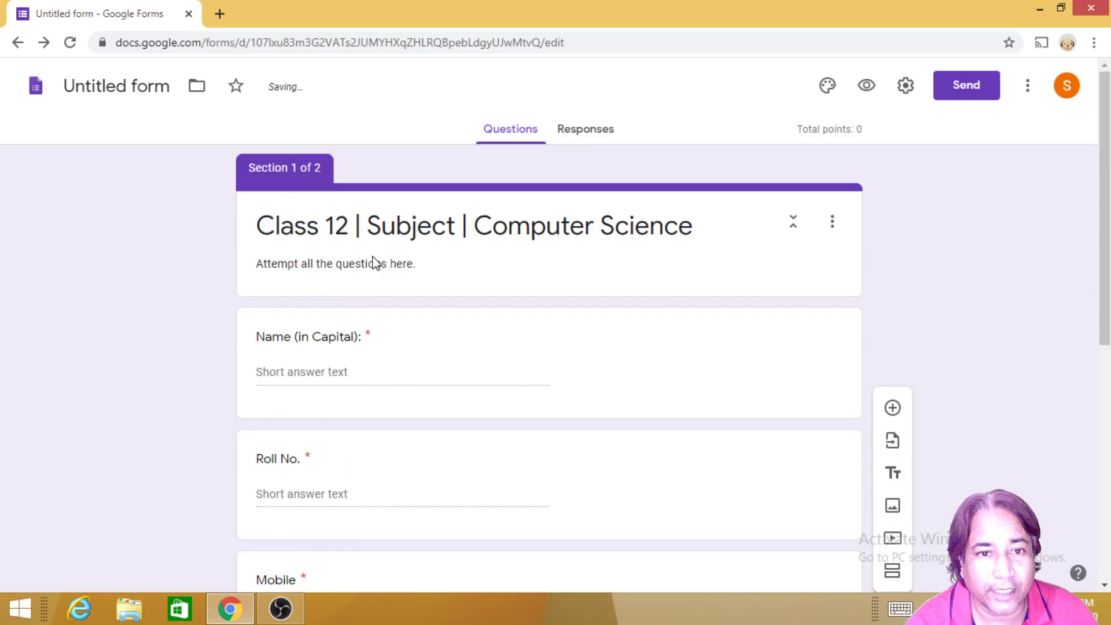
triple_click(372, 265)
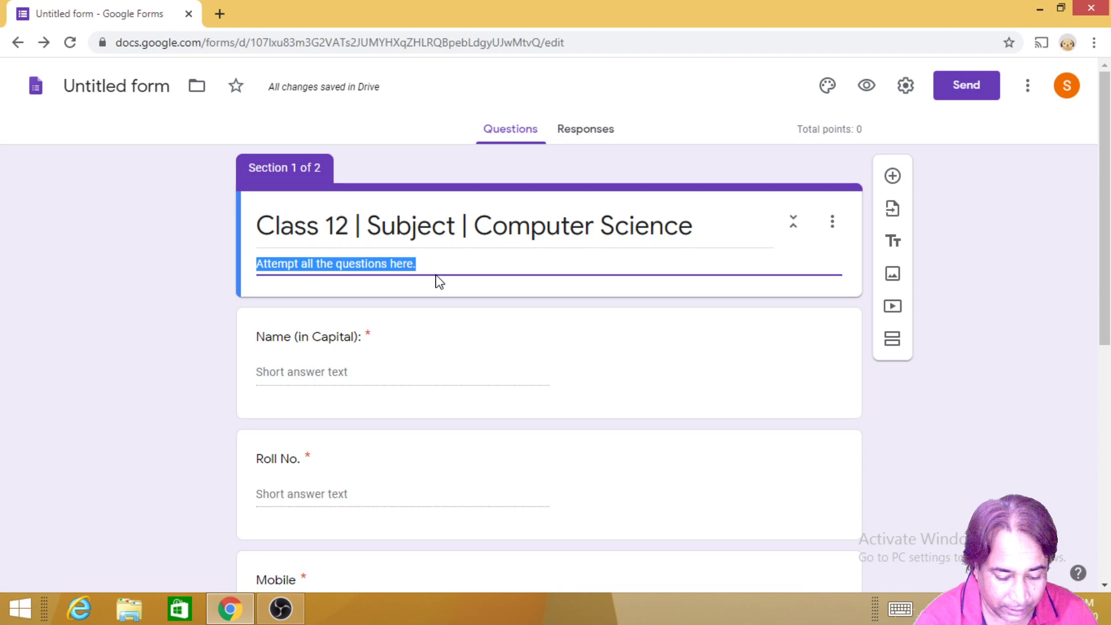
type("Please")
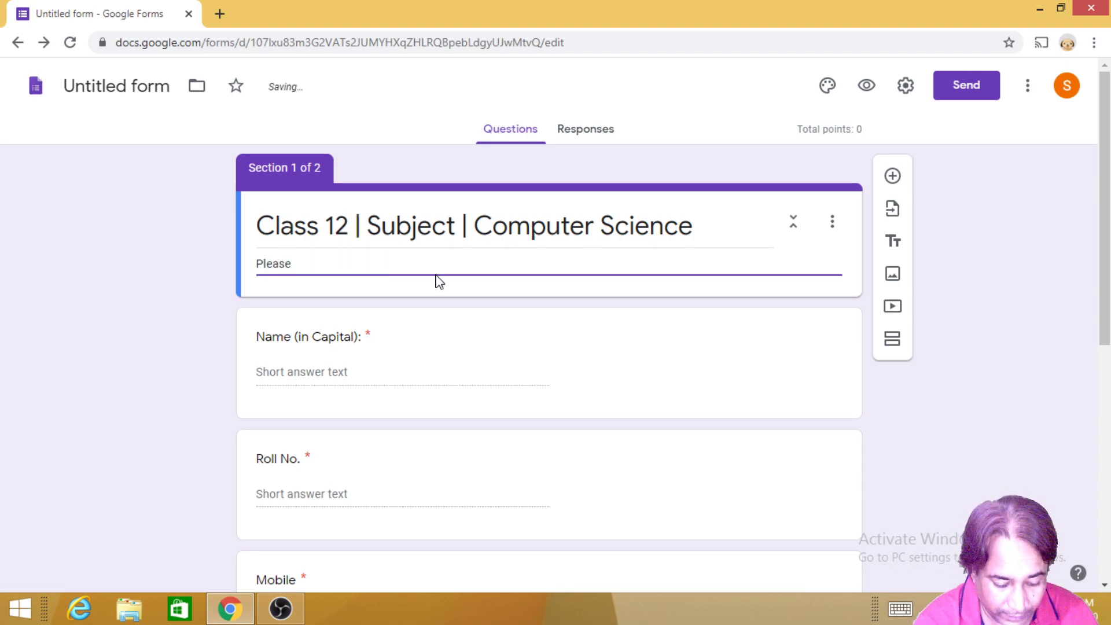
type(" fill the ")
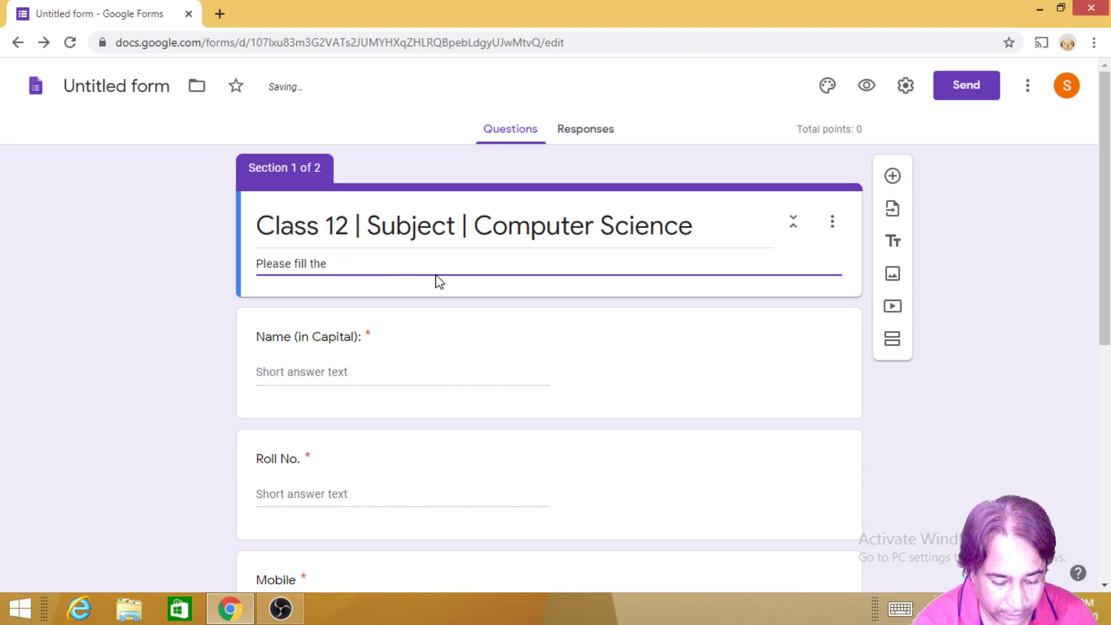
type("Informatio")
key("Left")
key("Left")
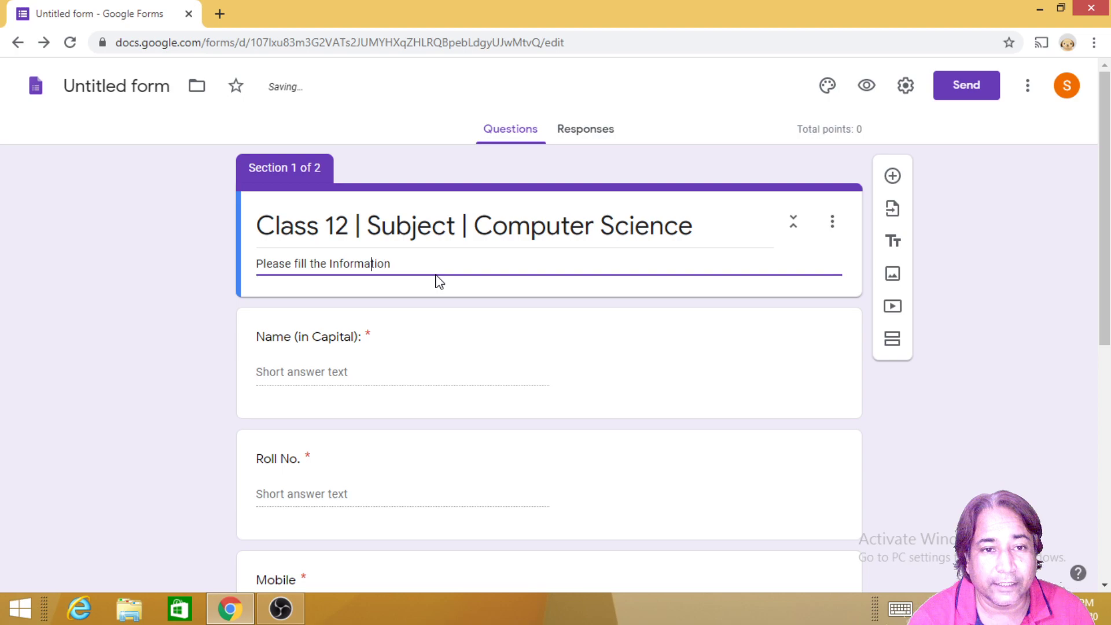
key("Left")
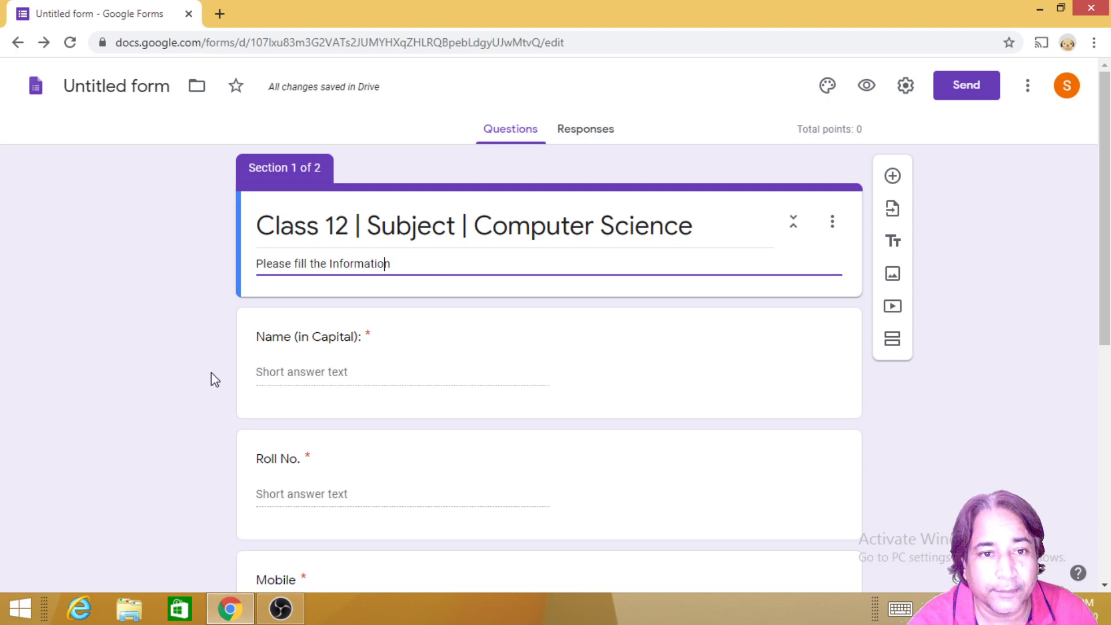
double_click(324, 264)
type("Corr")
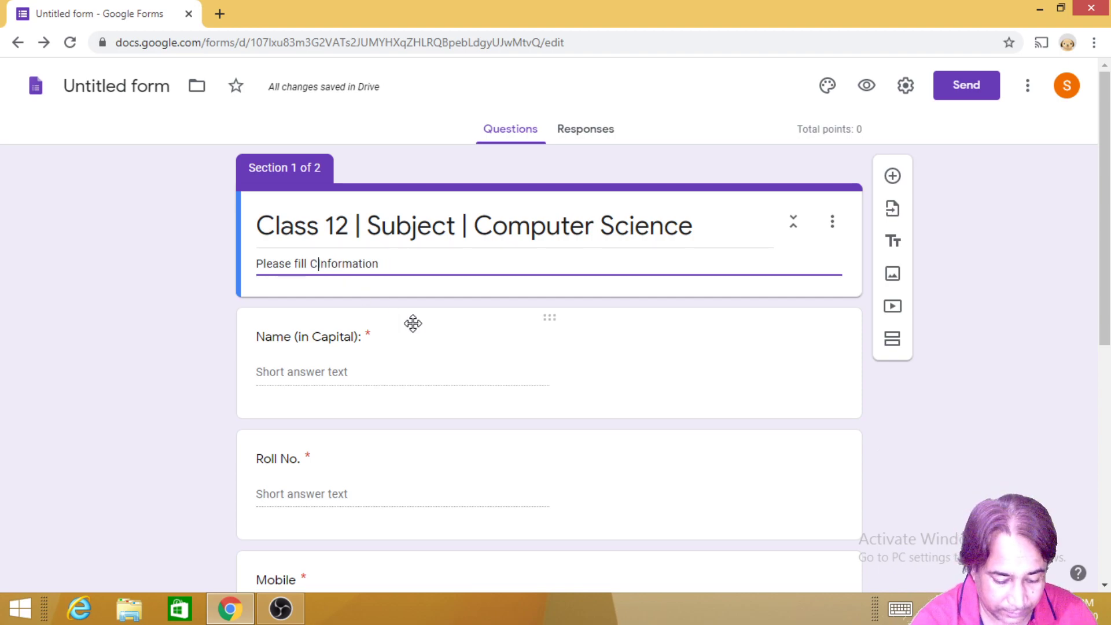
type("ect")
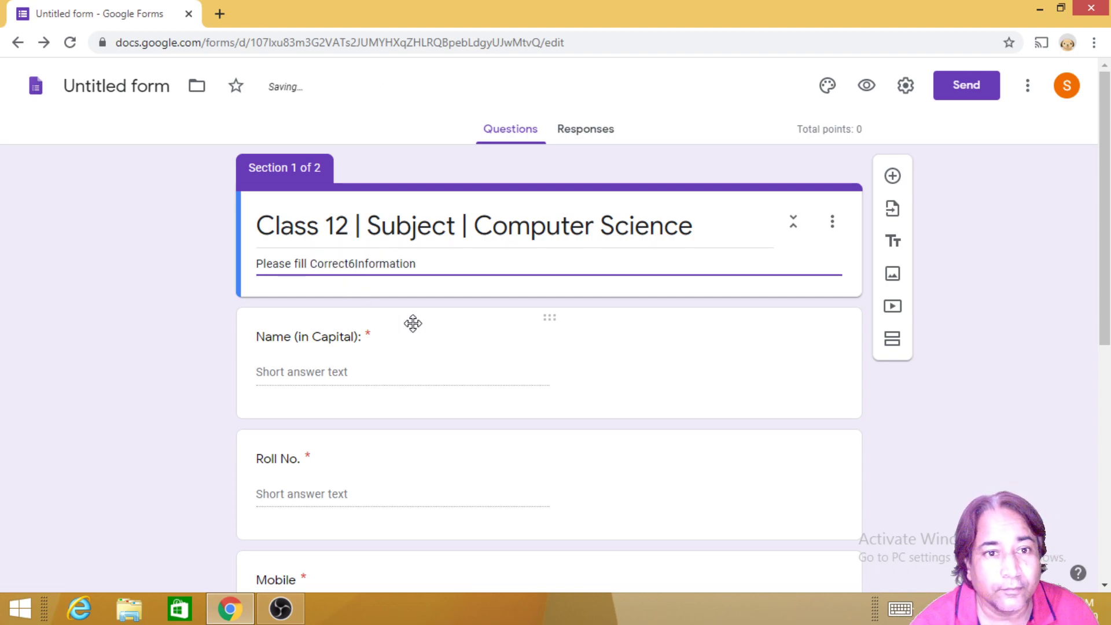
scroll(415, 329, "down", 8)
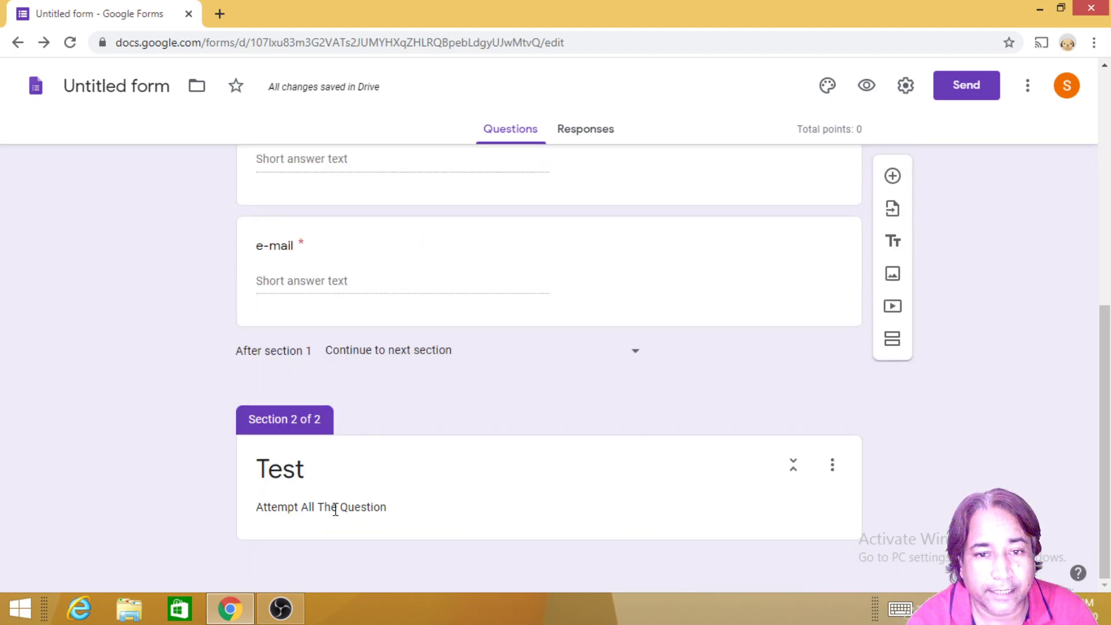
triple_click(332, 506)
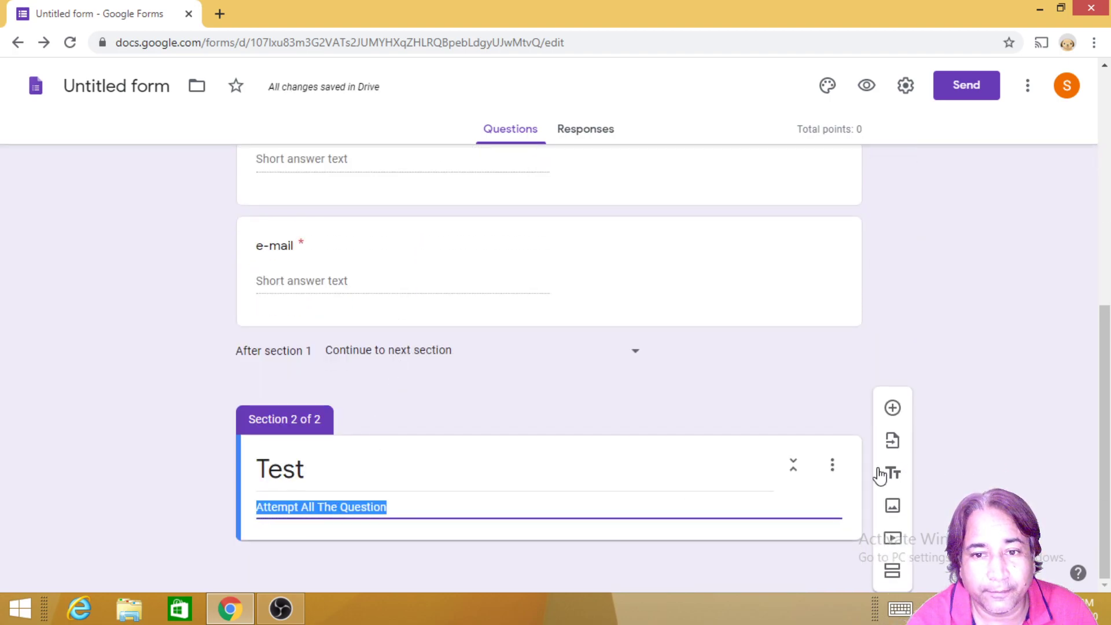
Step: Add the question 'Who developed Python ?' with choices Stru Strup and Bill Gates
left_click(893, 409)
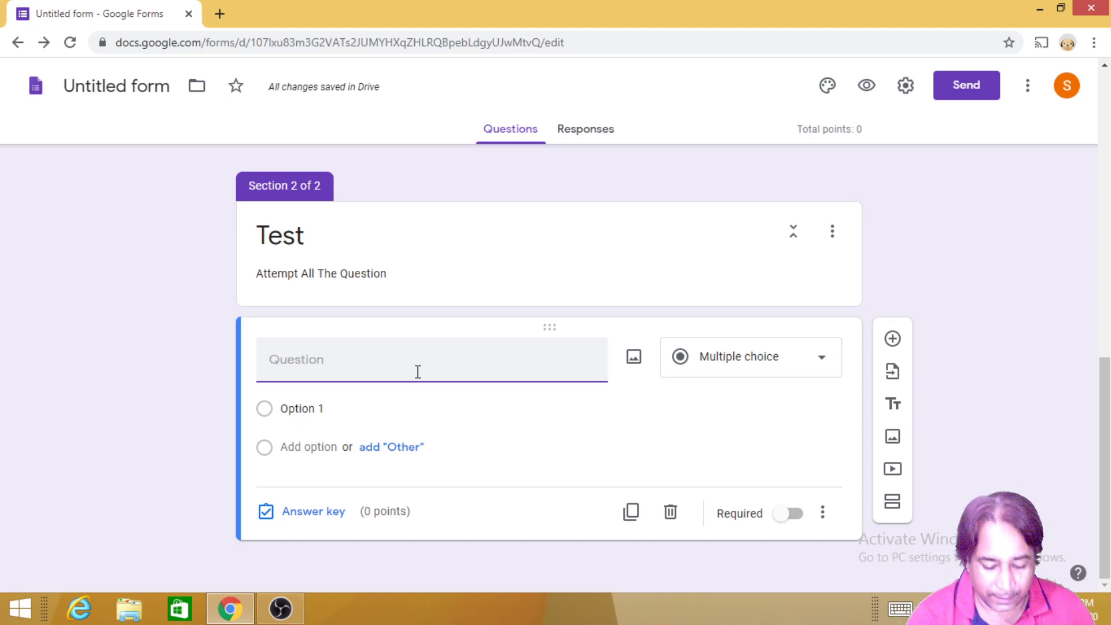
type("Who developed Python")
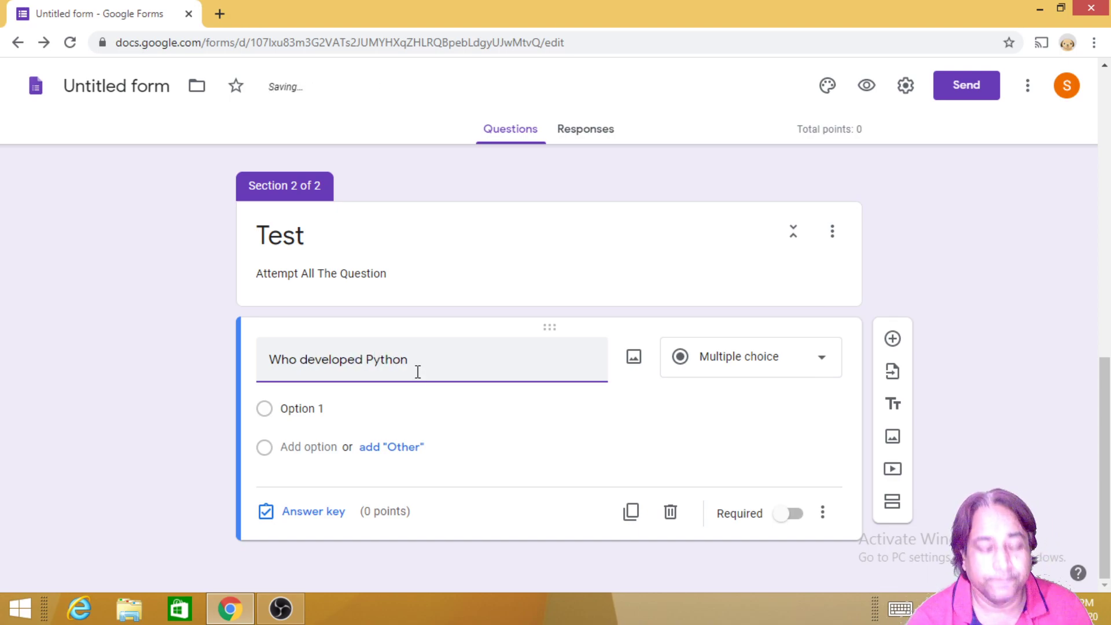
type(" ?")
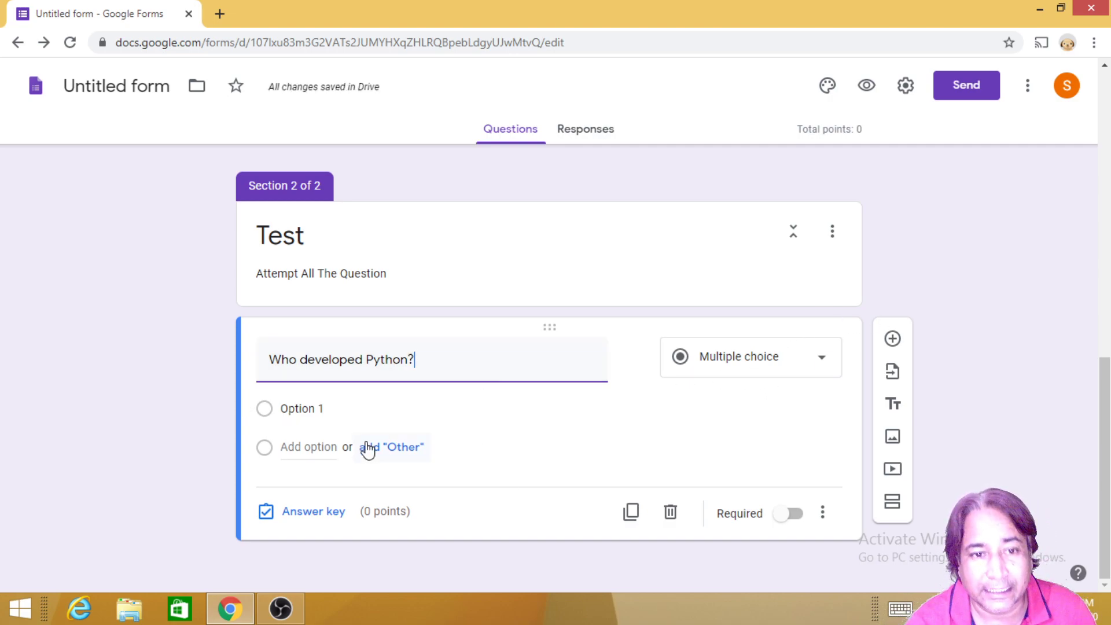
left_click(296, 410)
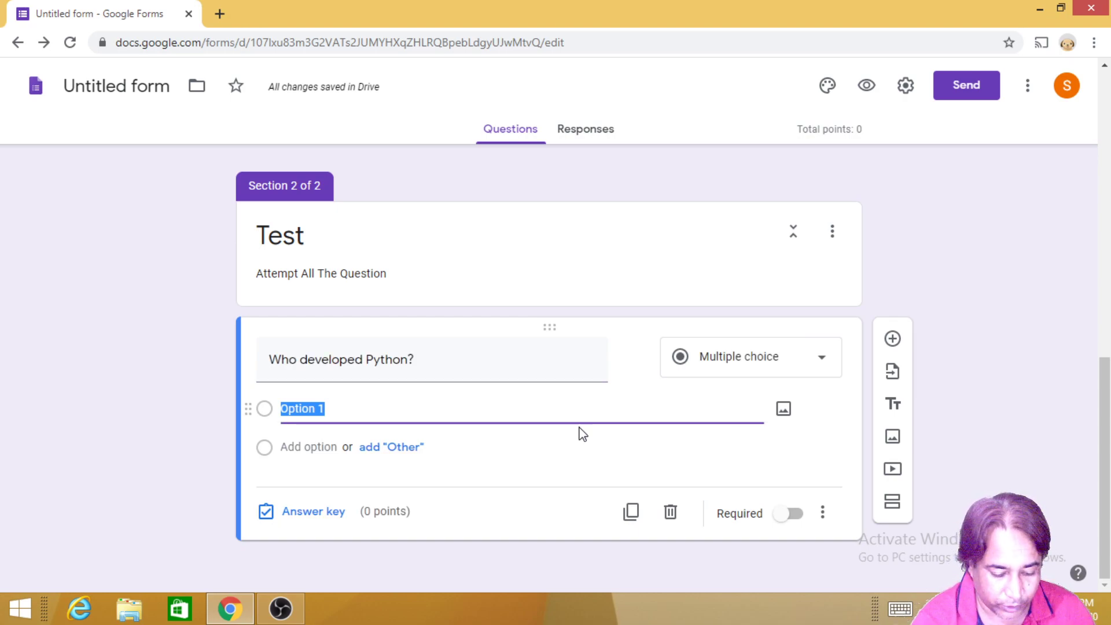
type("St")
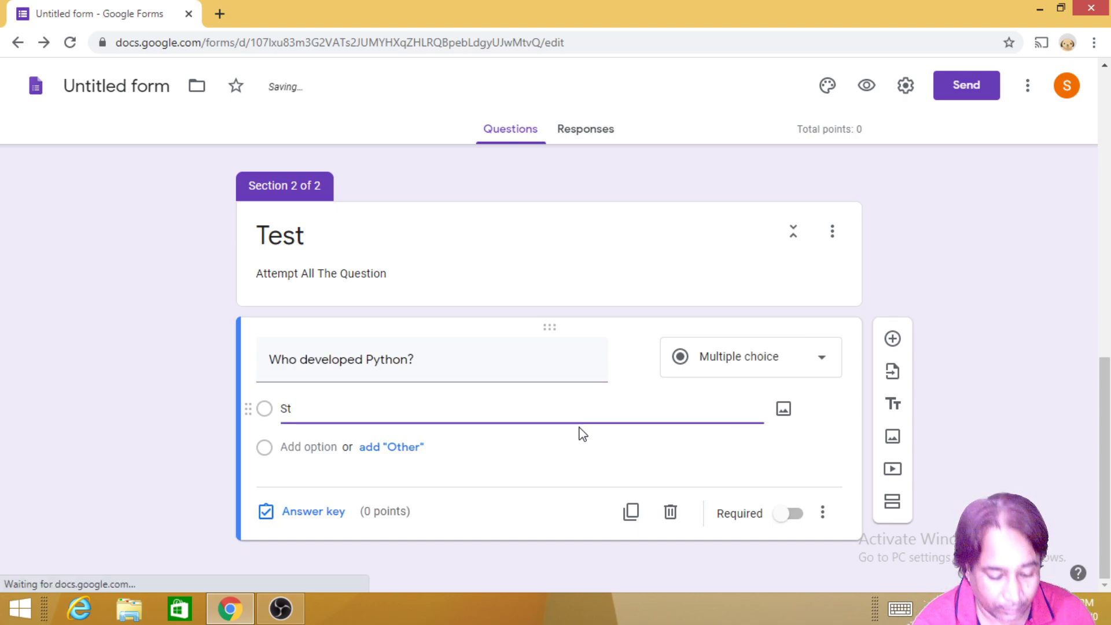
type("ru ")
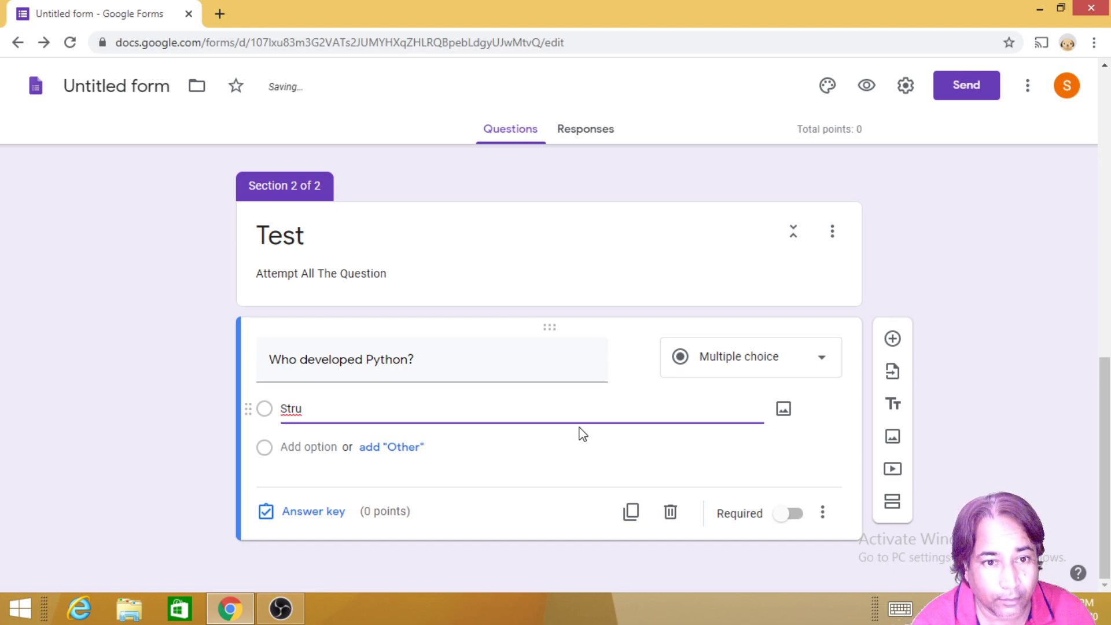
type("Strup")
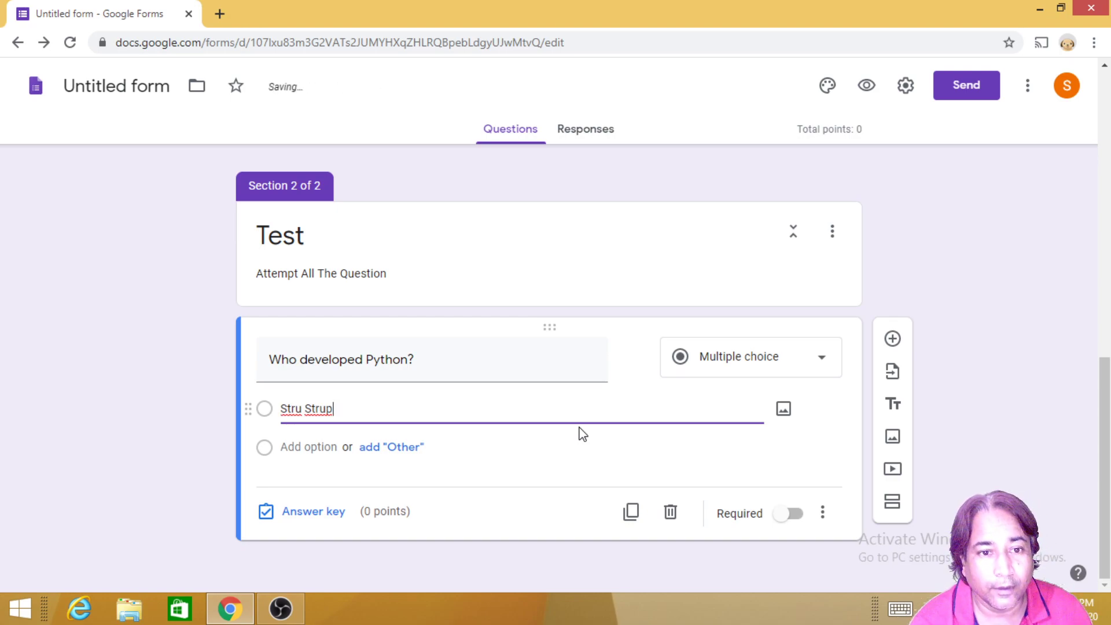
key("Tab")
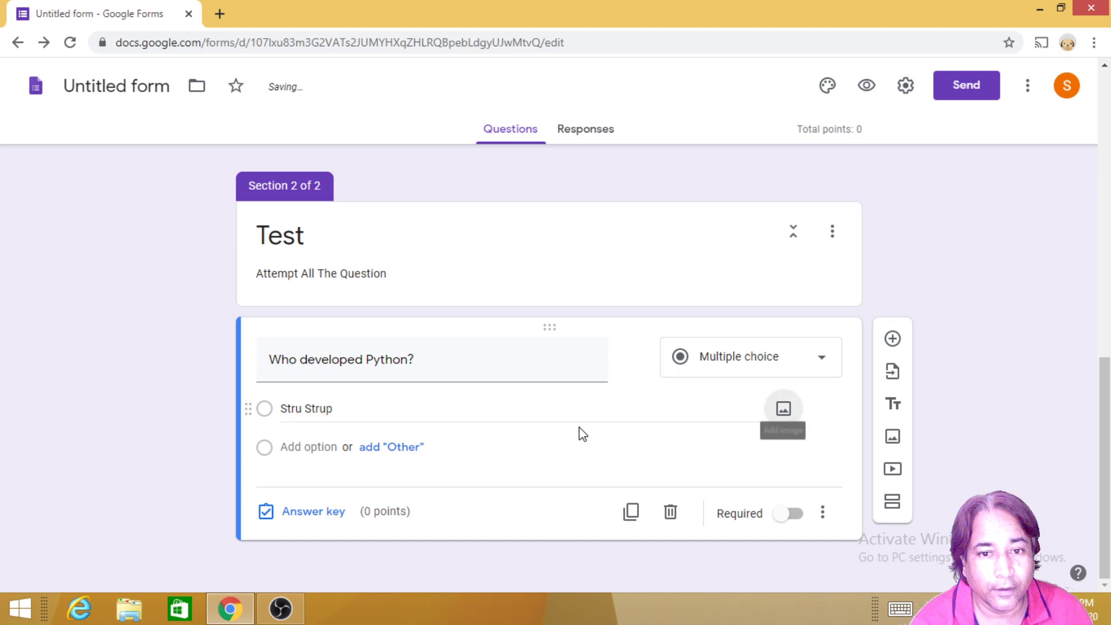
left_click(280, 448)
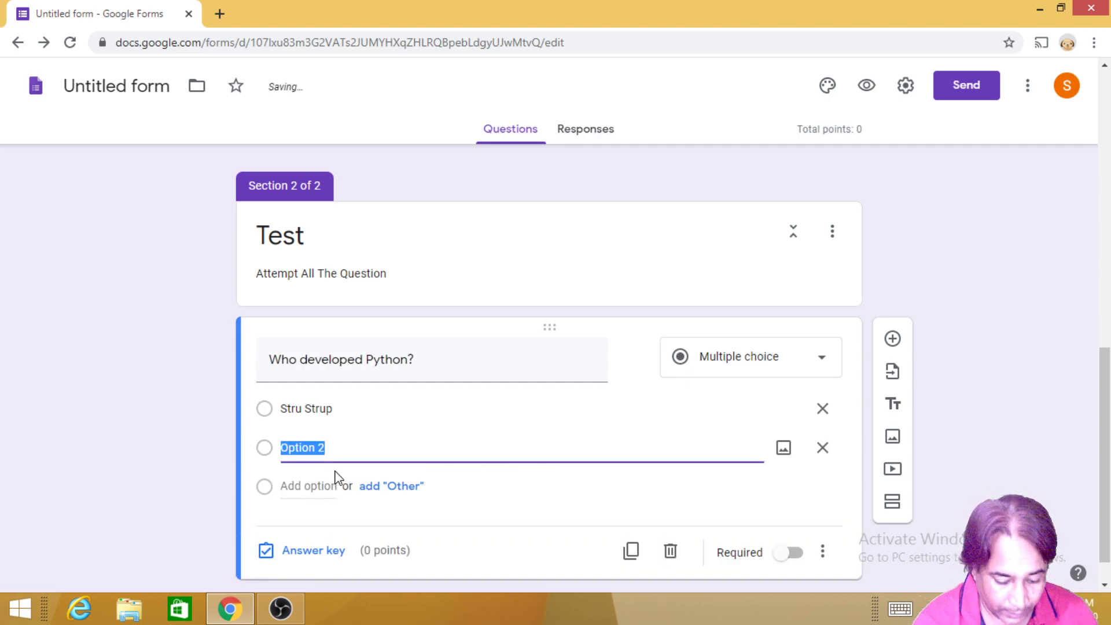
type("Bill")
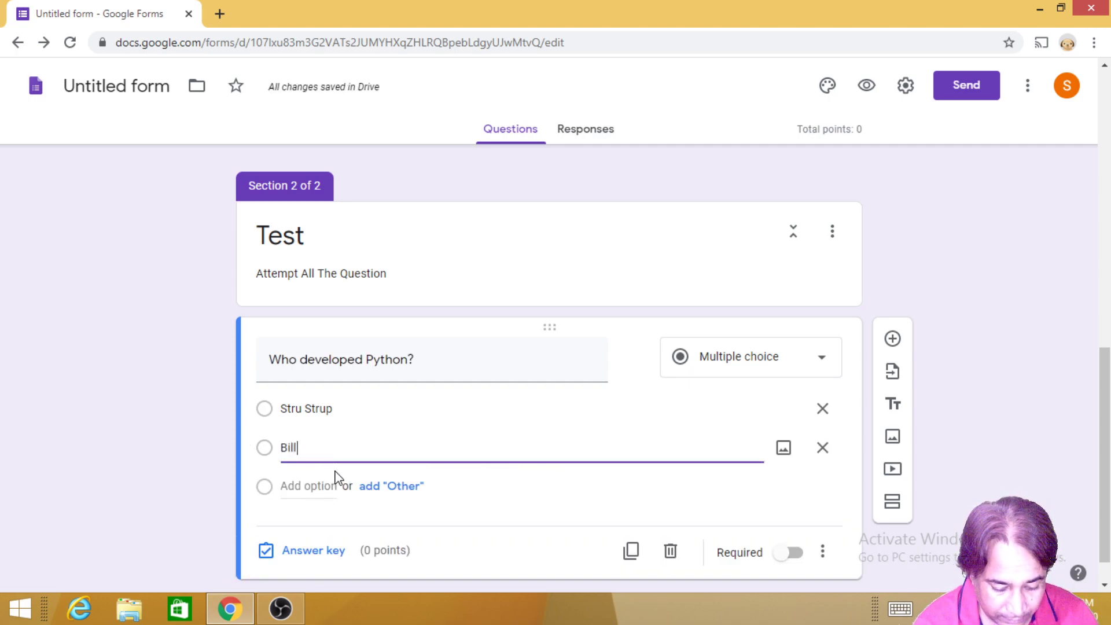
type(" Gates")
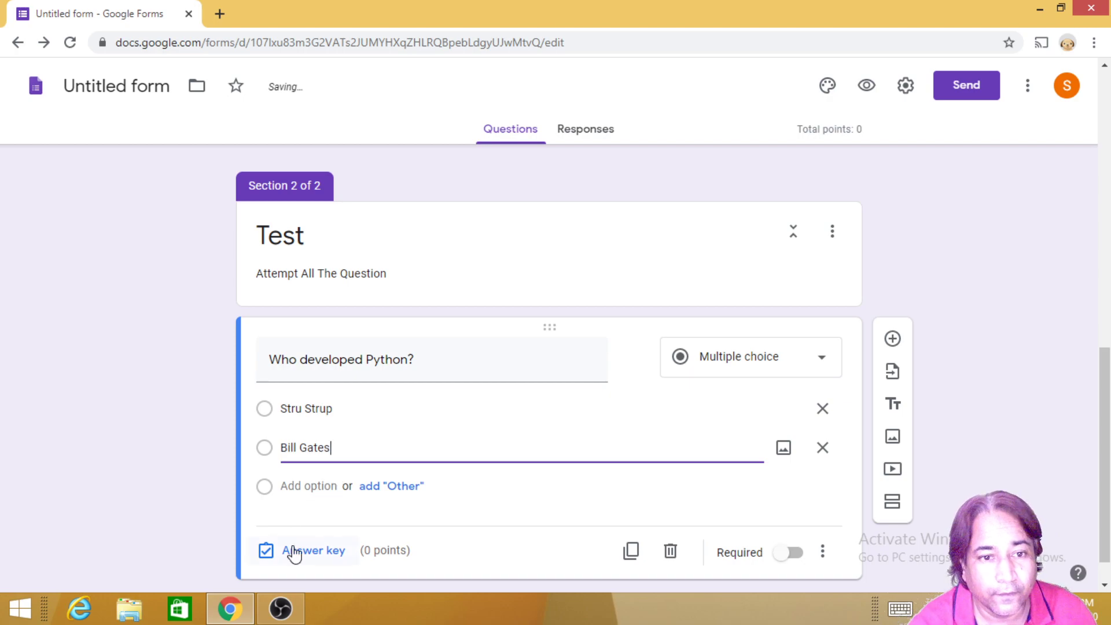
Step: Add Guido Van Rossum and B. Mani as the third and fourth choices
left_click(296, 485)
type("Guido Van Rossum")
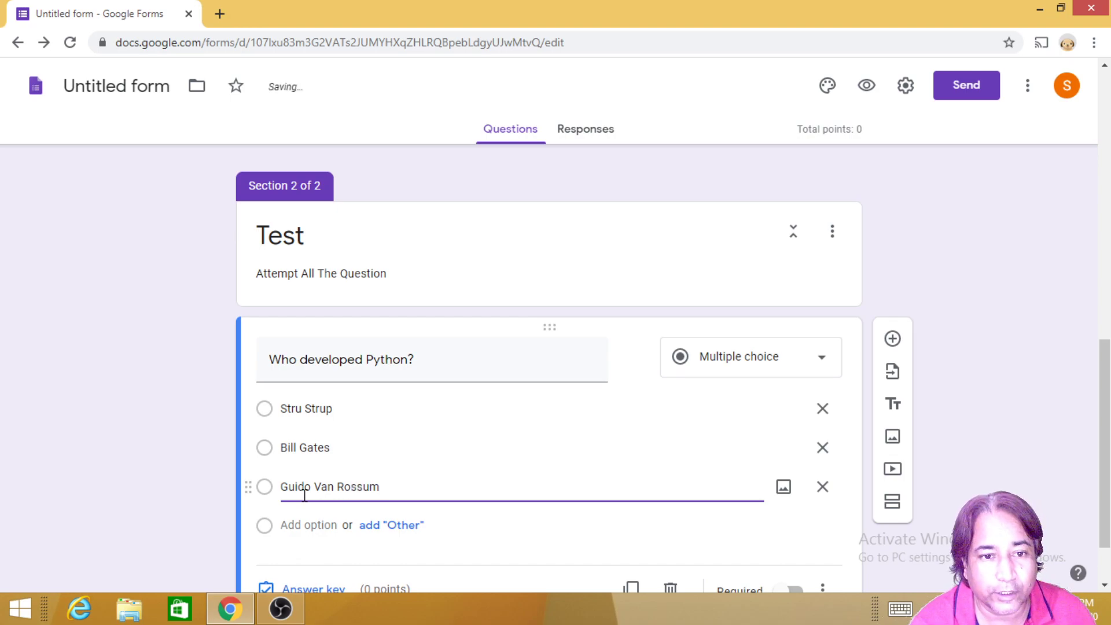
key("Tab")
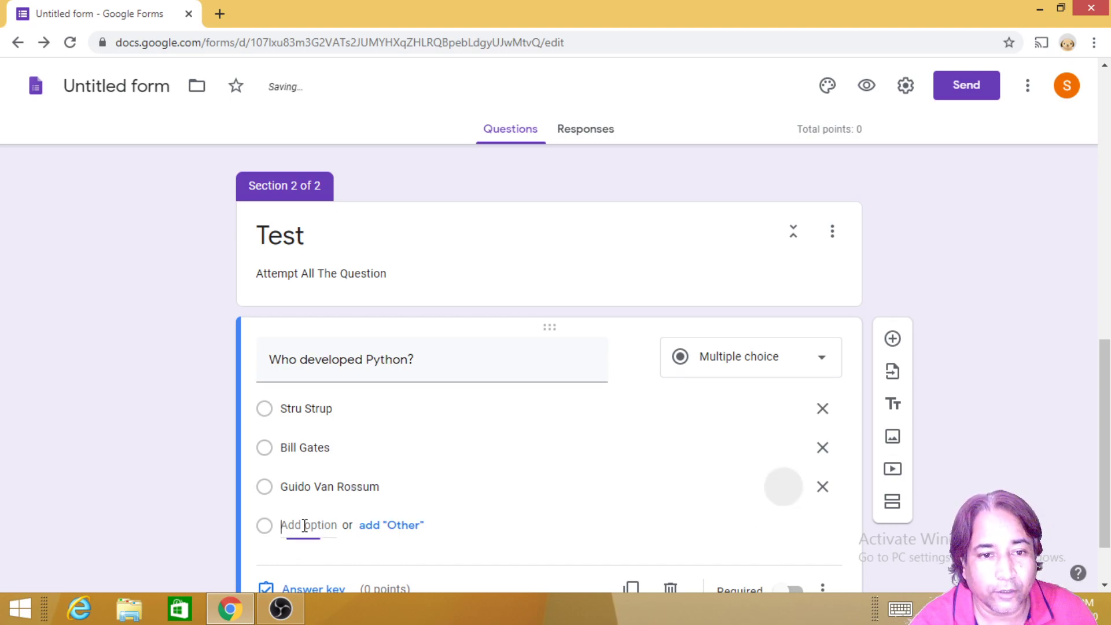
left_click(306, 525)
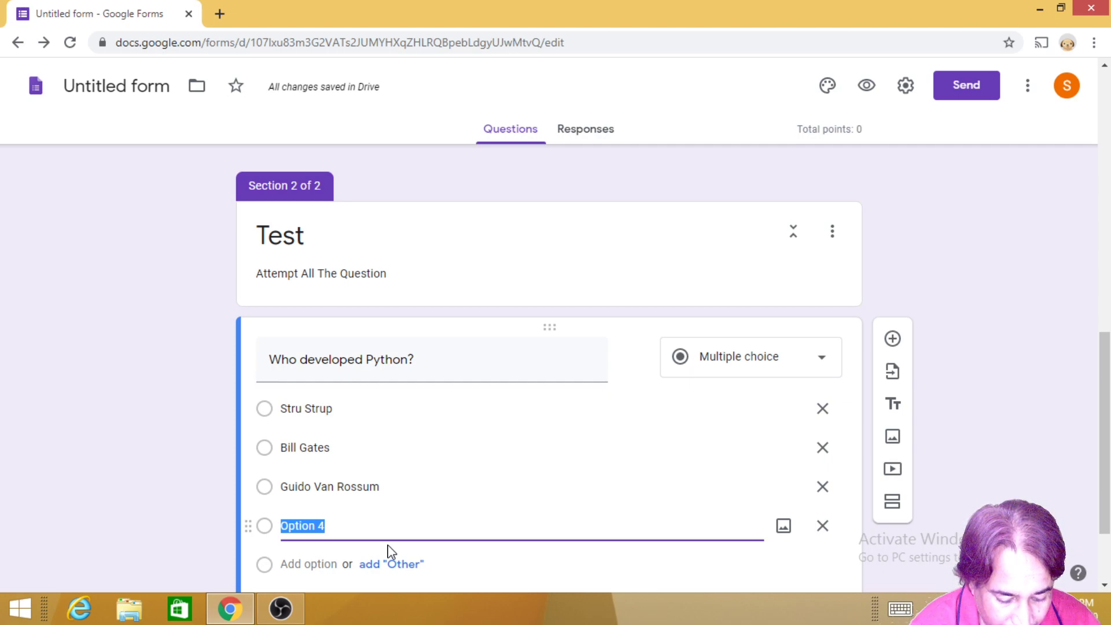
type("B. Mani")
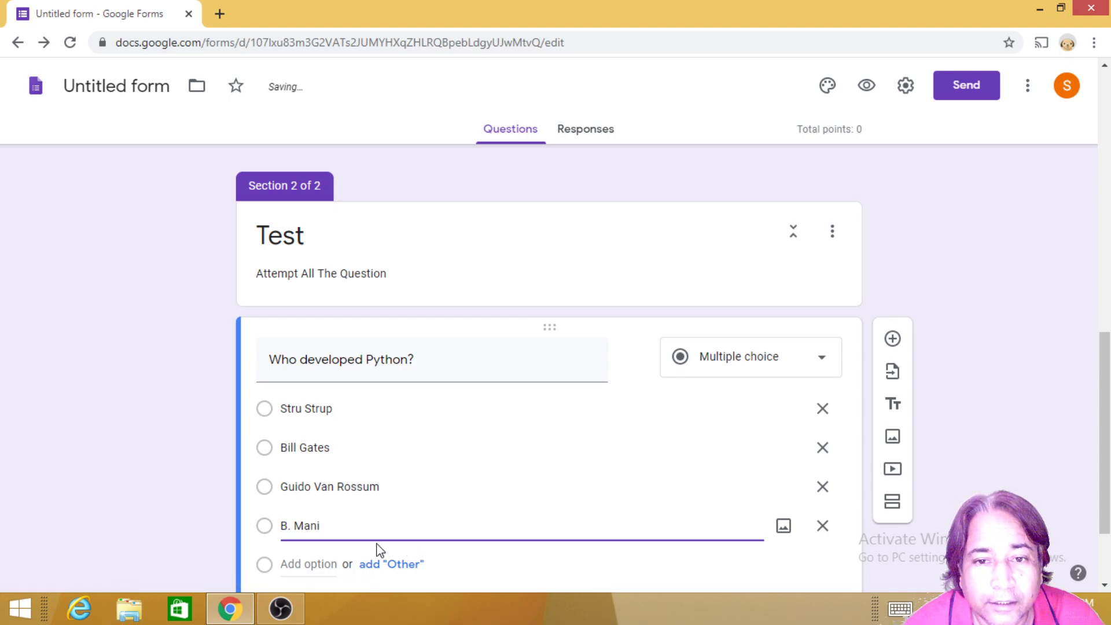
scroll(370, 532, "down", 2)
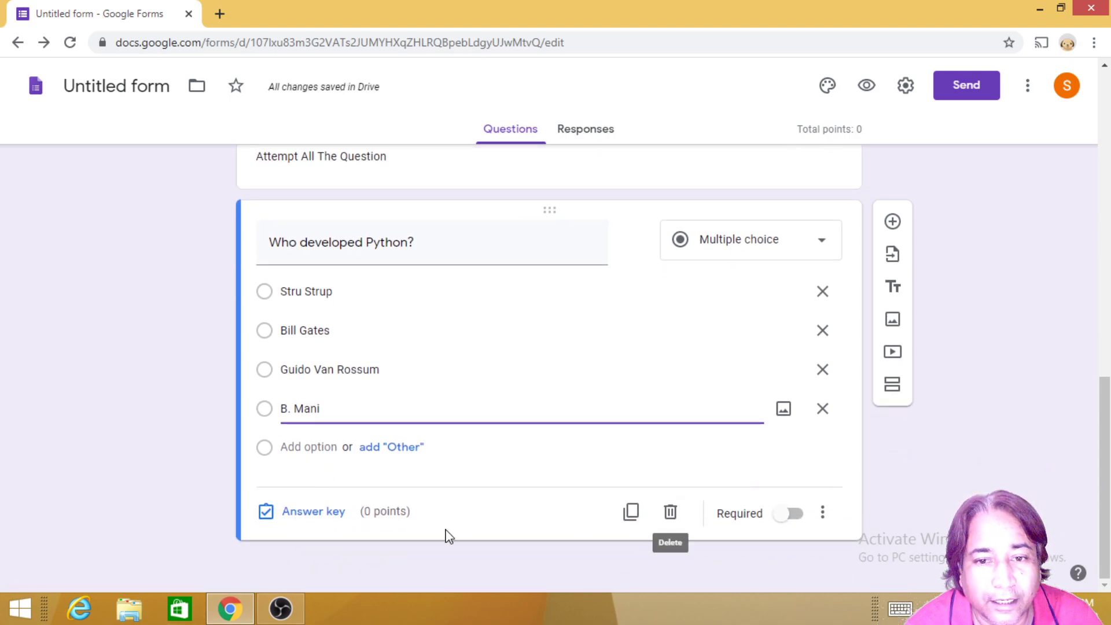
Step: Make the Python question required, with Guido Van Rossum as the 1-point correct answer
left_click(792, 517)
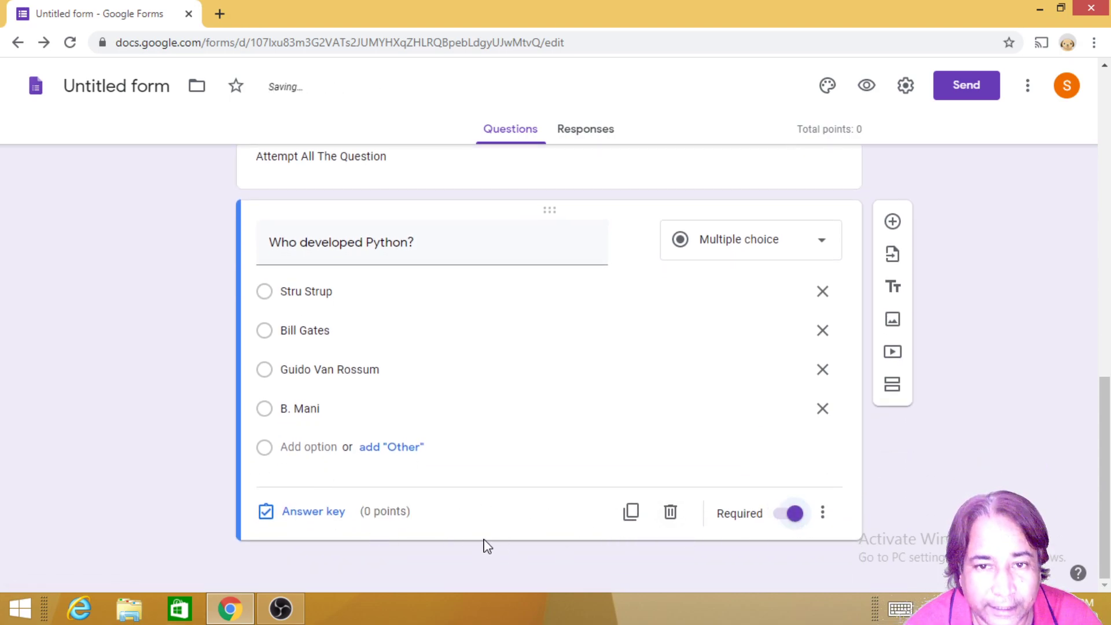
left_click(305, 519)
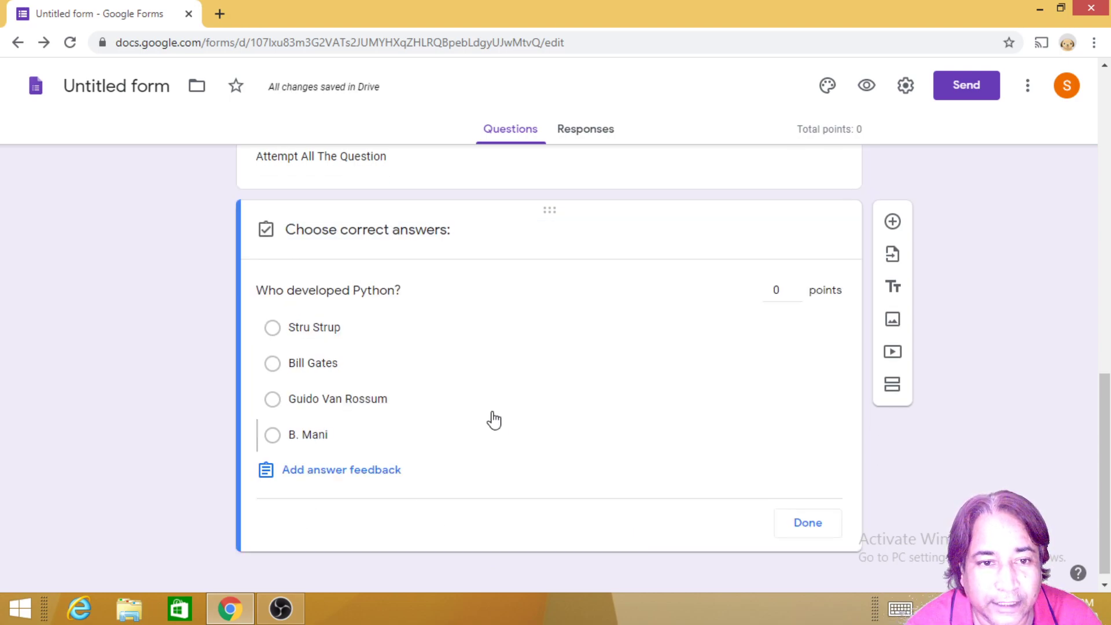
left_click(276, 406)
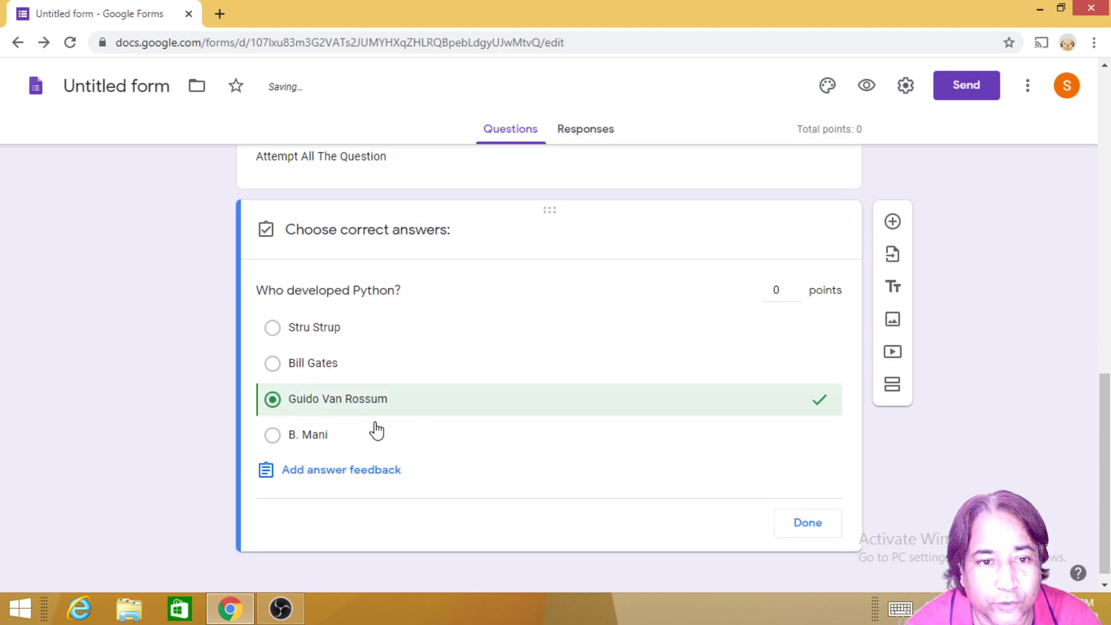
double_click(778, 292)
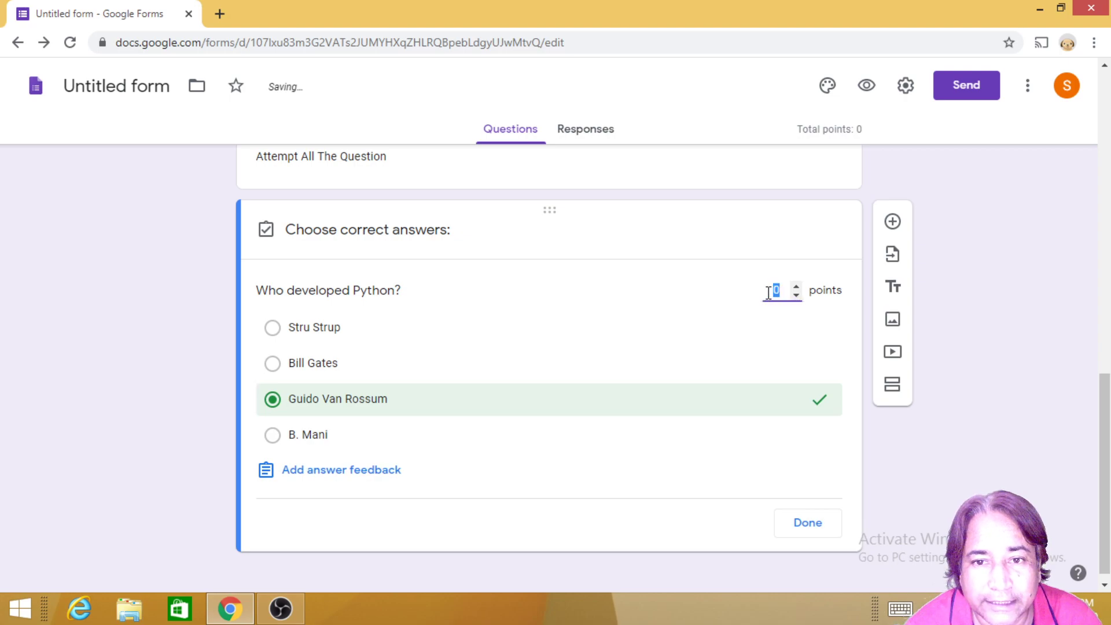
type("12")
key("BackSpace")
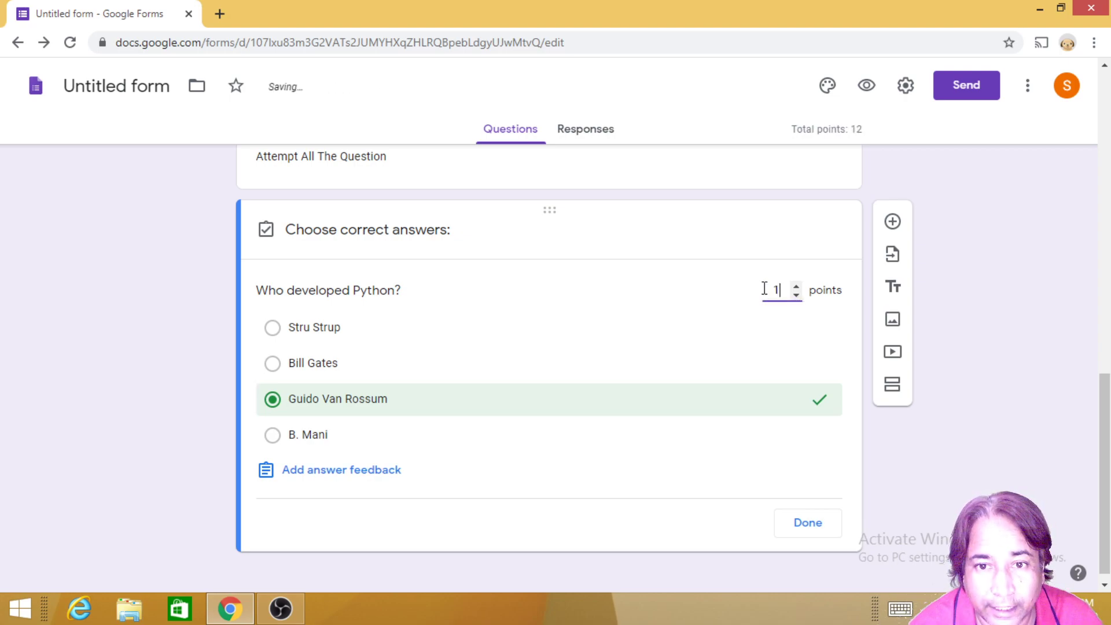
left_click(810, 524)
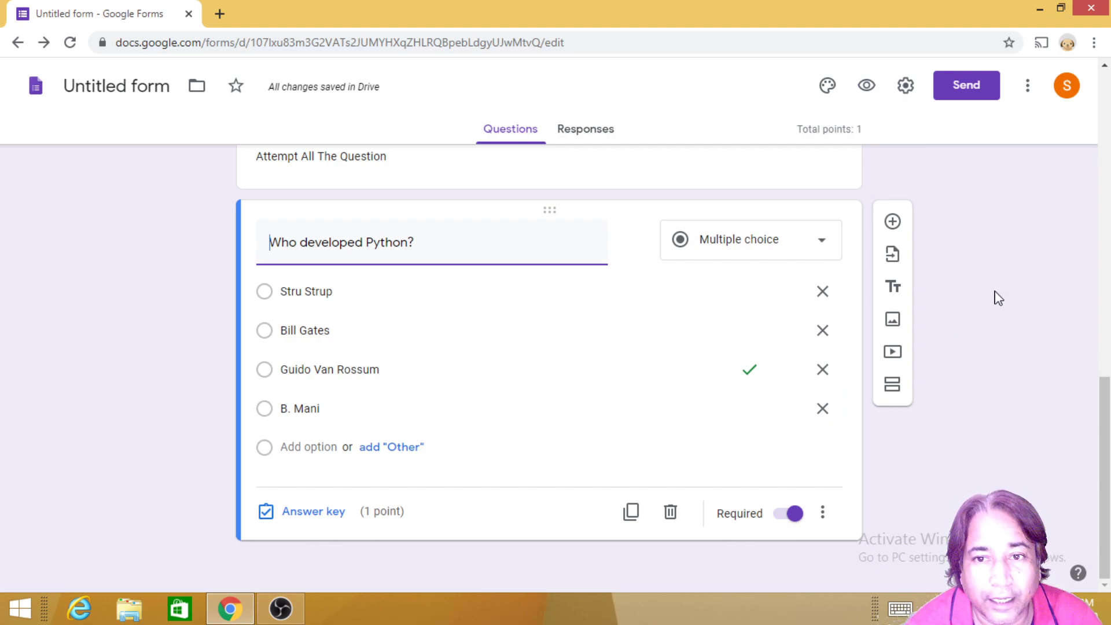
Step: Add a question below the Python one titled 'If statement is based on condiation?'
left_click(893, 223)
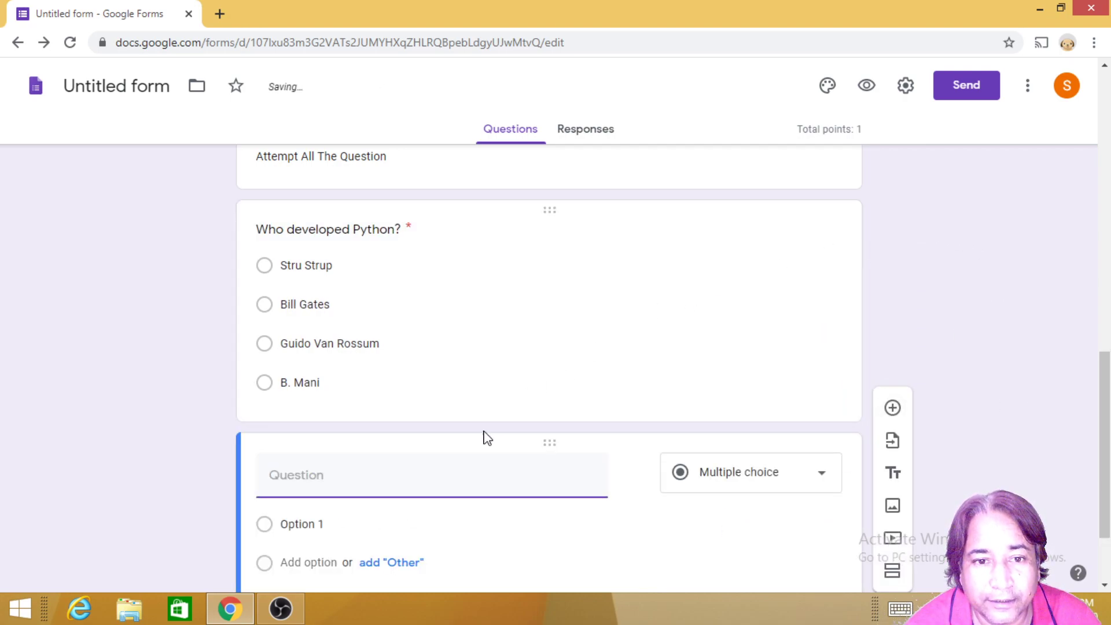
scroll(492, 474, "up", 5)
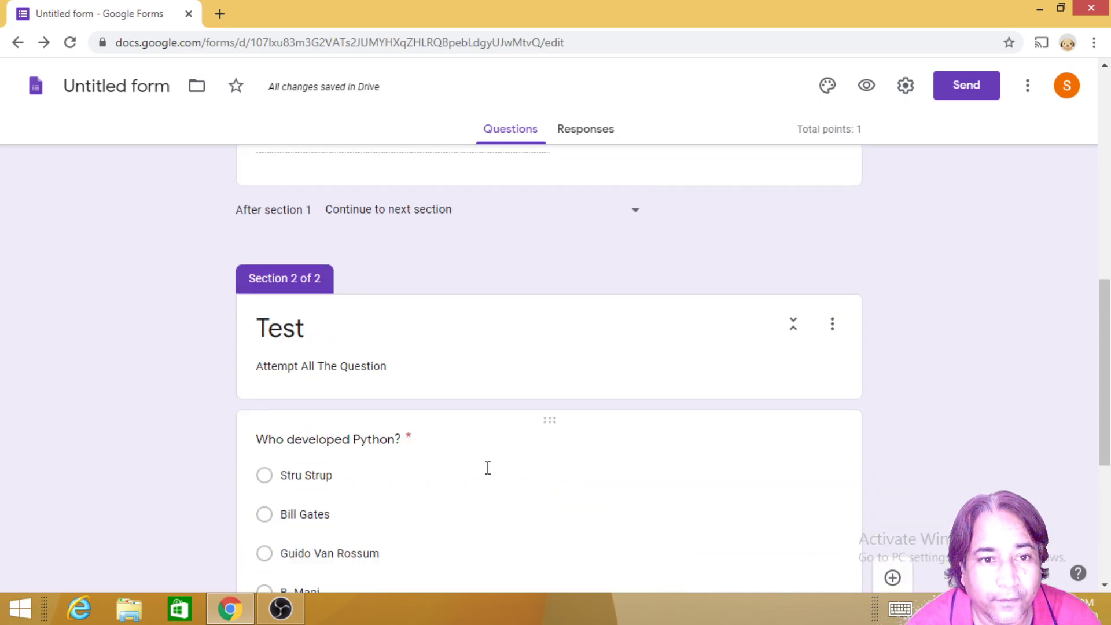
scroll(377, 428, "down", 3)
scroll(383, 447, "down", 3)
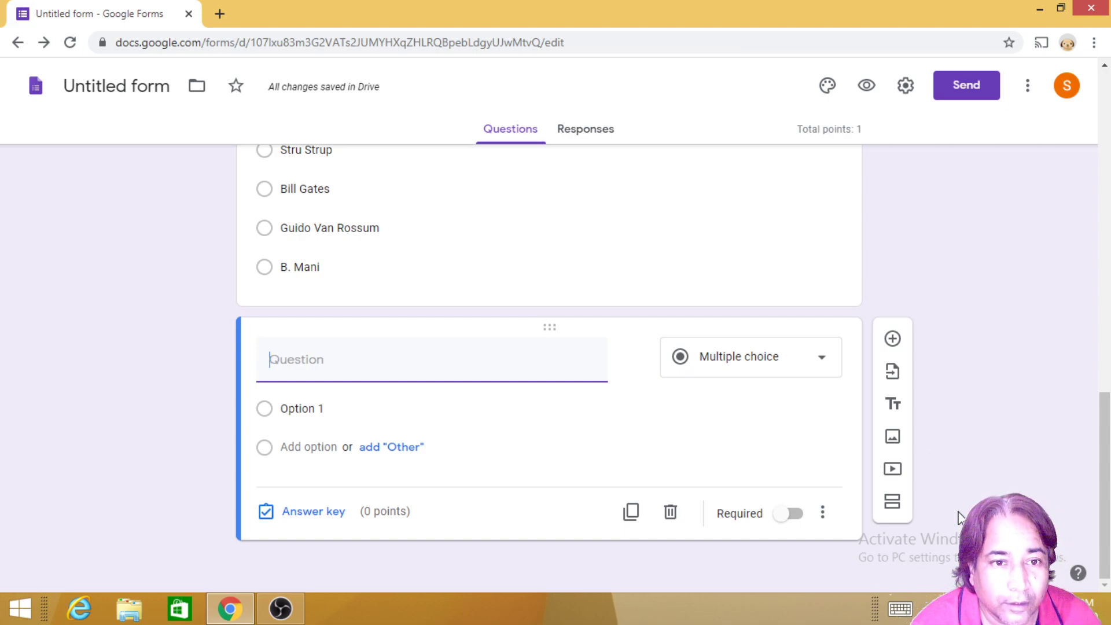
type("Pyt")
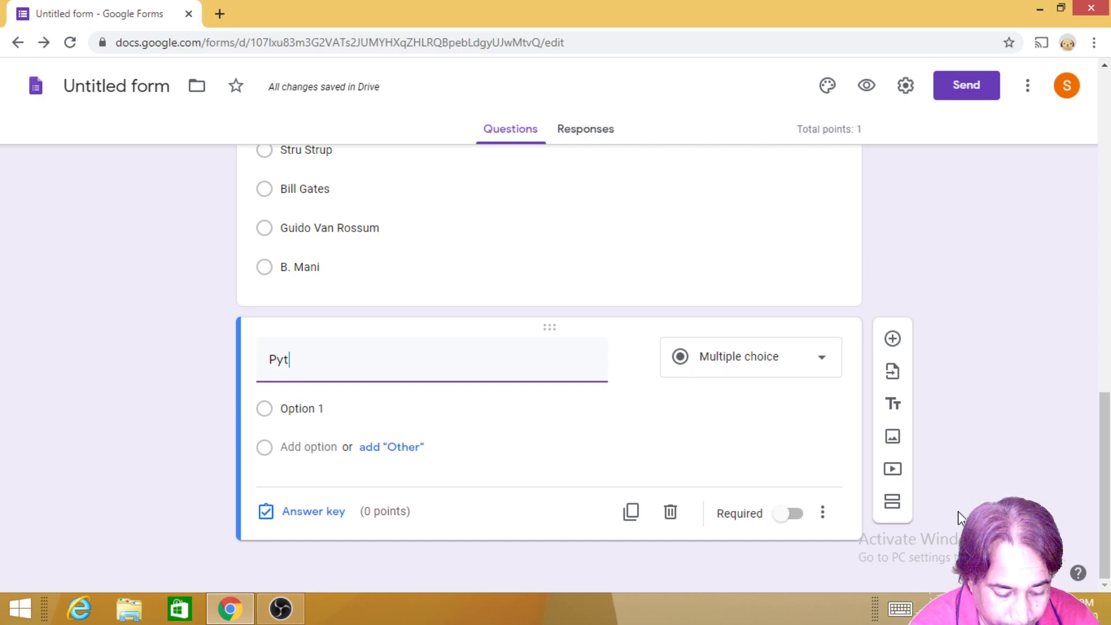
type("ho")
key("BackSpace")
key("BackSpace")
key("BackSpace")
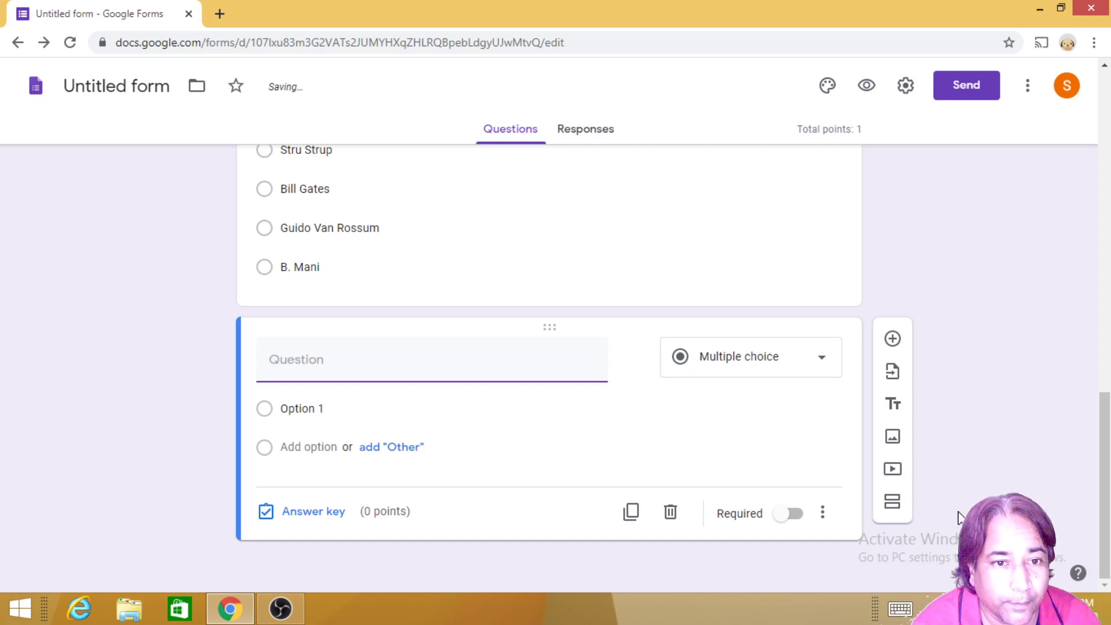
type("Why Loops")
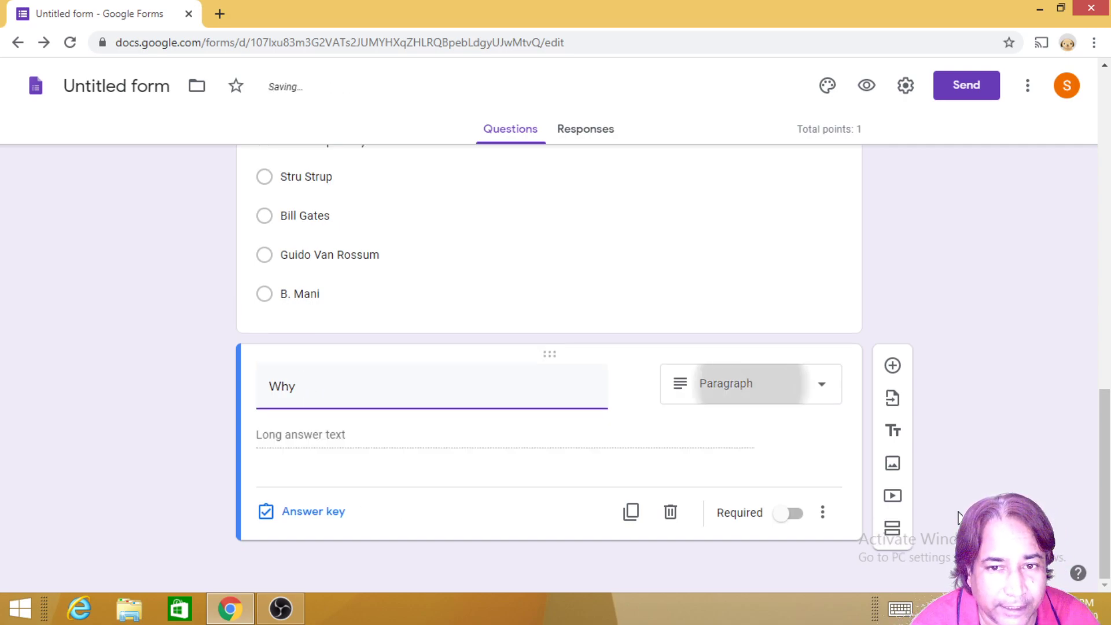
key("BackSpace")
key("BackSpace")
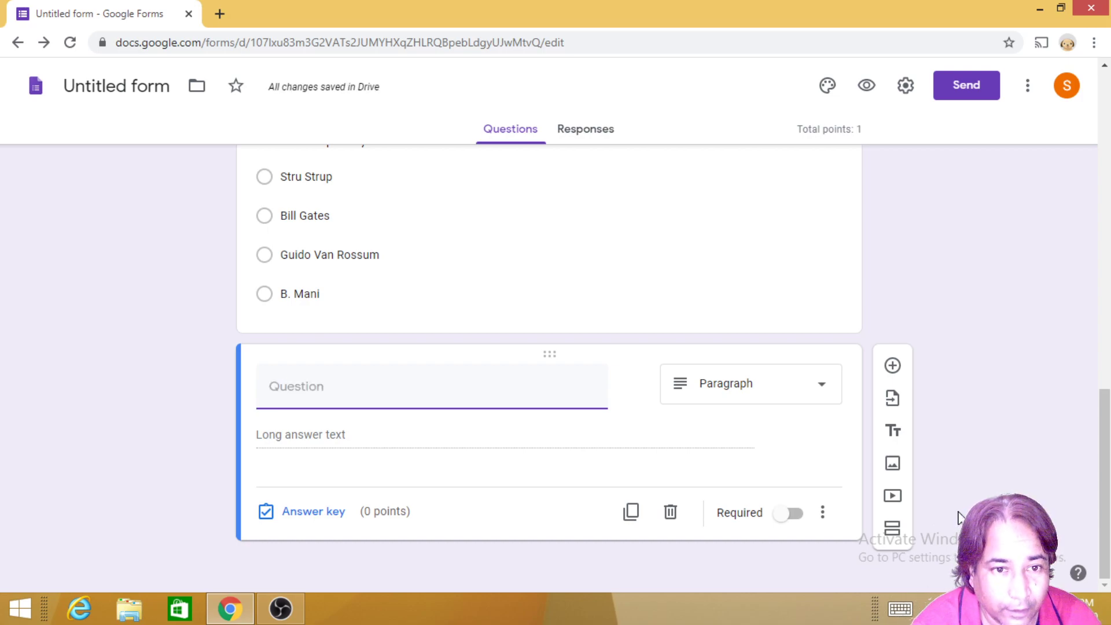
type("If ")
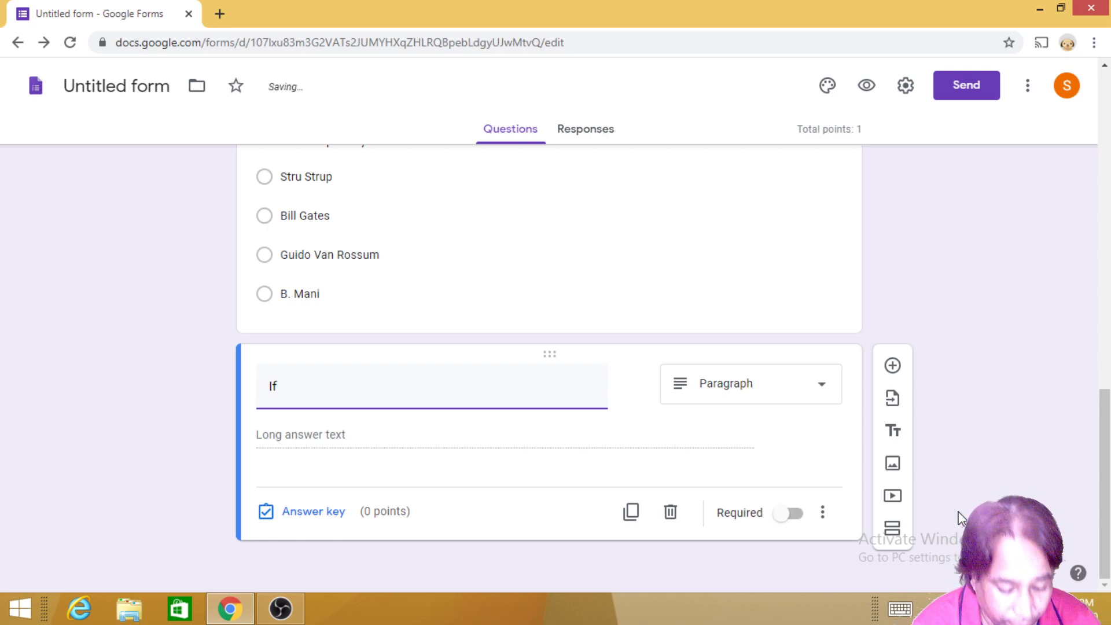
type("statement is bas")
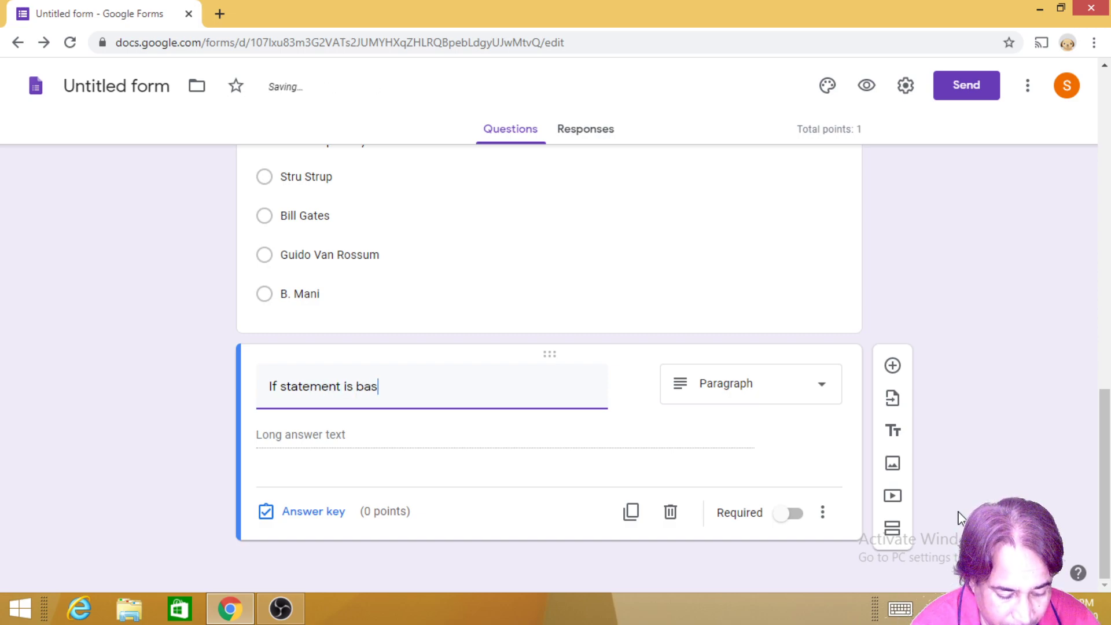
type("ed on condi")
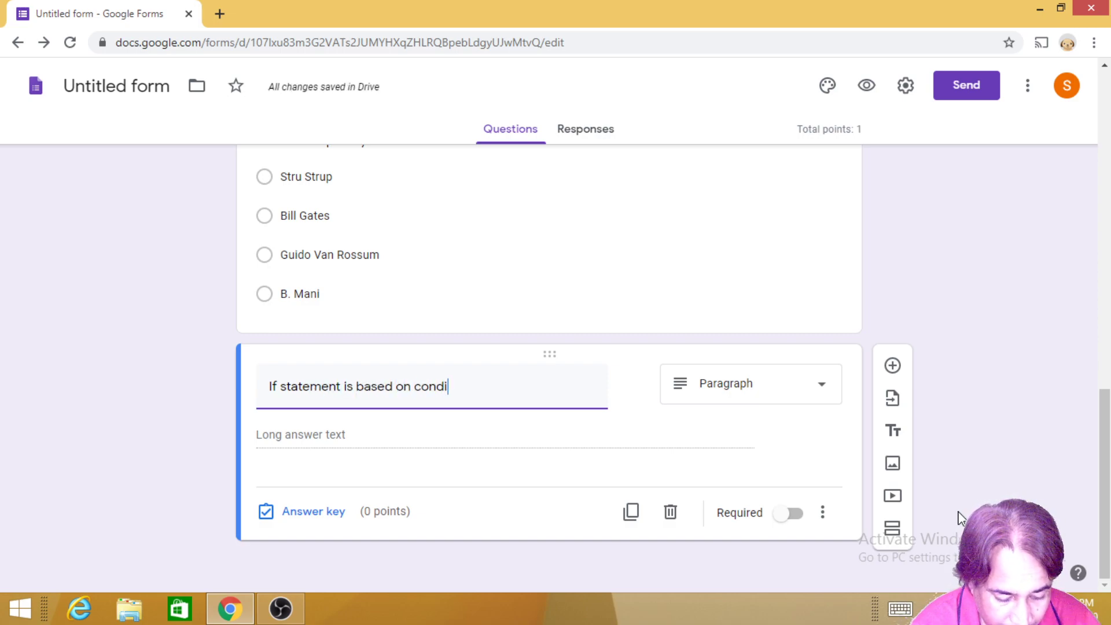
type("ation")
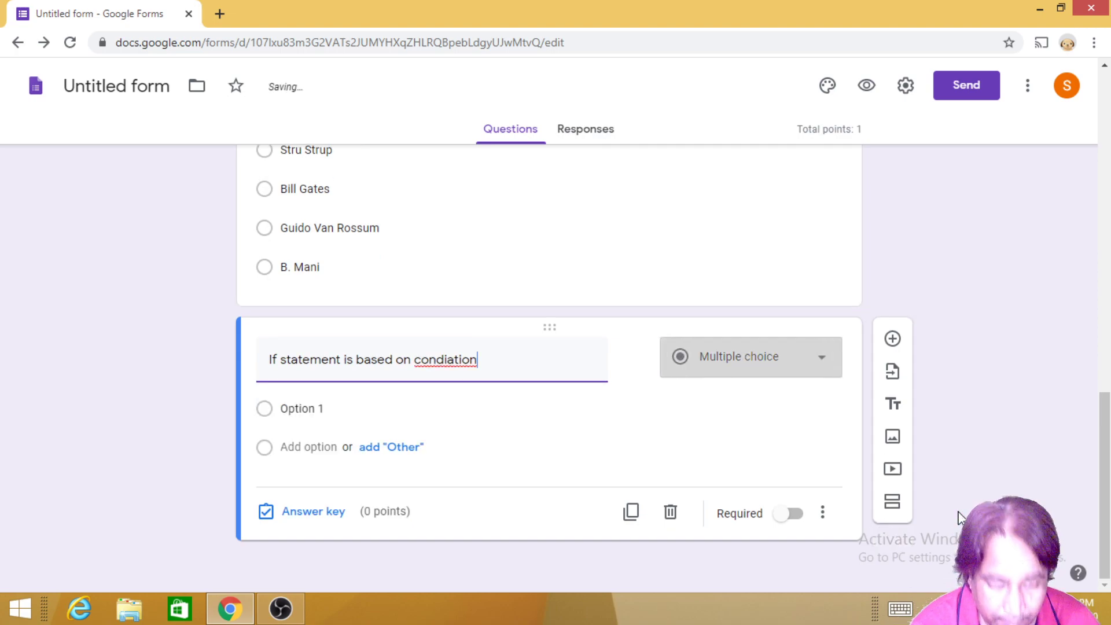
type("?")
Step: Give the if-statement question the choices Yes, No and Don't know
left_click(634, 356)
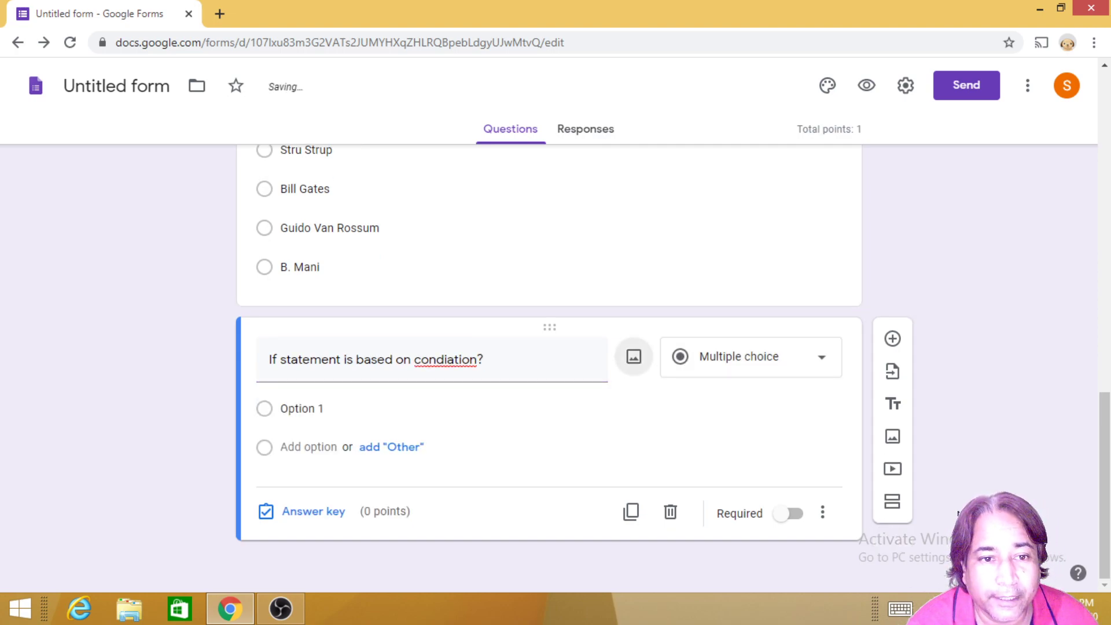
left_click(301, 411)
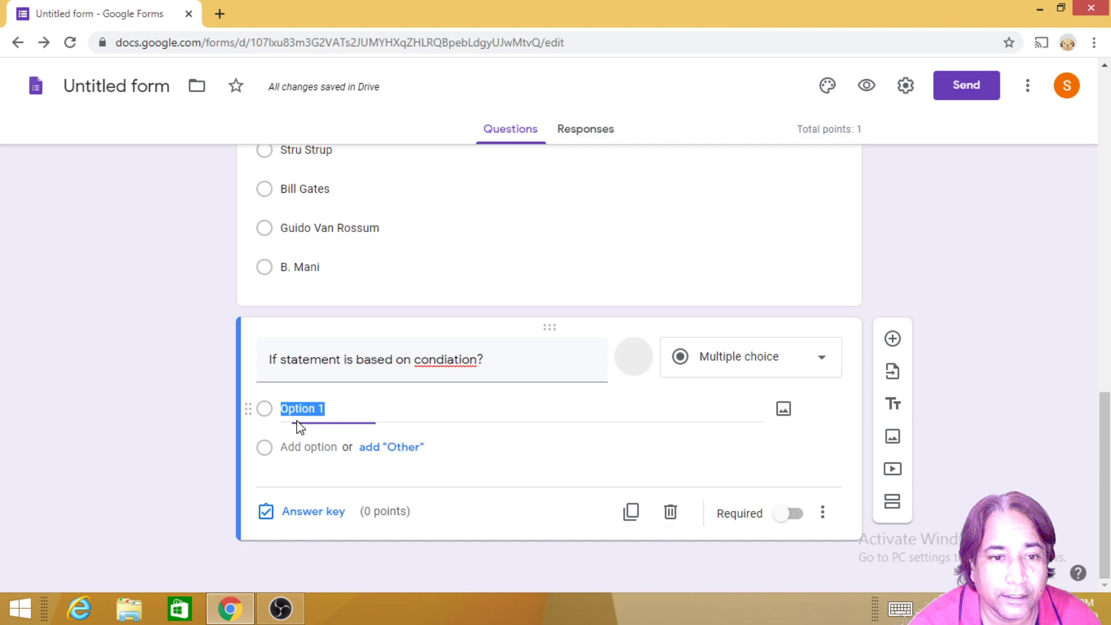
type("Yes")
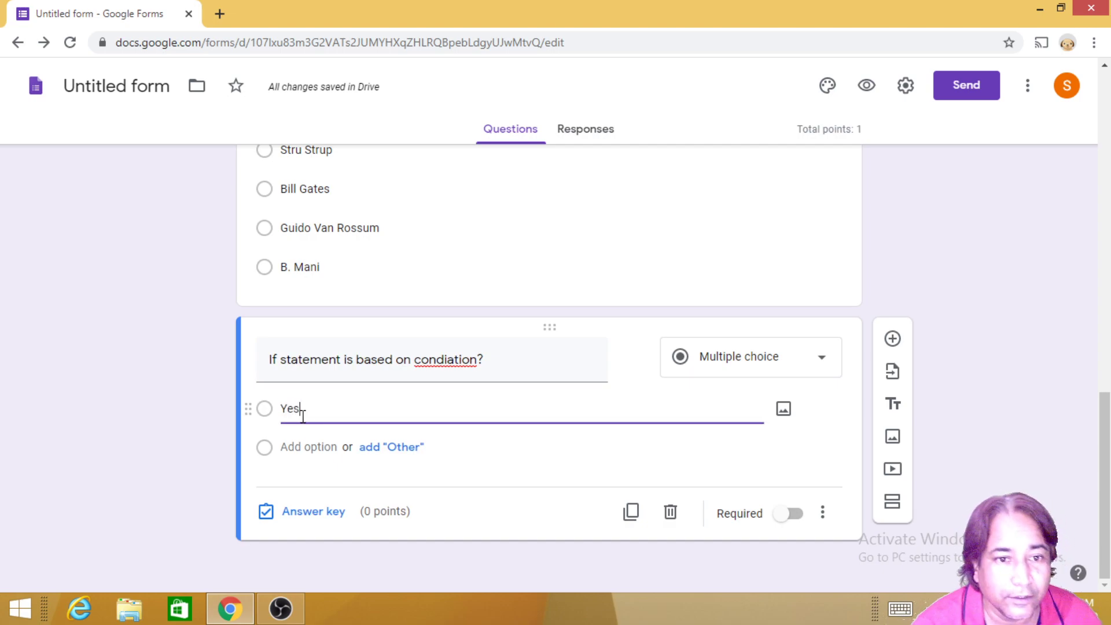
left_click(301, 465)
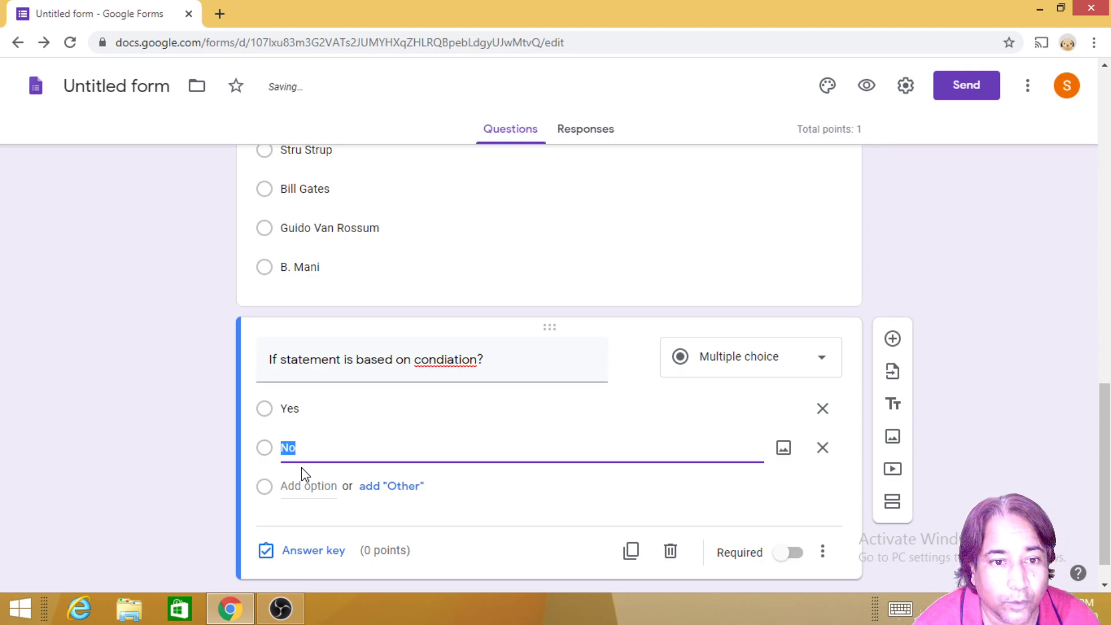
left_click(309, 486)
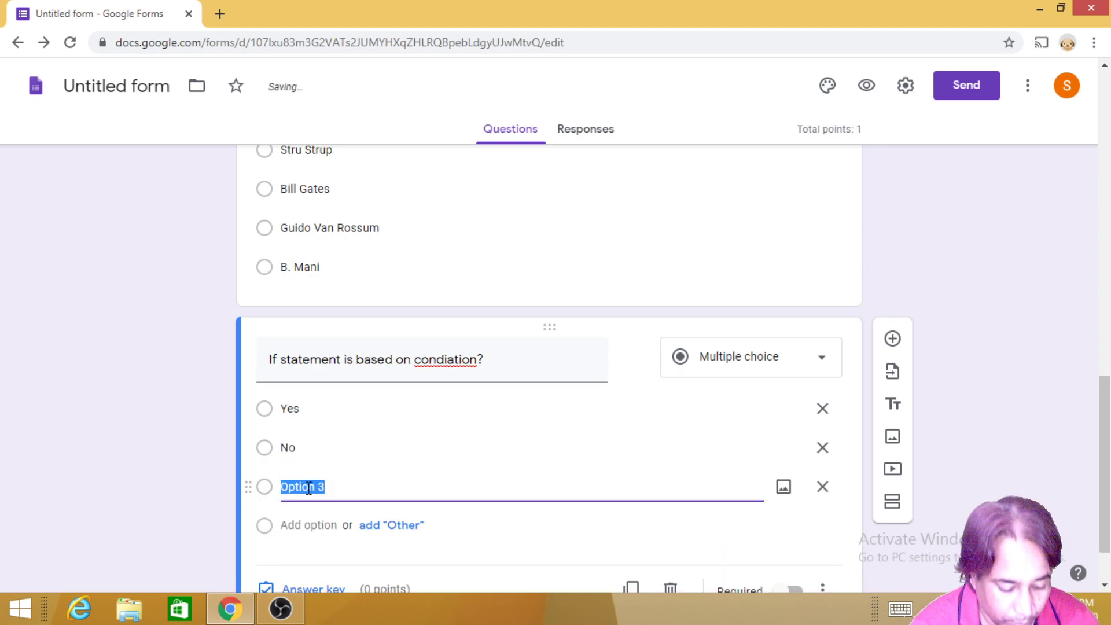
type("Don")
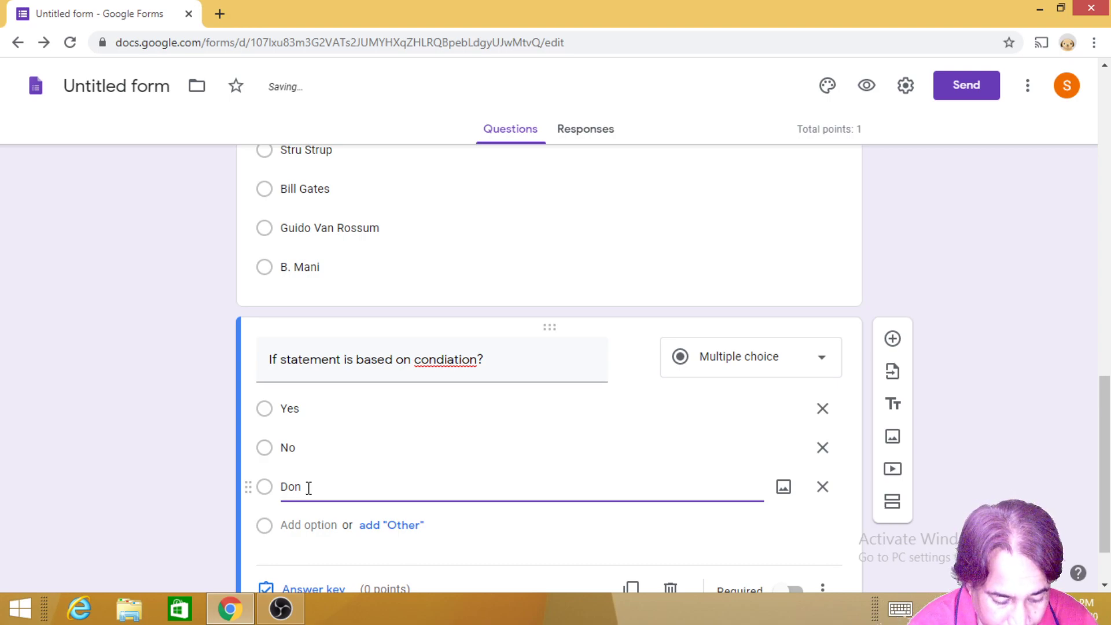
type("'t know")
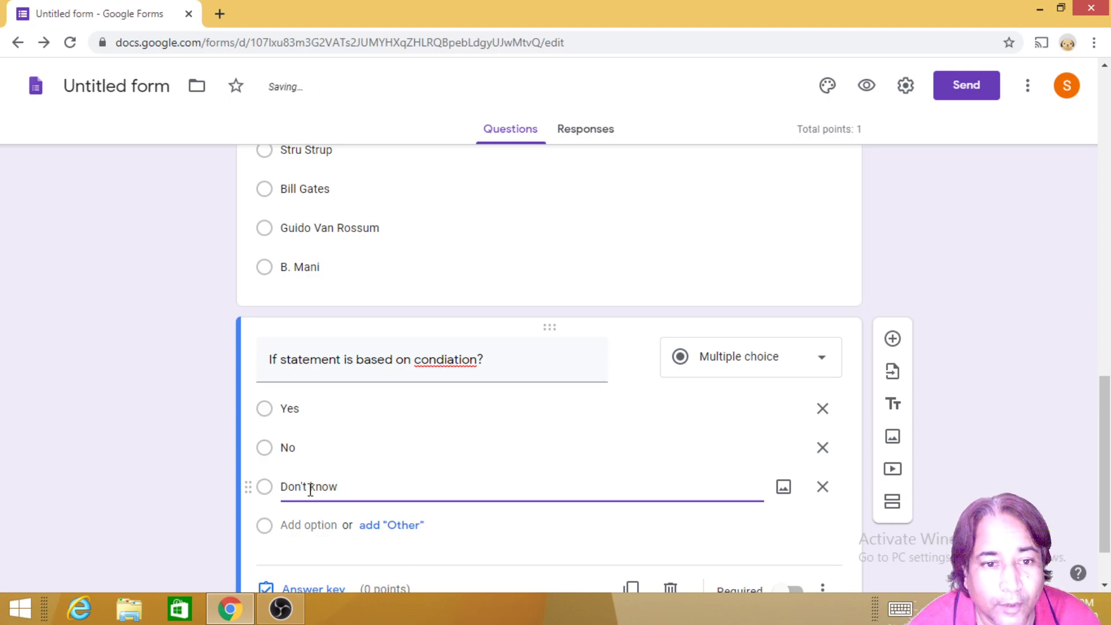
scroll(446, 526, "down", 2)
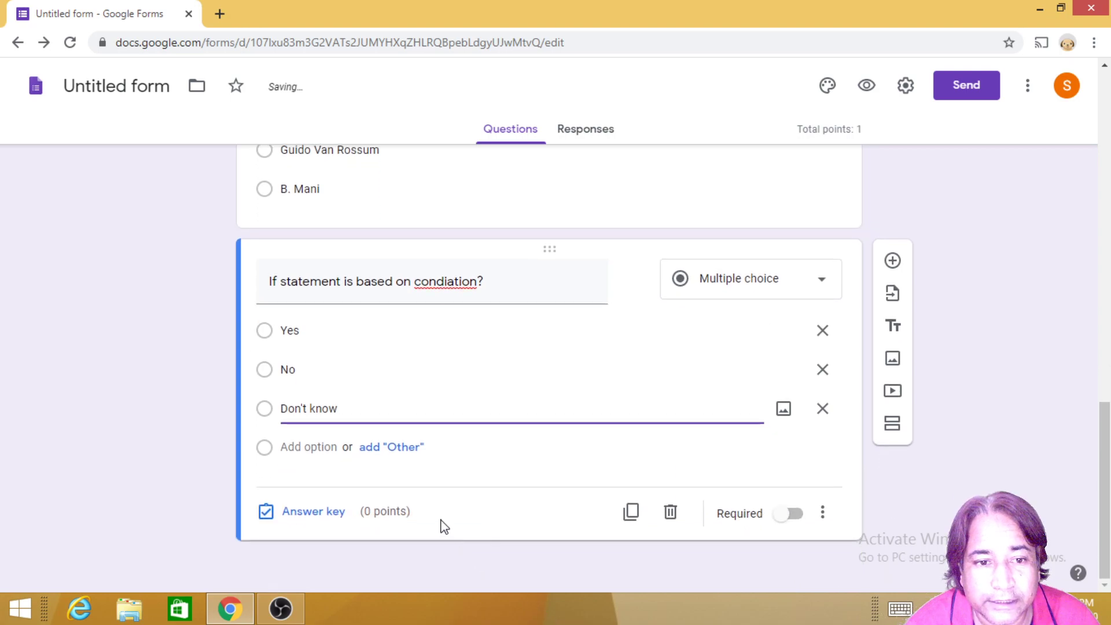
Step: Make the if-statement question required and key Yes as its correct answer
left_click(789, 516)
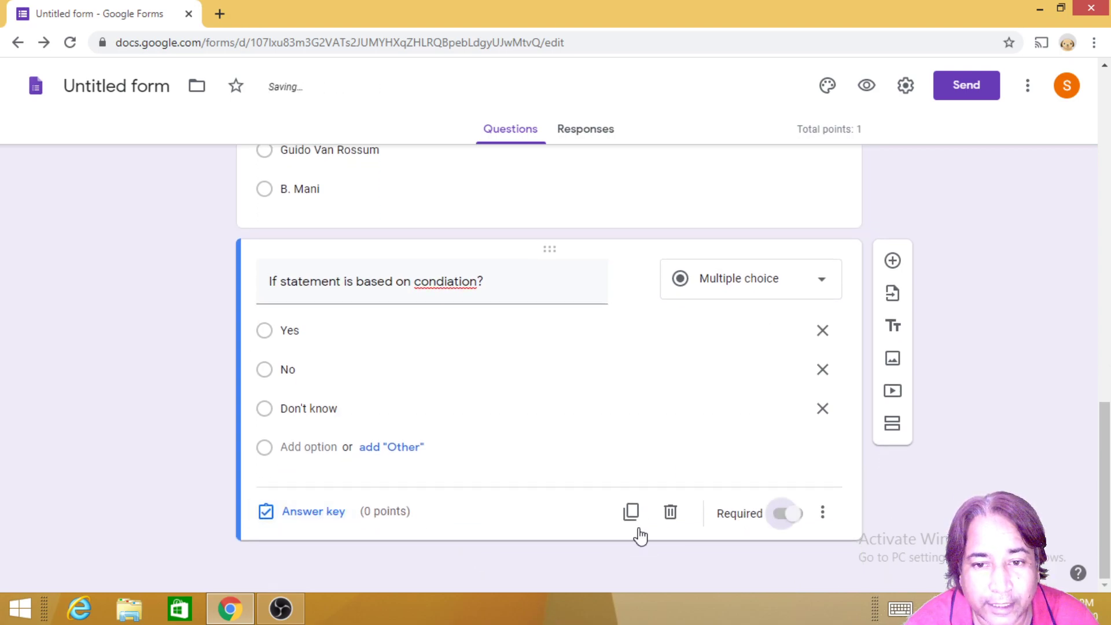
left_click(318, 515)
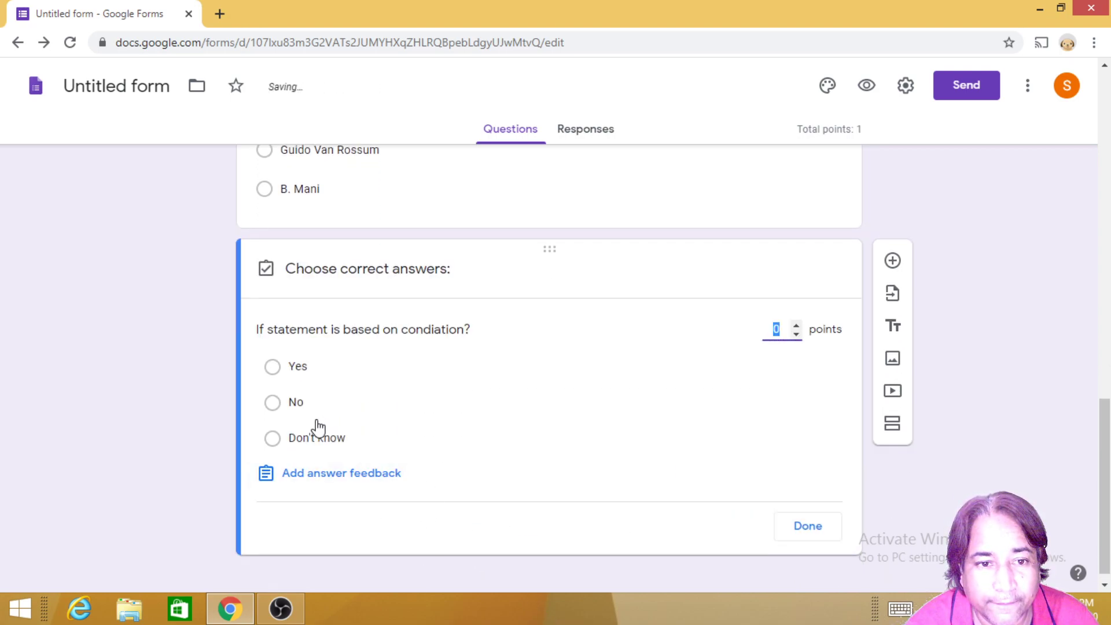
left_click(275, 371)
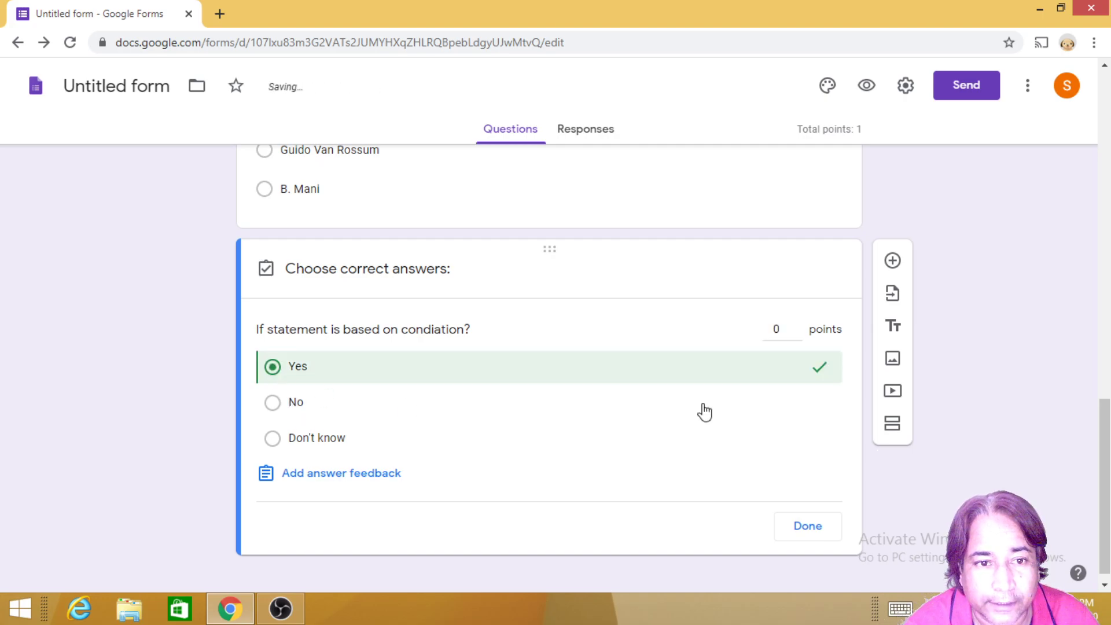
left_click(808, 527)
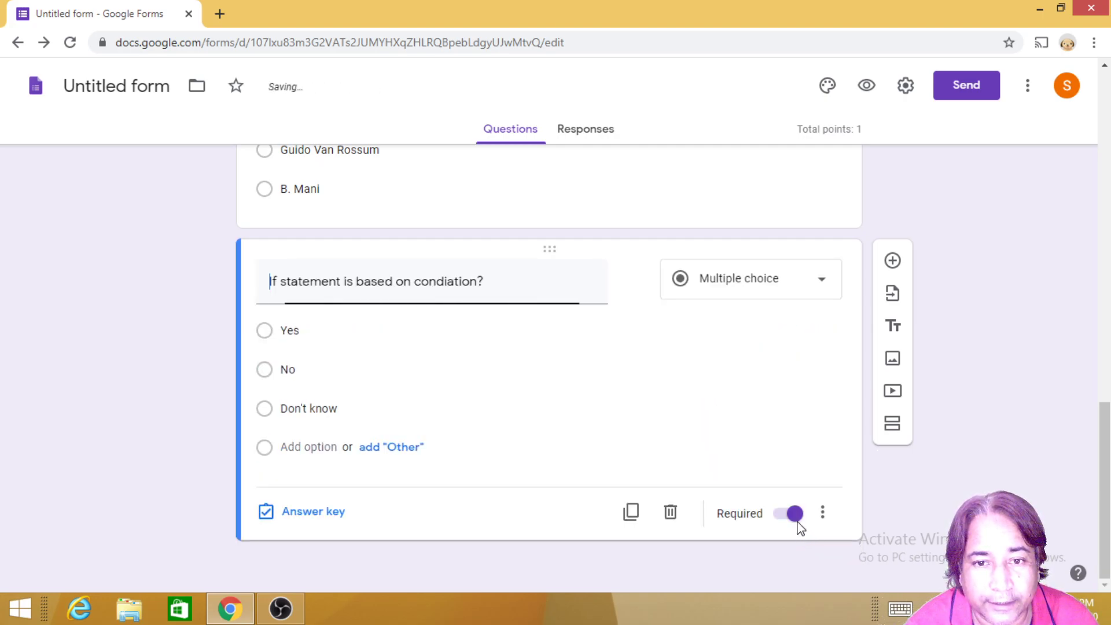
scroll(666, 440, "up", 10)
scroll(651, 431, "down", 10)
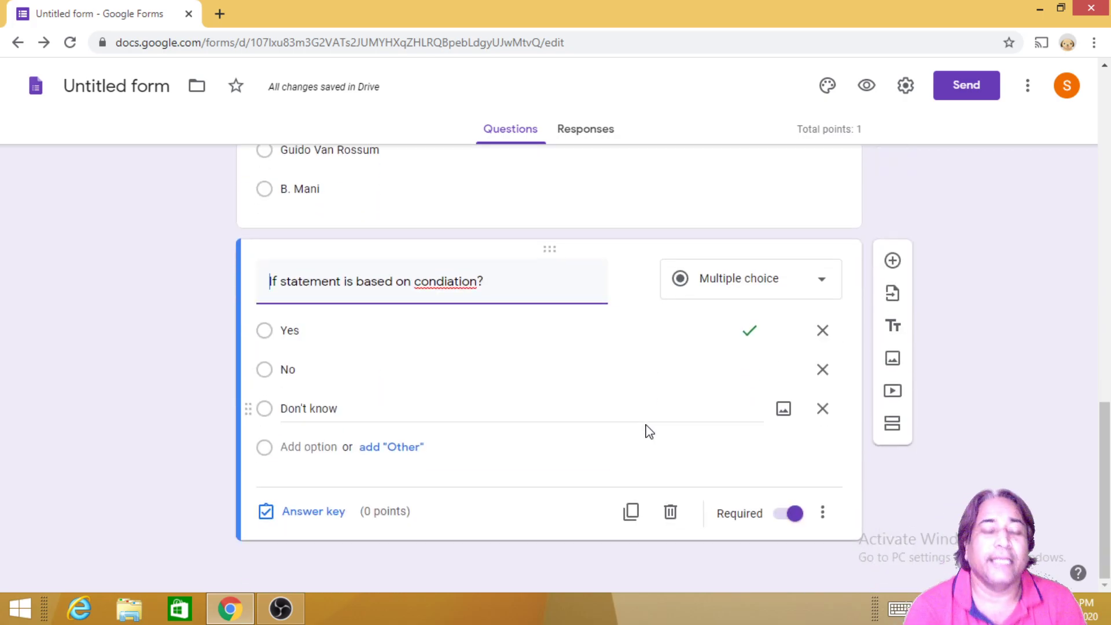
Step: Check the question-type list and leave the condition question as multiple choice
left_click(830, 299)
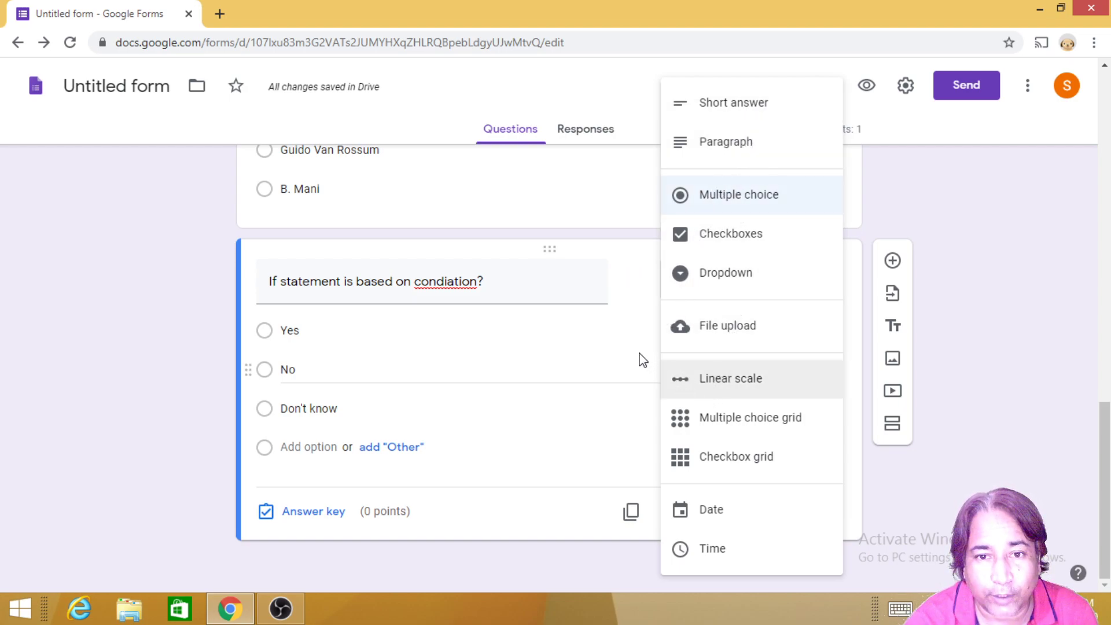
left_click(631, 242)
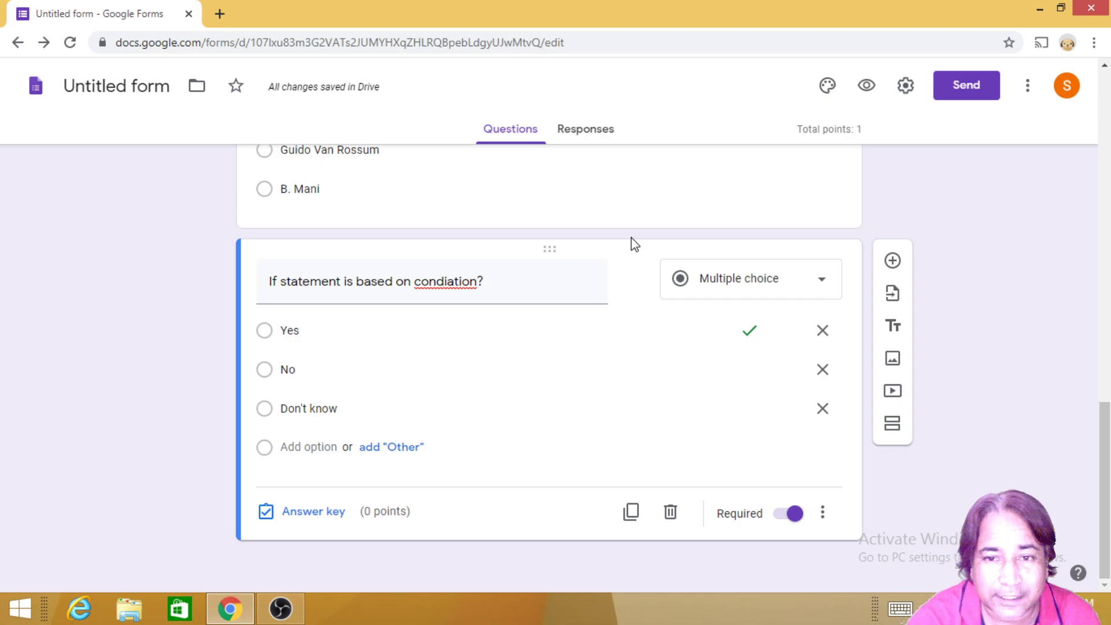
scroll(784, 338, "up", 1)
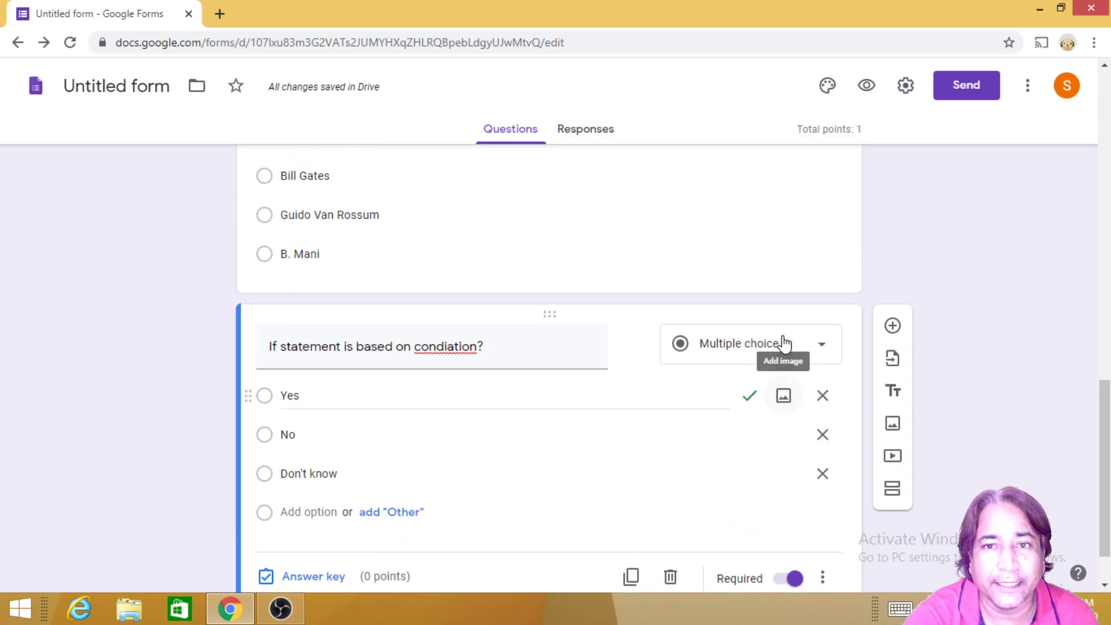
scroll(785, 341, "up", 15)
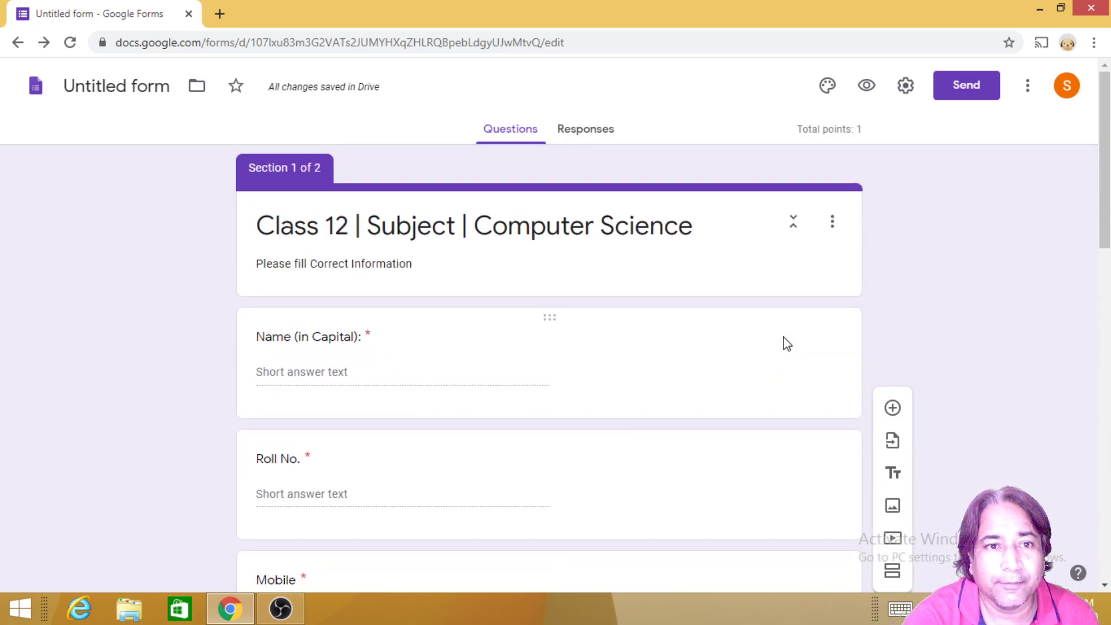
scroll(623, 295, "down", 15)
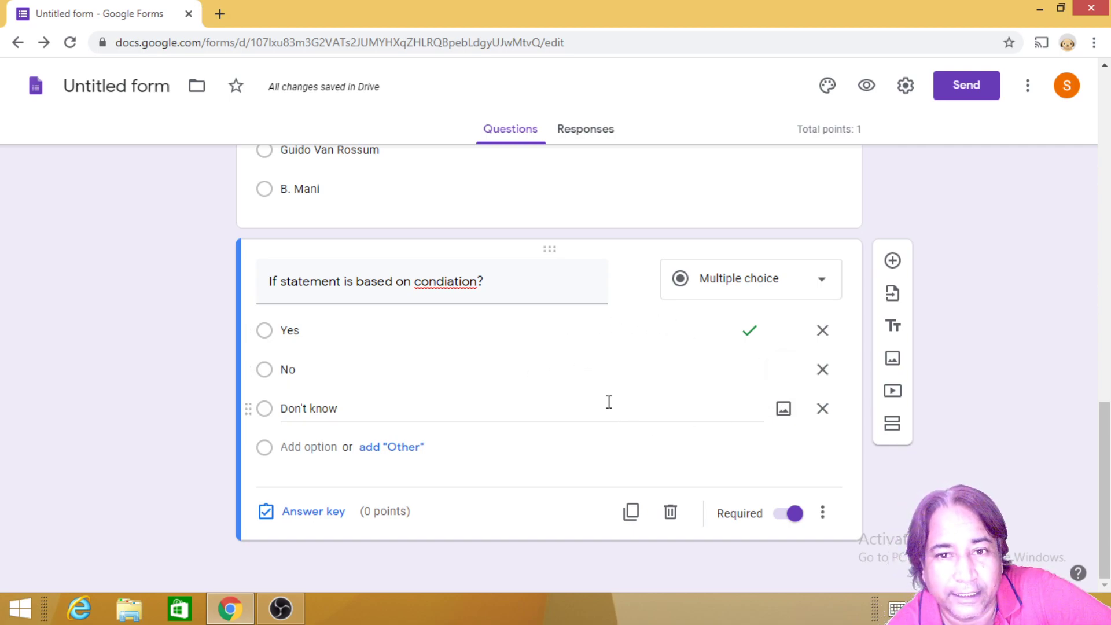
Step: Minimize and restore Chrome, then start a new blank browser tab
left_click(247, 618)
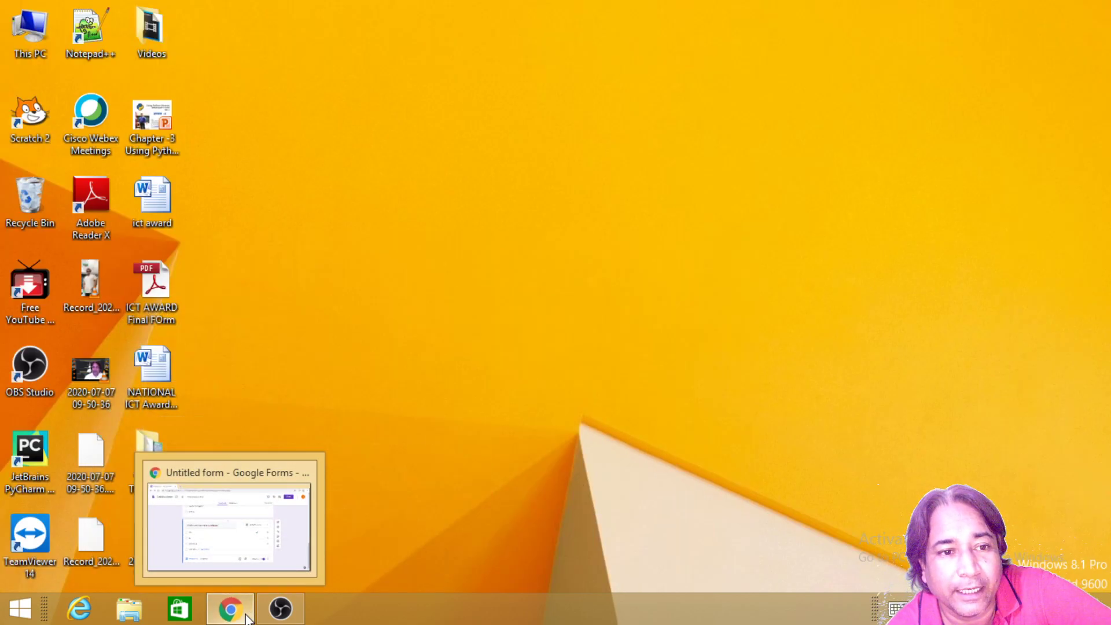
left_click(247, 619)
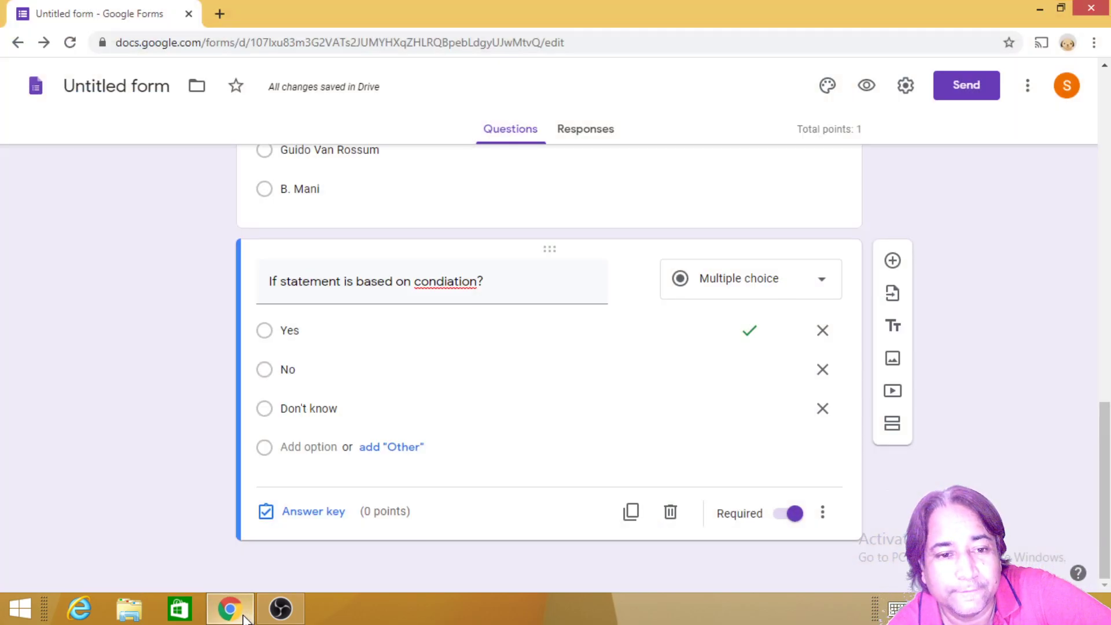
left_click(220, 14)
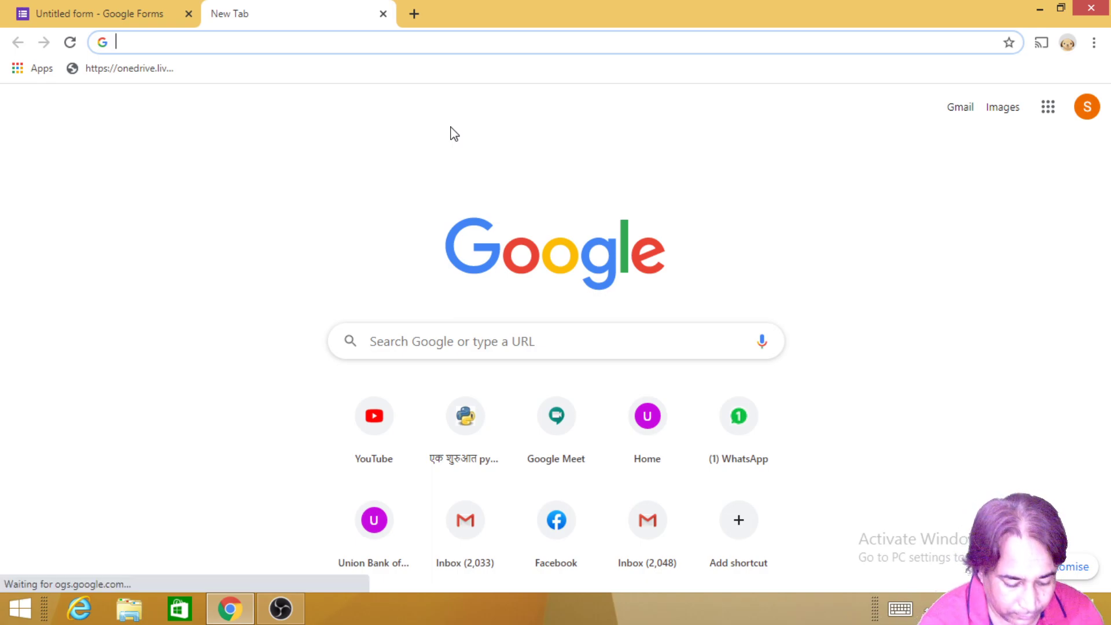
Step: Search Google Images for 'guido van rossum image' and bring up the portrait preview's options
type("guido van rossum")
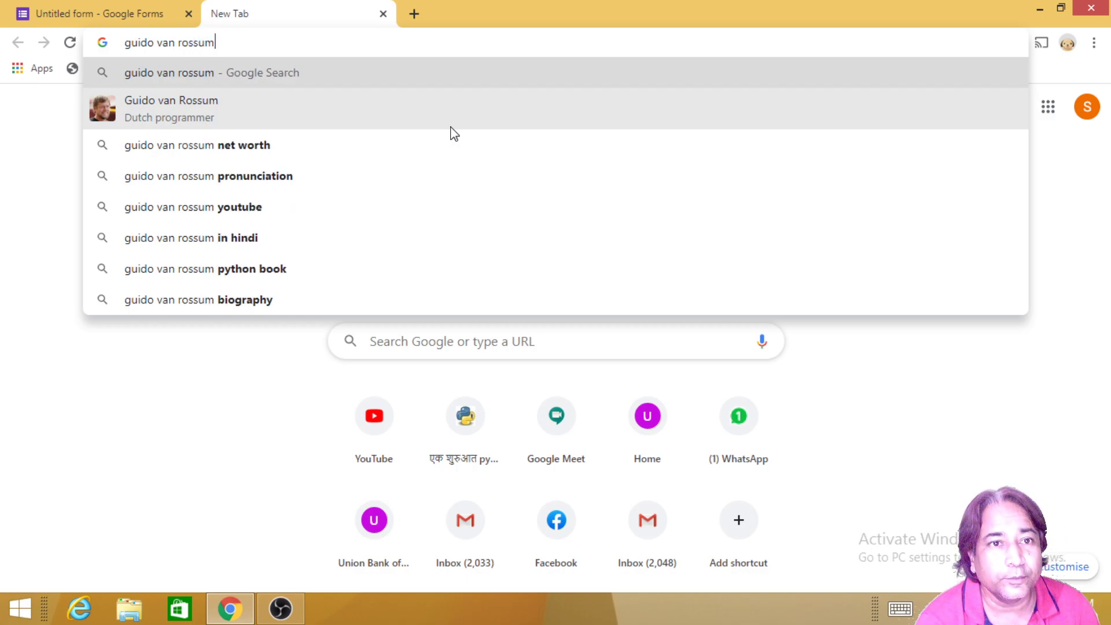
type(" image")
key("Return")
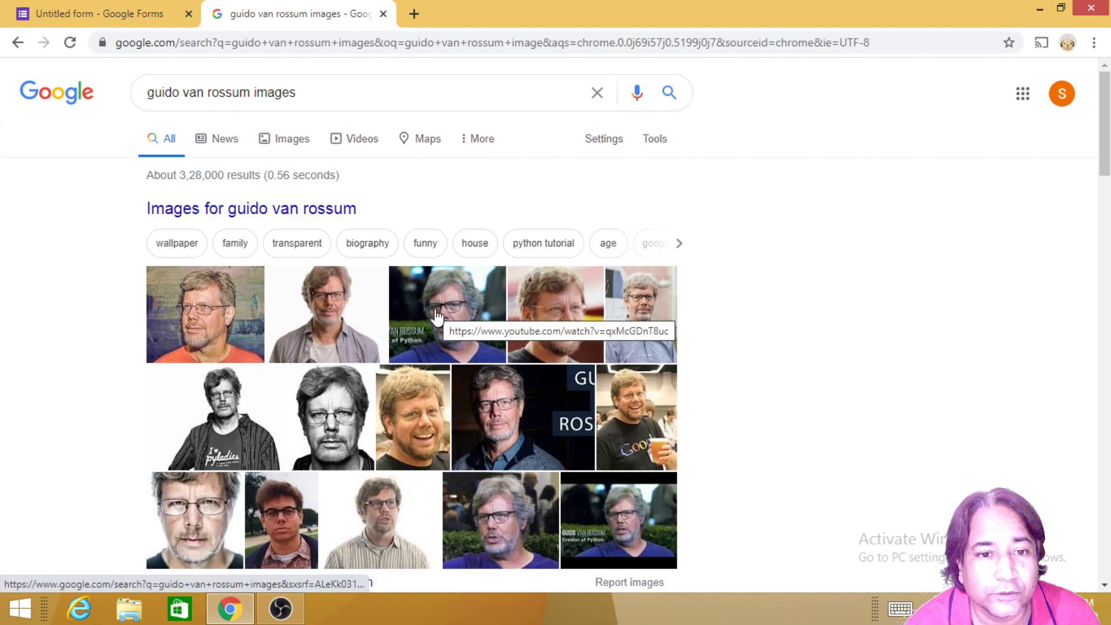
left_click(351, 403)
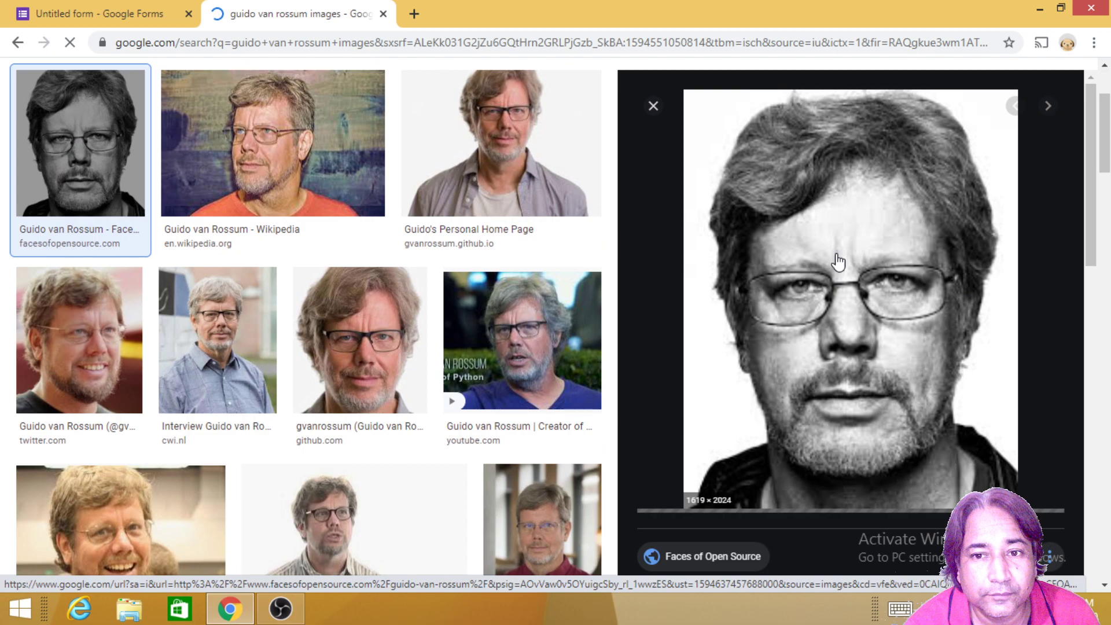
right_click(832, 243)
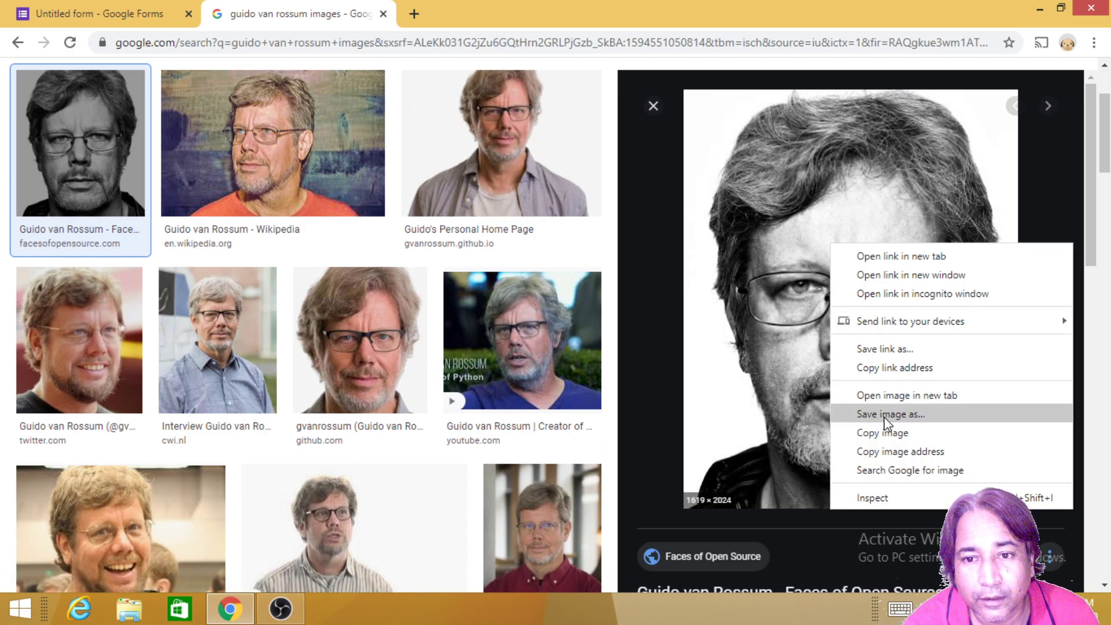
Step: Choose Save image as and create a new Images folder on the Desktop
left_click(885, 416)
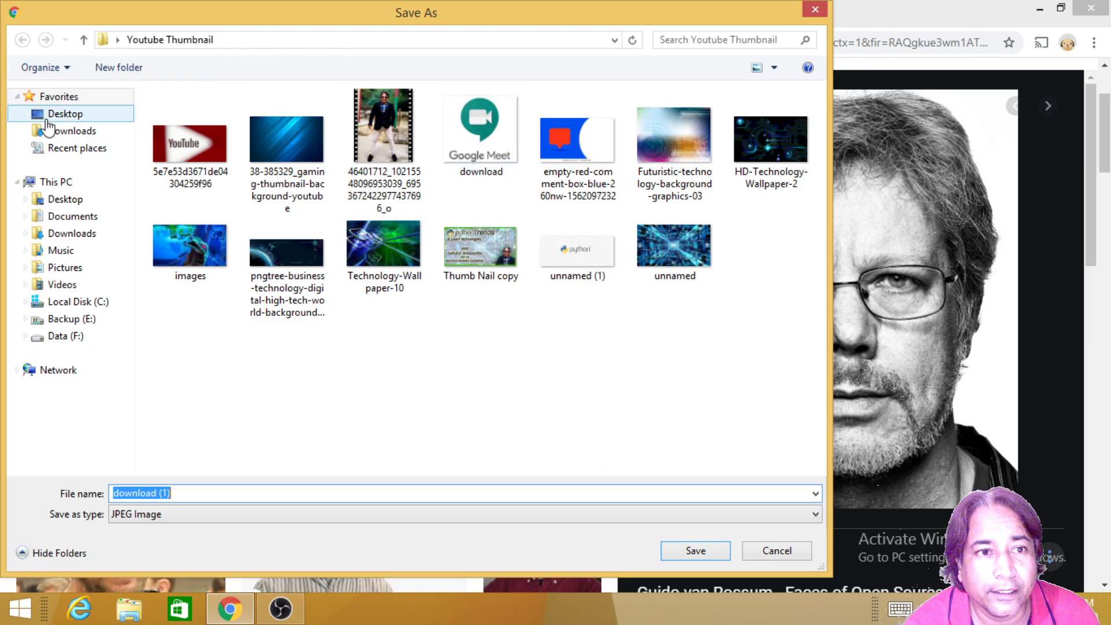
left_click(70, 131)
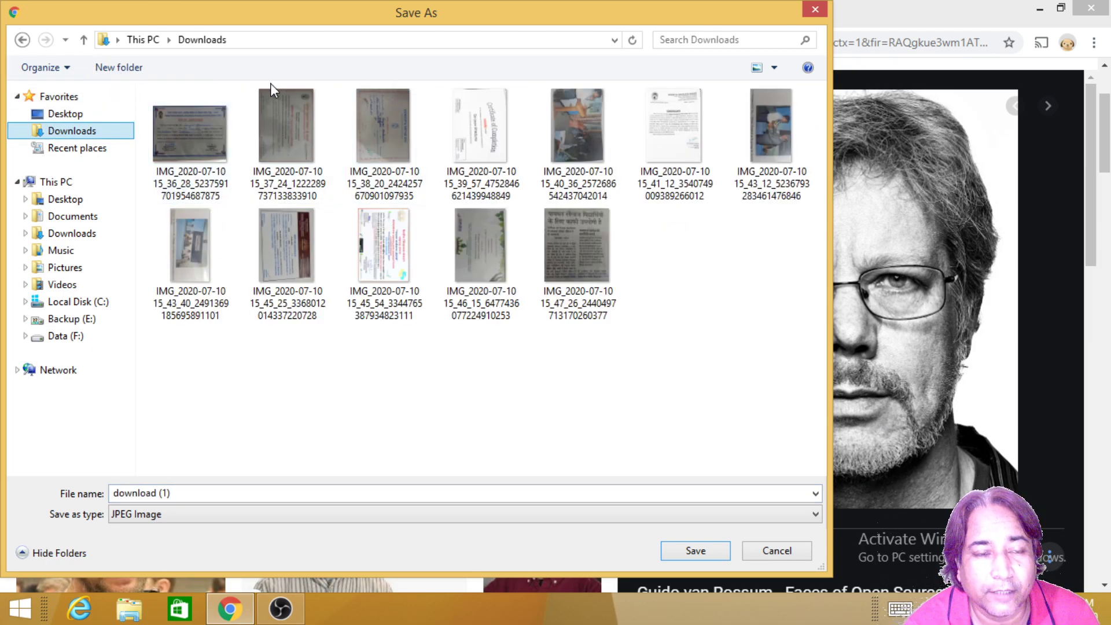
left_click(119, 68)
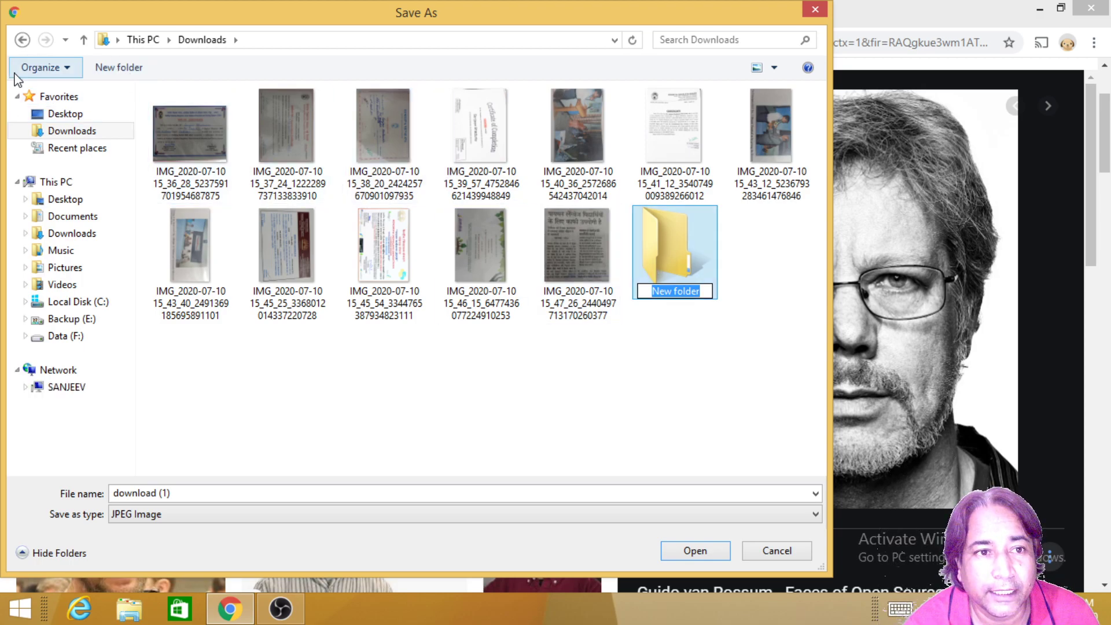
left_click(66, 116)
left_click(127, 68)
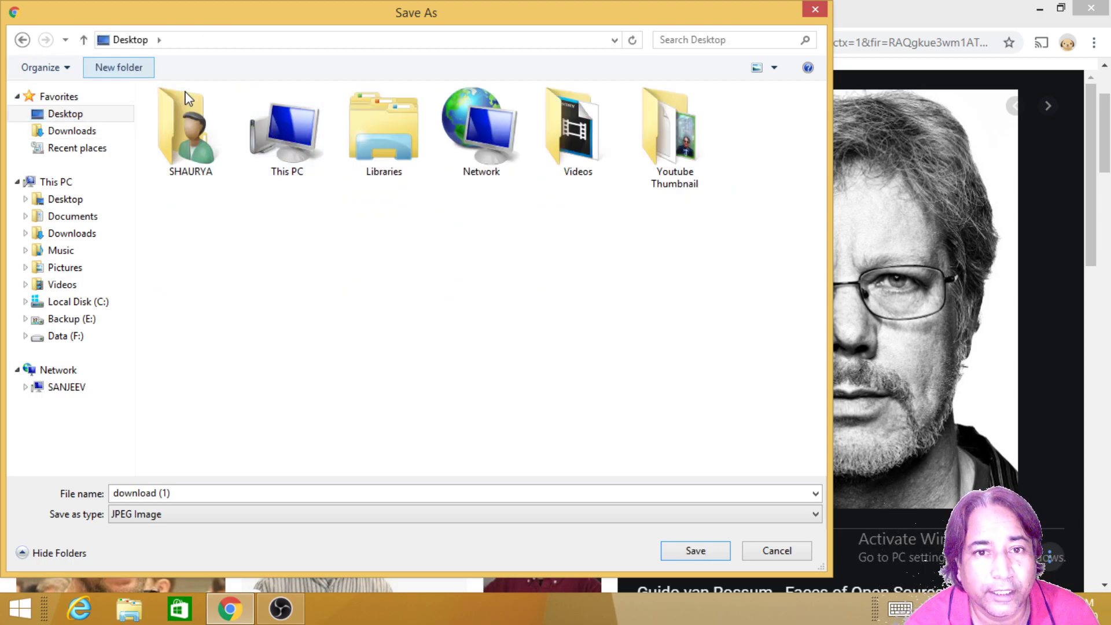
type("Images")
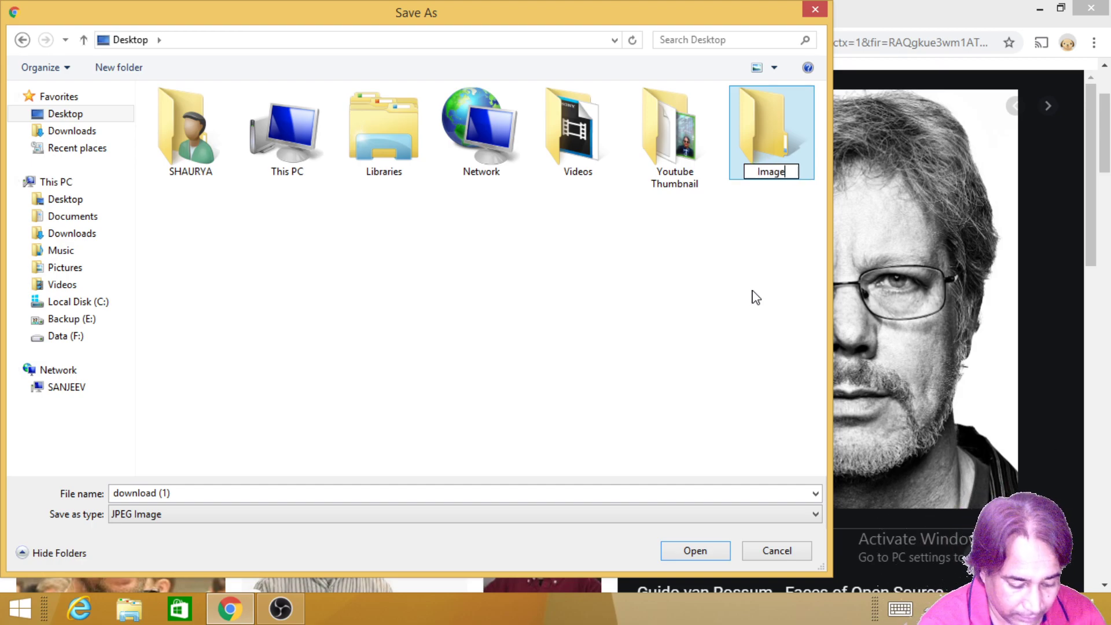
key("Return")
key("Return")
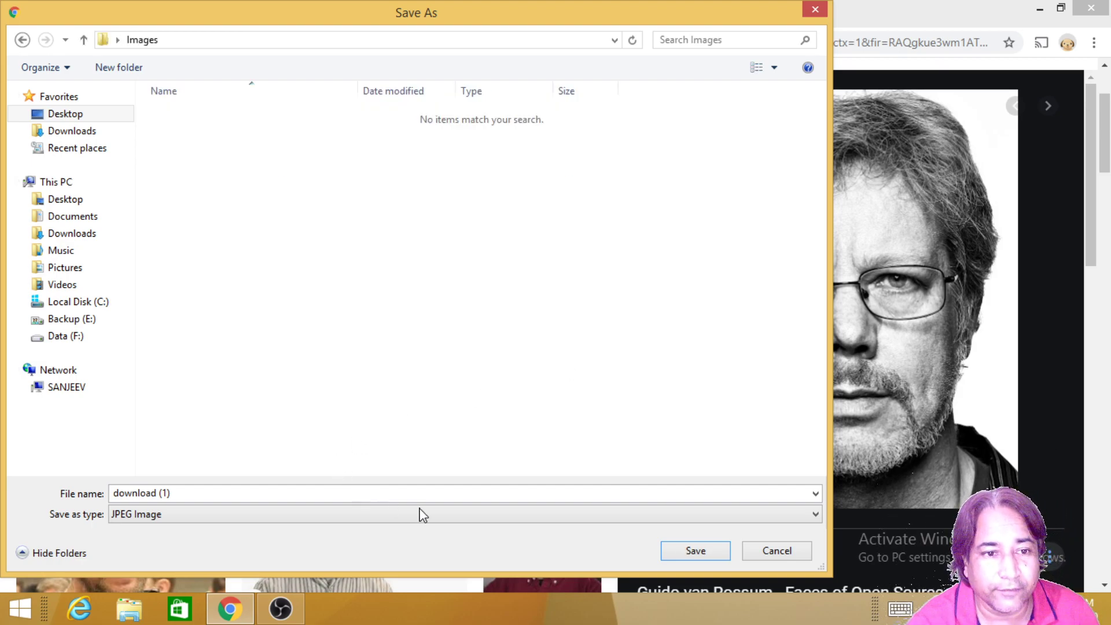
Step: Save the black-and-white portrait as GVR.jpg inside the Images folder
left_click(254, 493)
type("GVR")
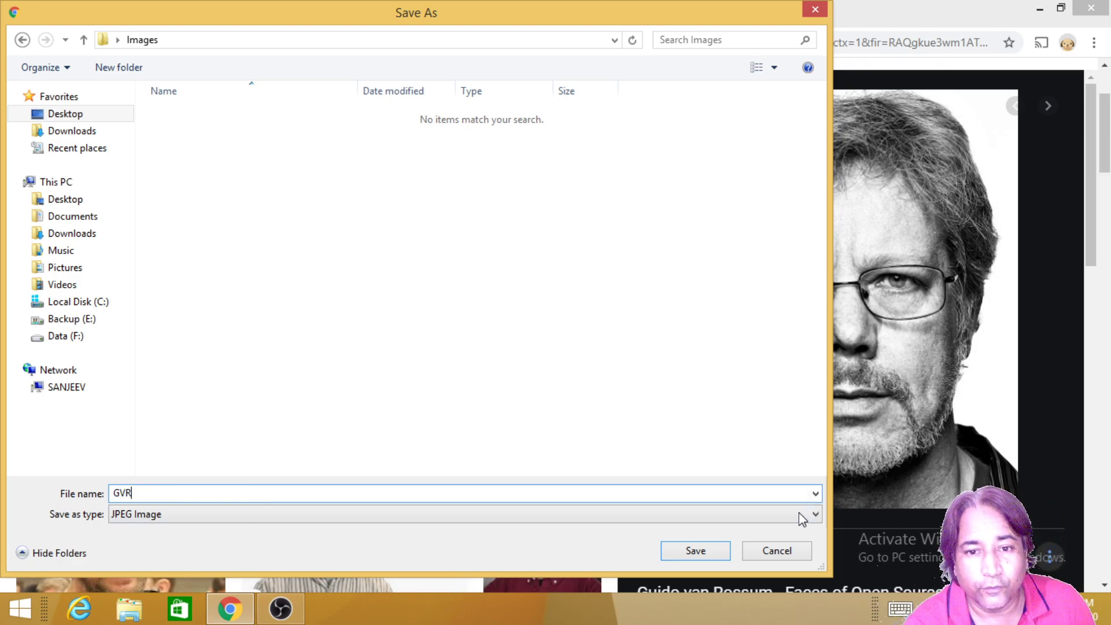
left_click(688, 552)
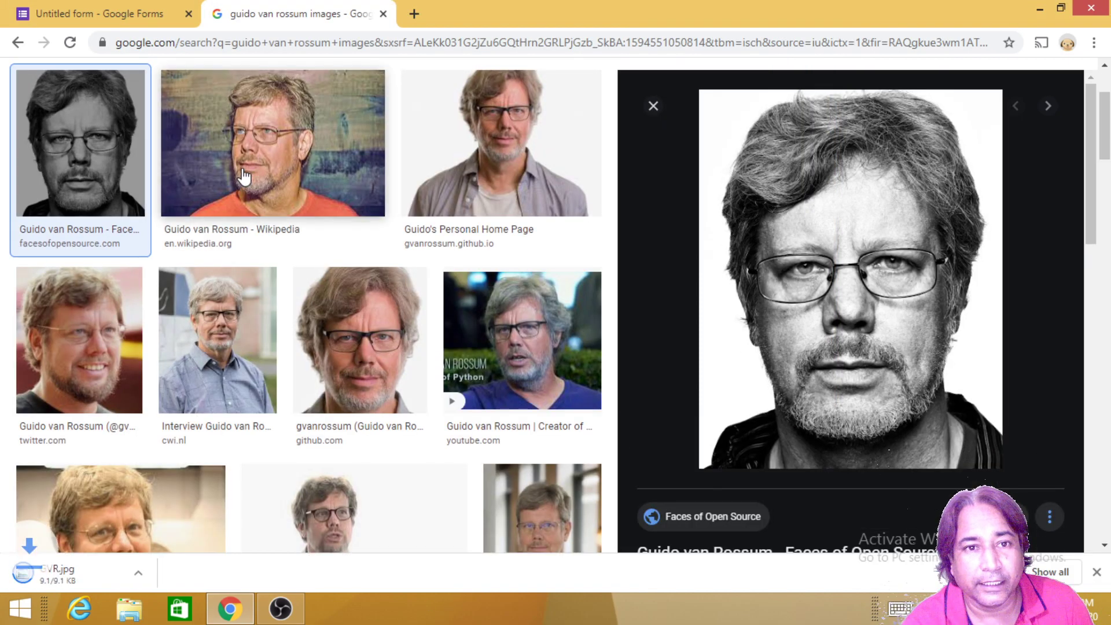
scroll(243, 174, "up", 3)
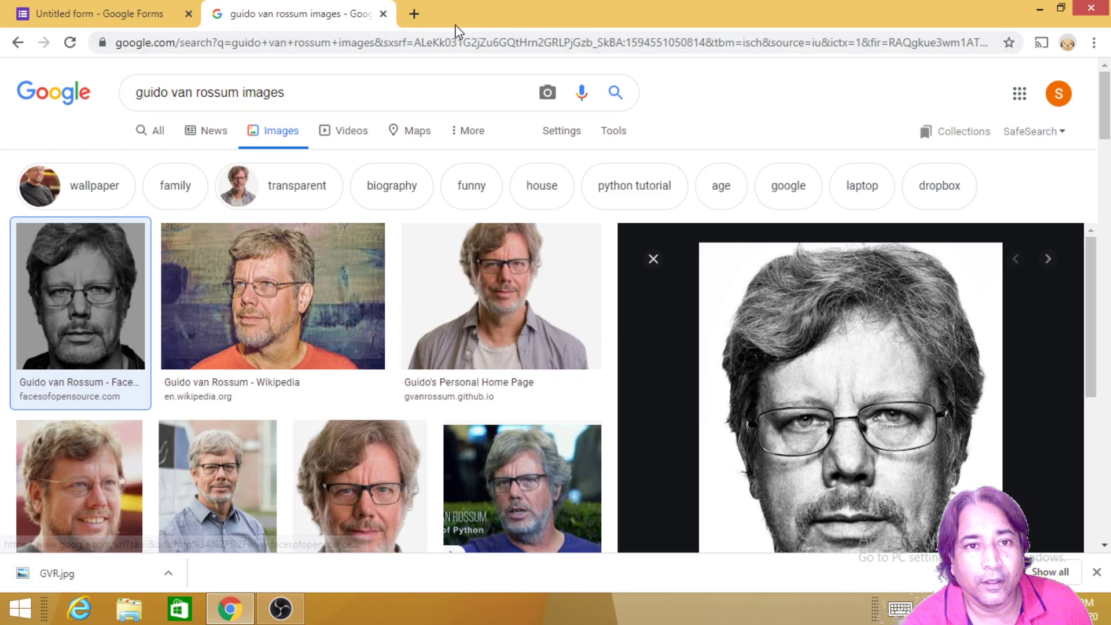
Step: Add a new multiple-choice question titled 'Whose Image is This?' below the condition question
left_click(383, 14)
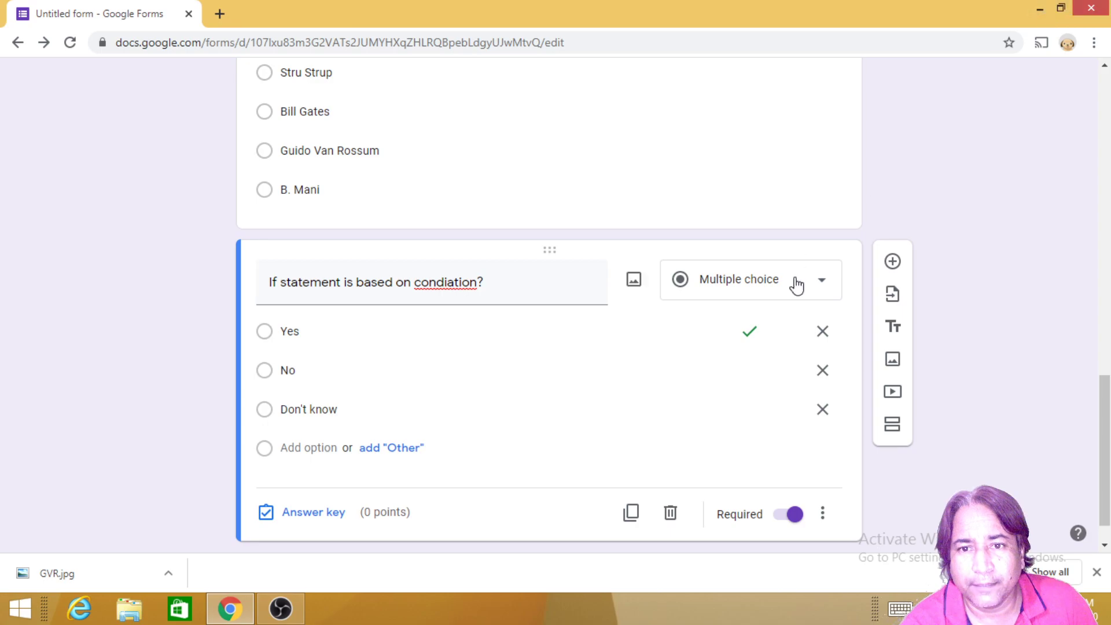
scroll(880, 394, "down", 1)
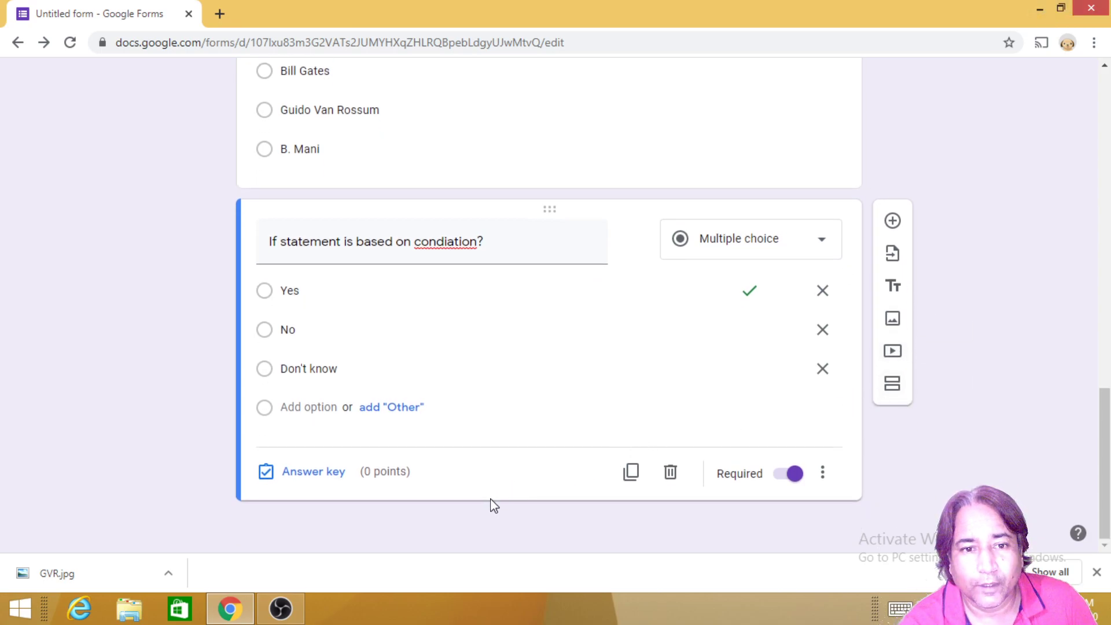
left_click(894, 221)
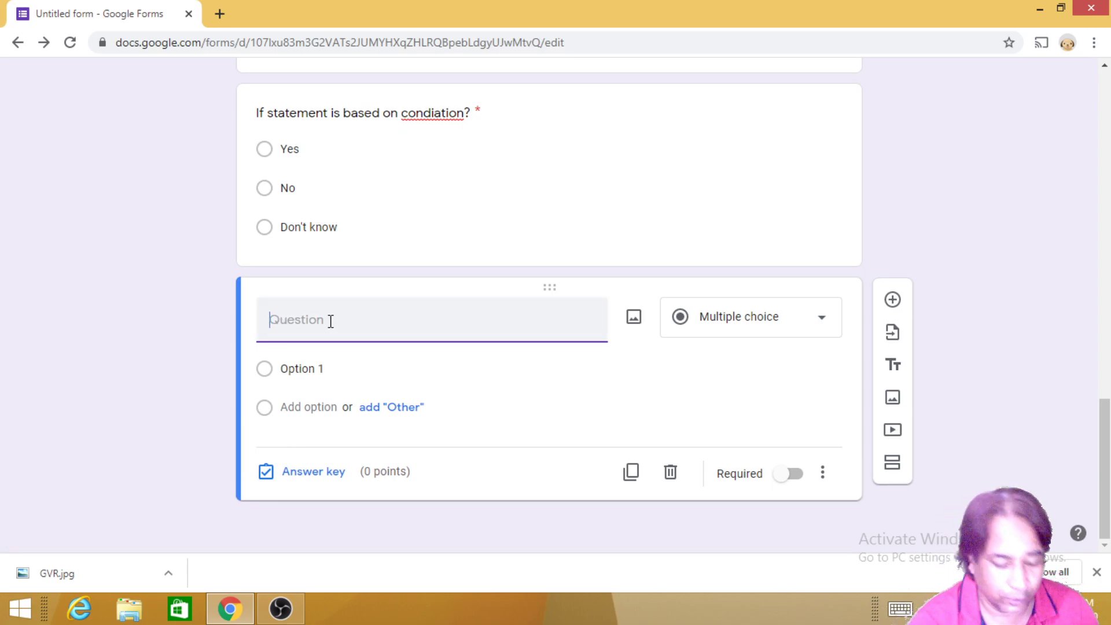
type("Whose Image is This?")
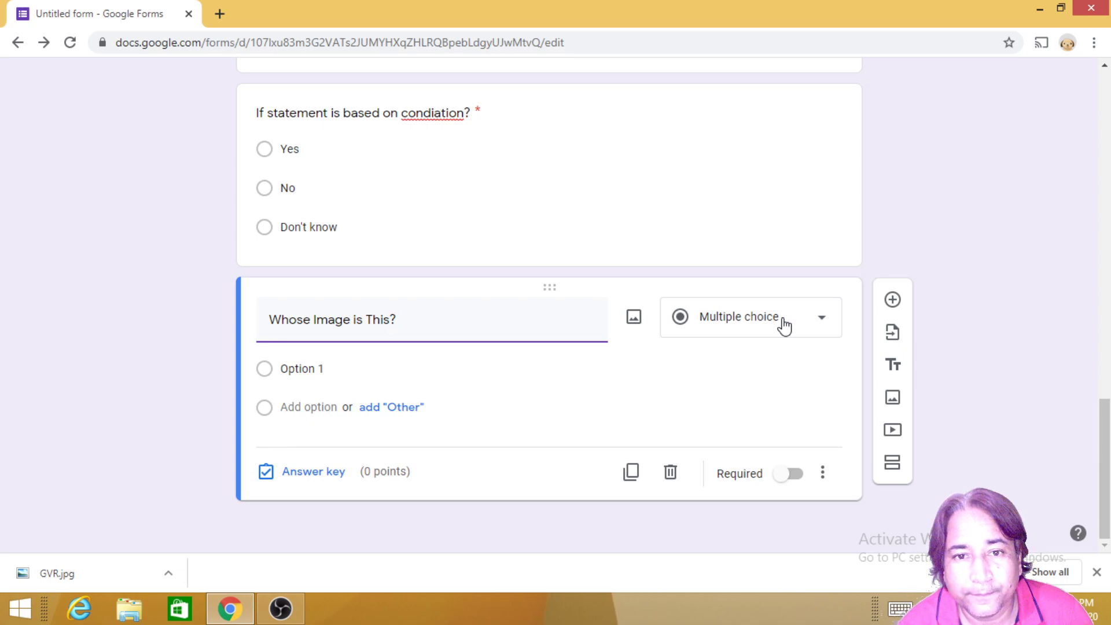
left_click(784, 327)
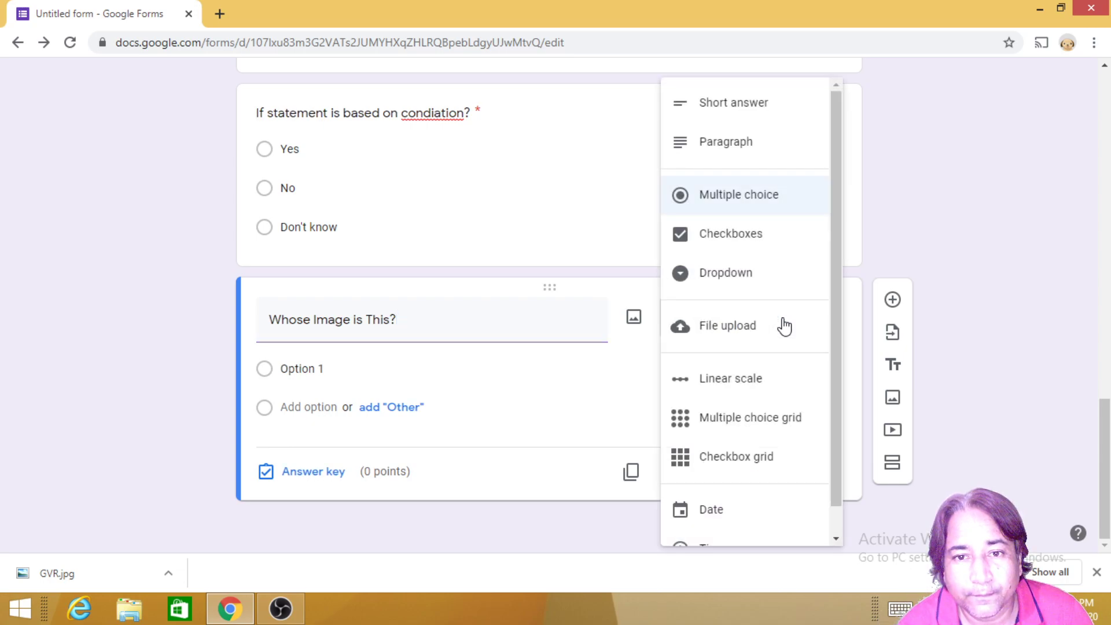
left_click(742, 203)
scroll(356, 415, "up", 4)
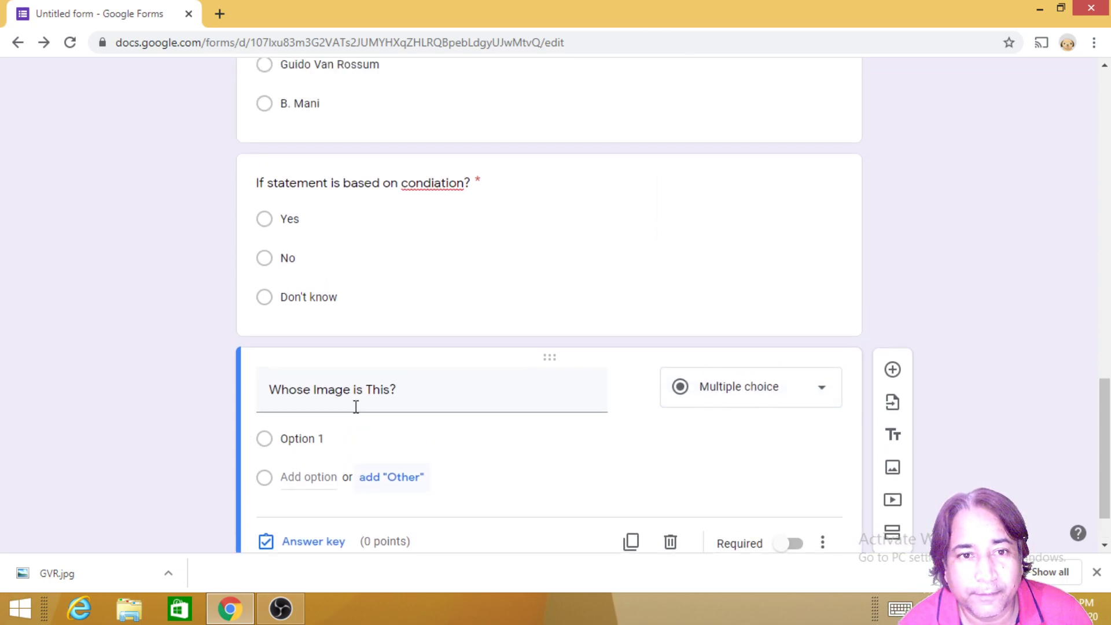
scroll(392, 513, "down", 4)
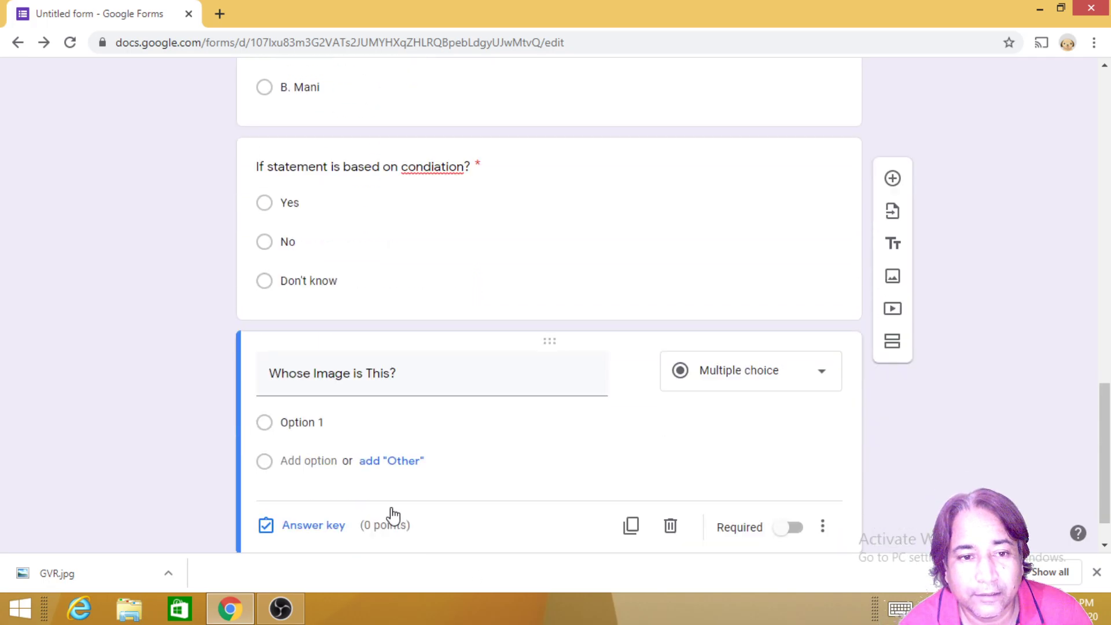
Step: Enter choices Guido Van Rossum, Bill Gates, Sunder Pichai and B. Mani, then begin adding an image
left_click(301, 369)
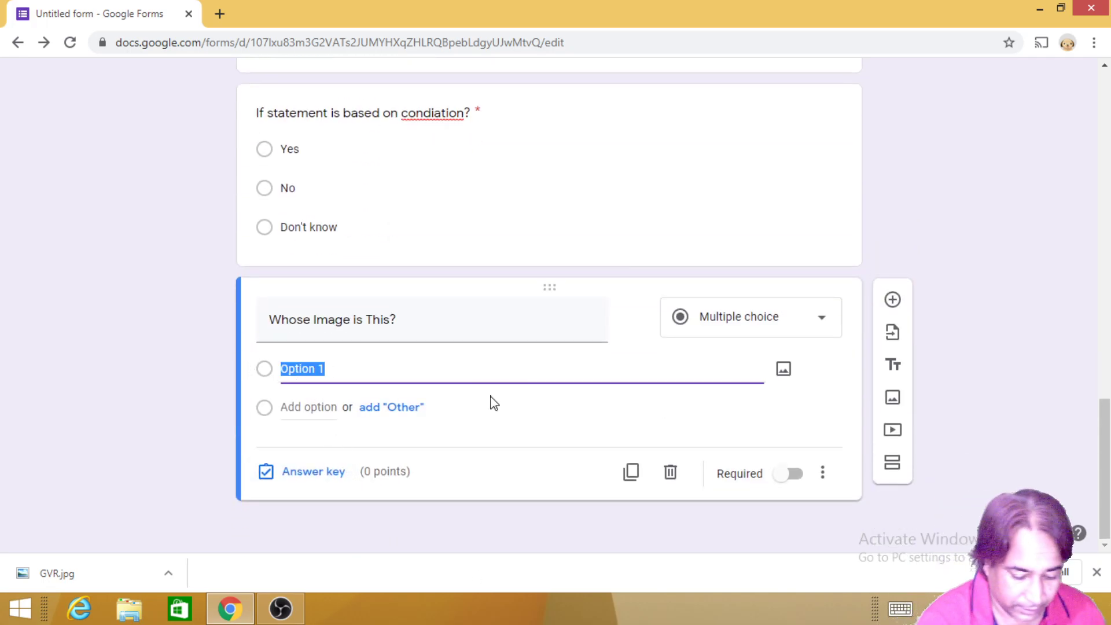
type("Guido Va")
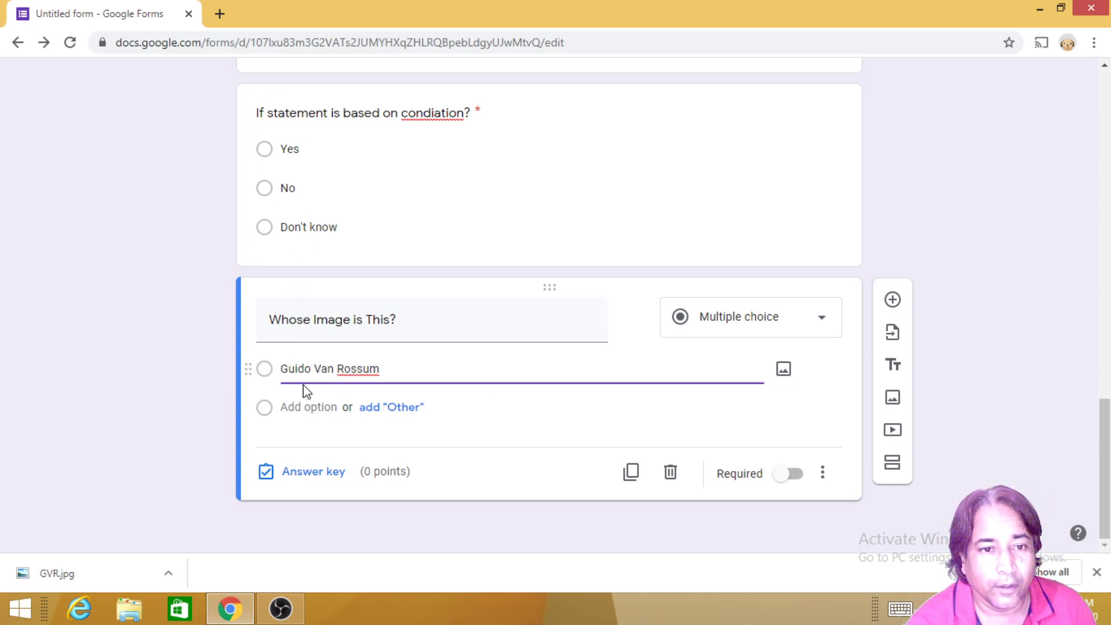
left_click(304, 414)
type("Bill Gates")
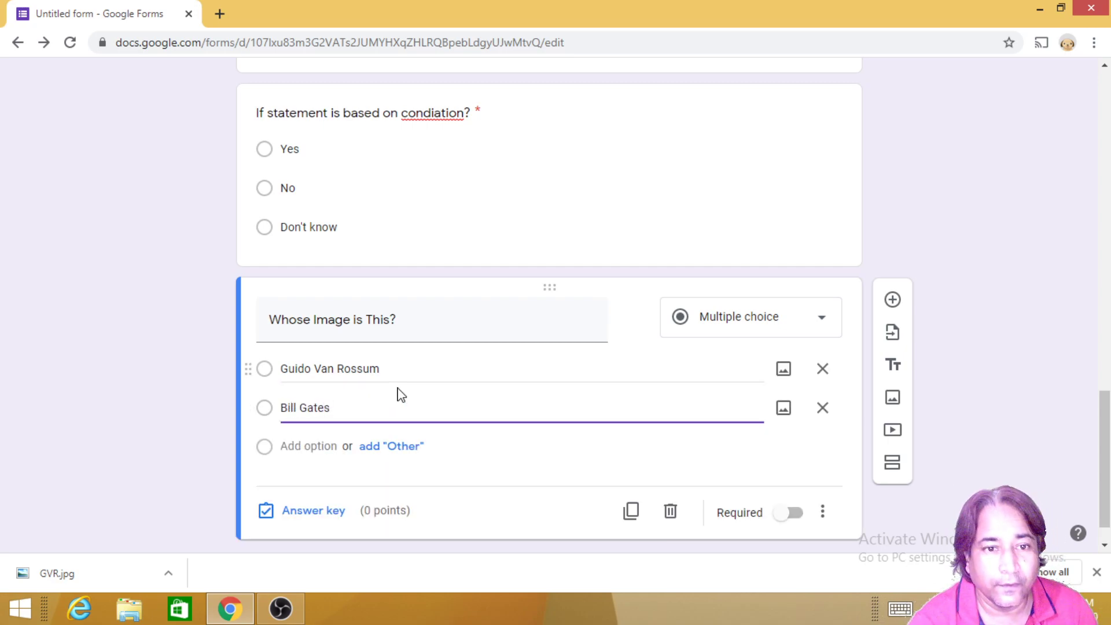
left_click(308, 446)
type("Sunder Pichai")
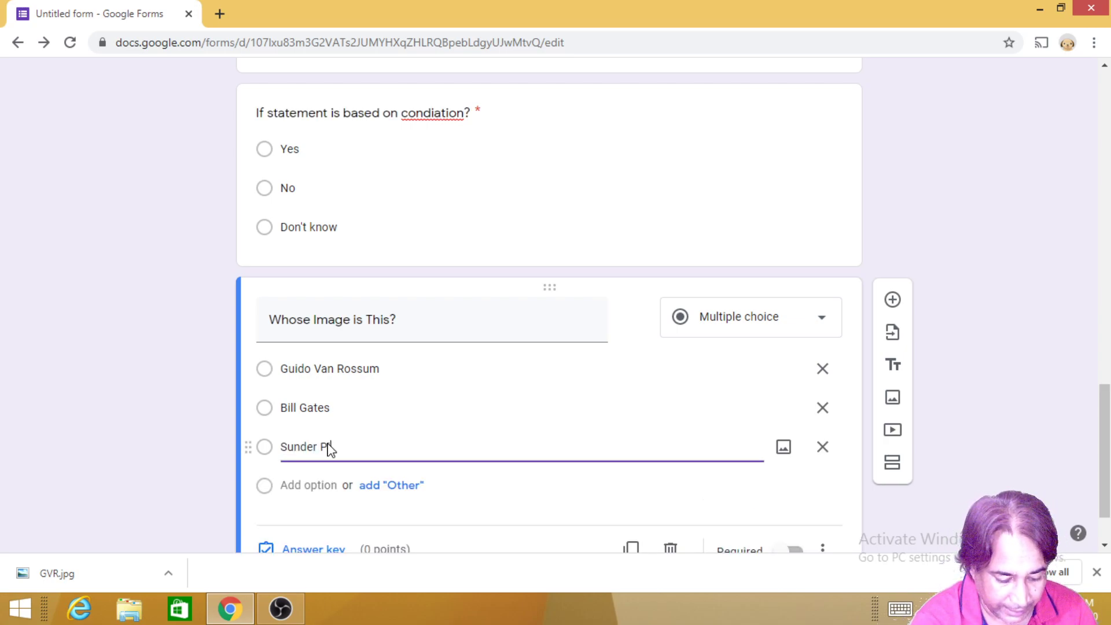
left_click(307, 485)
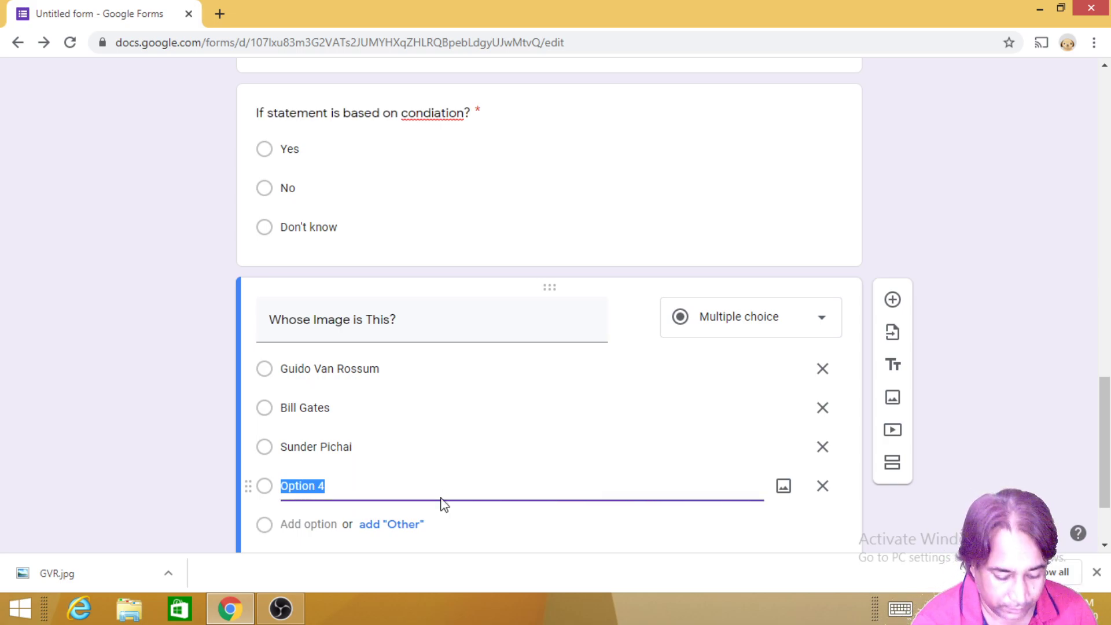
type("B. Mani")
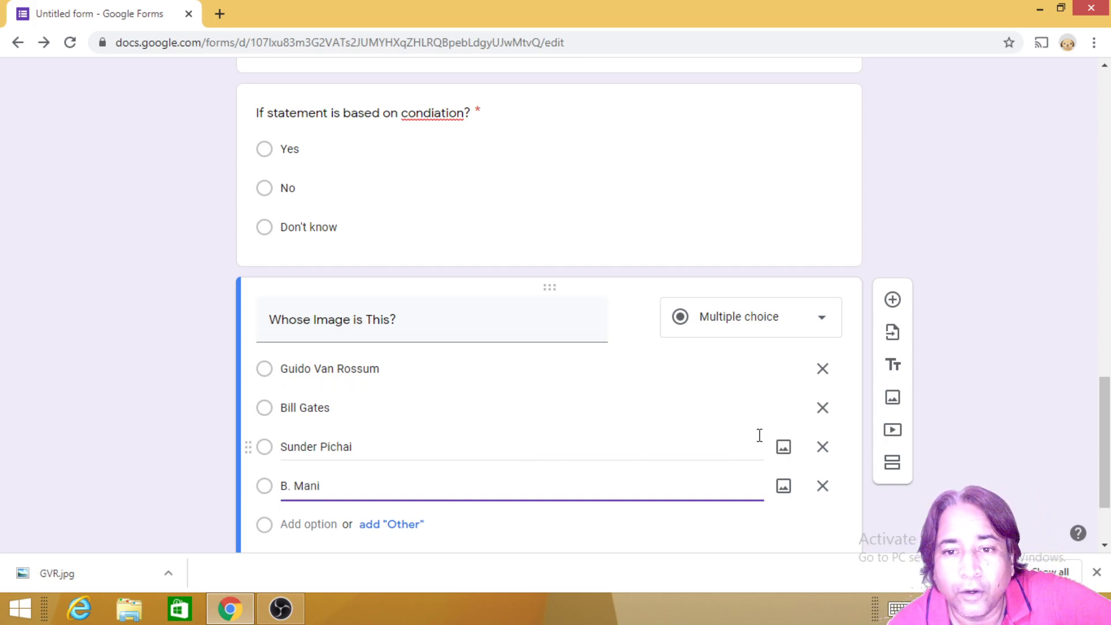
left_click(894, 399)
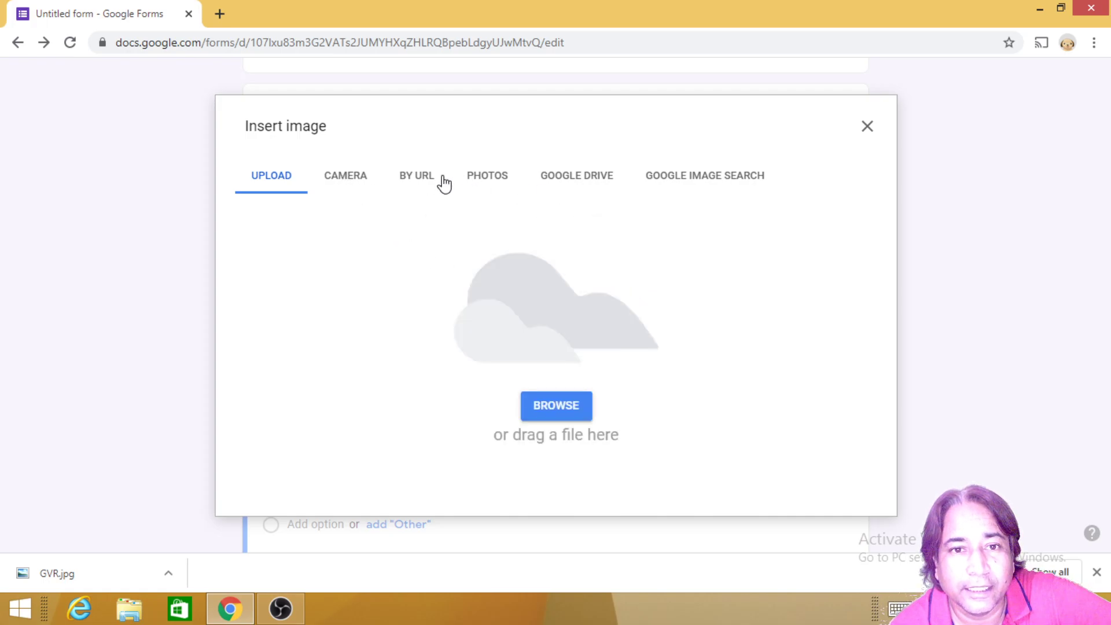
Step: Upload GVR from Desktop > Images as a separate image item
left_click(547, 412)
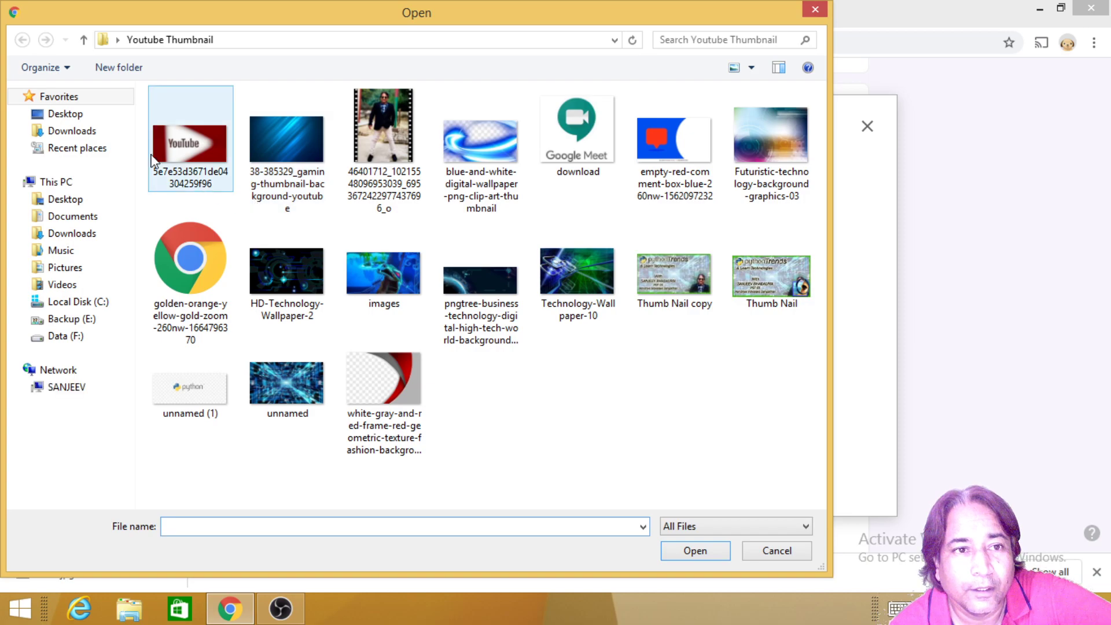
left_click(65, 114)
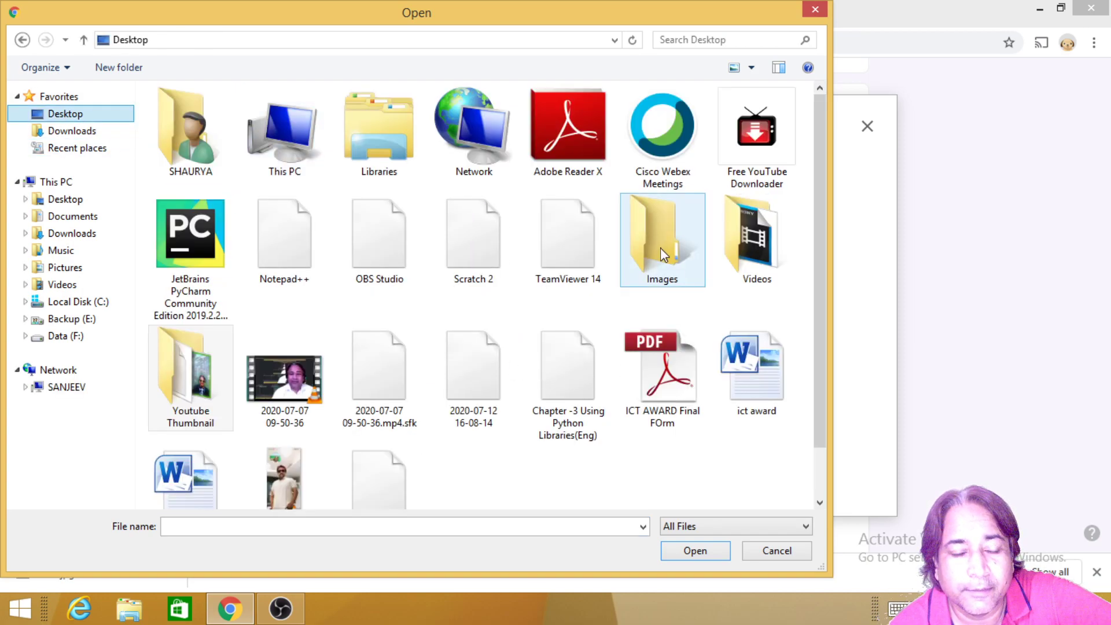
double_click(661, 243)
double_click(200, 126)
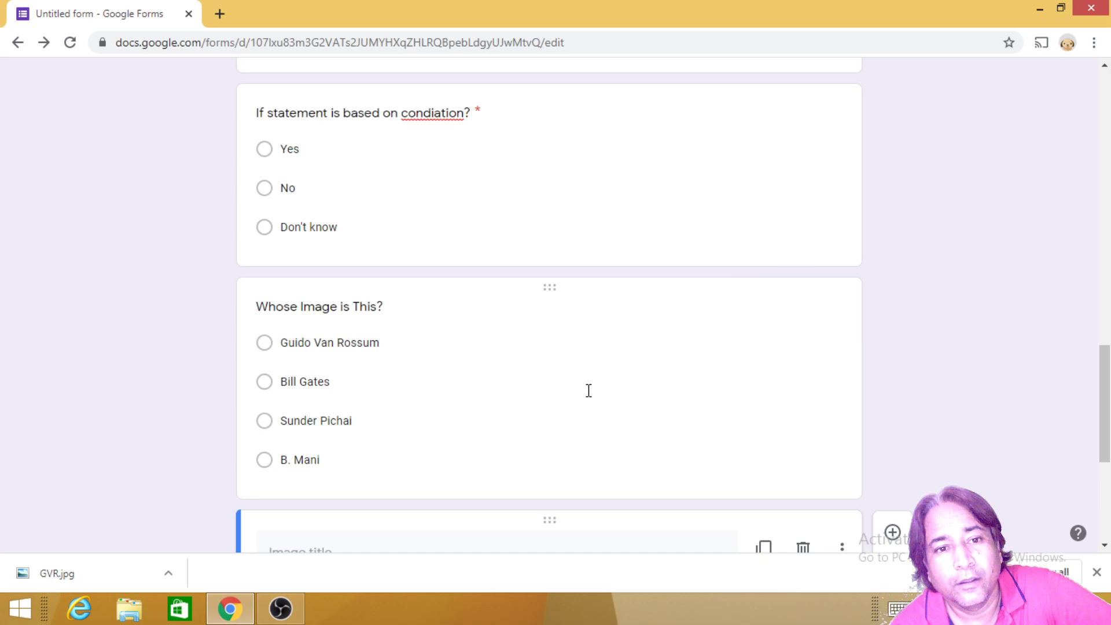
scroll(589, 399, "down", 4)
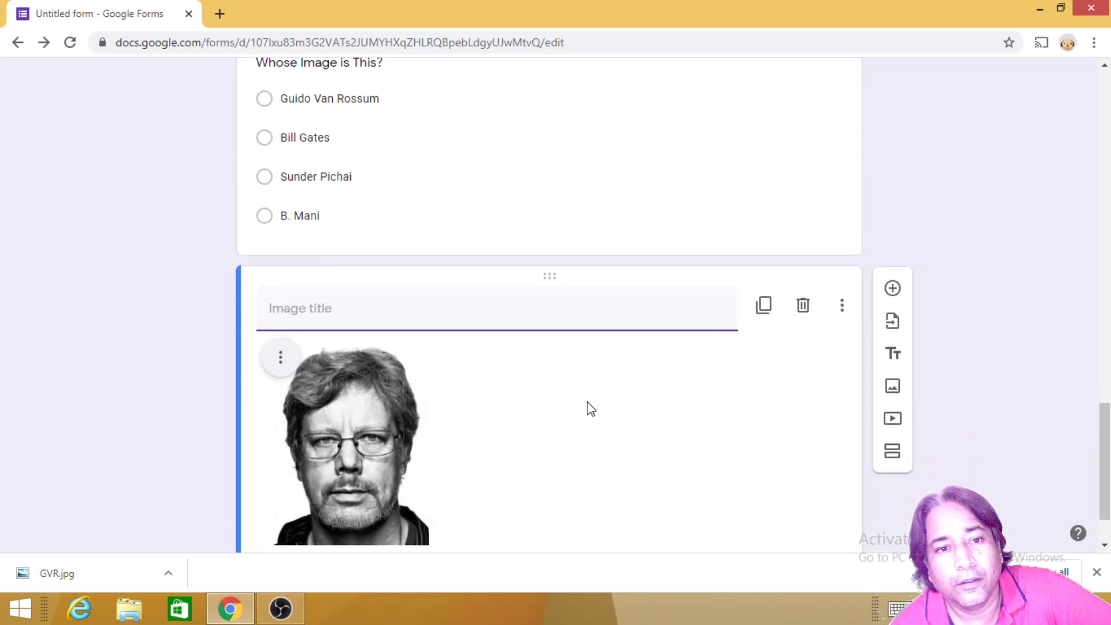
scroll(588, 407, "up", 2)
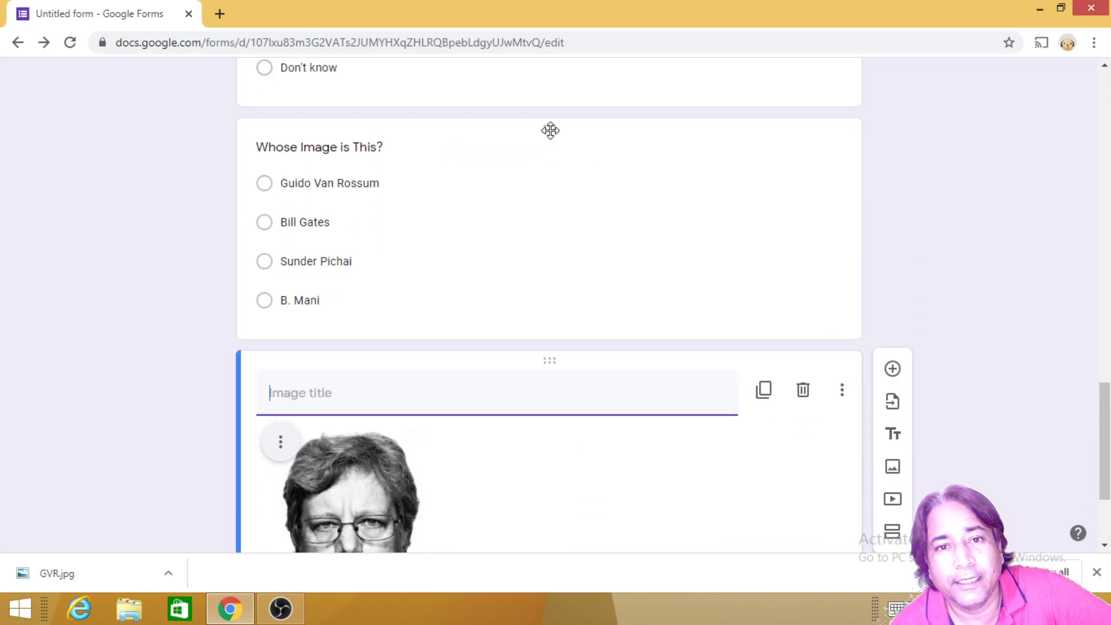
Step: Select the 'Whose Image is This?' question and check its three-dot settings menu
left_click(547, 132)
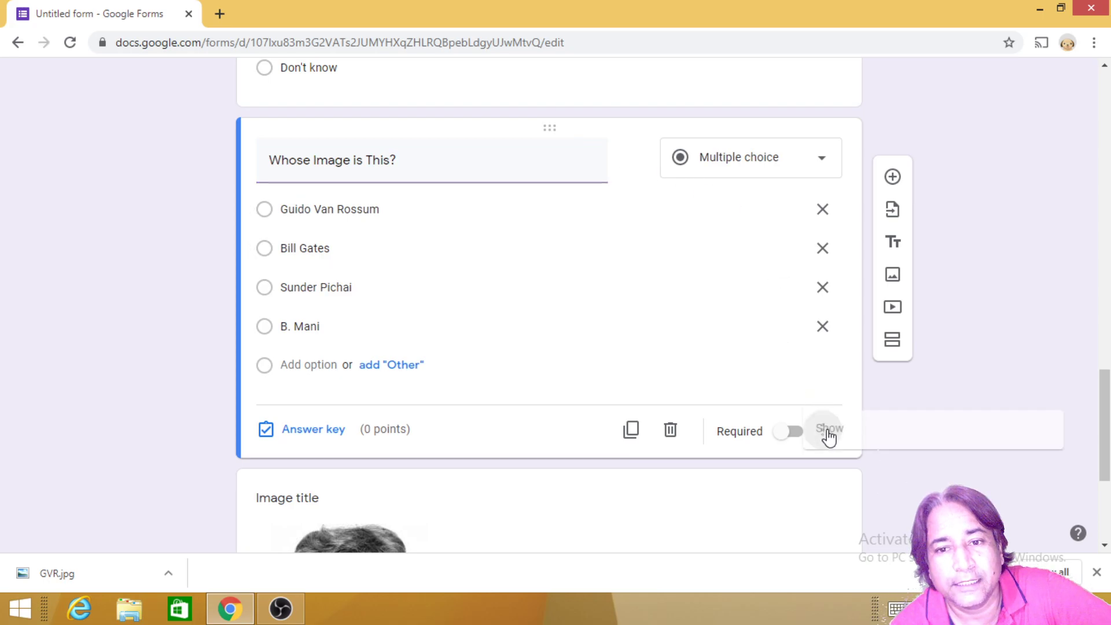
left_click(829, 438)
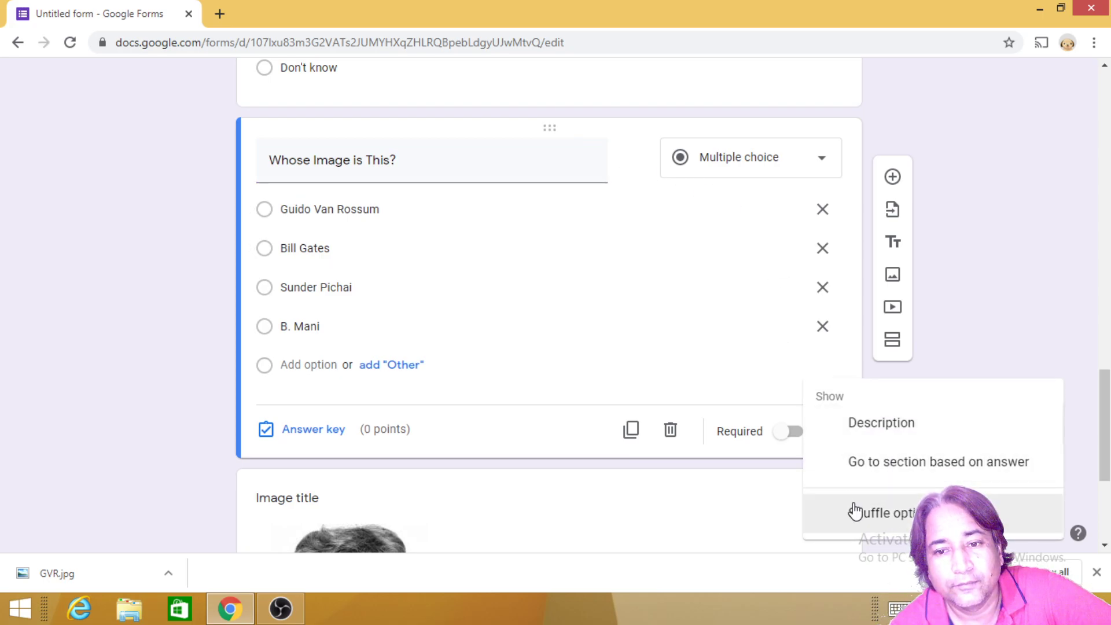
scroll(735, 400, "up", 4)
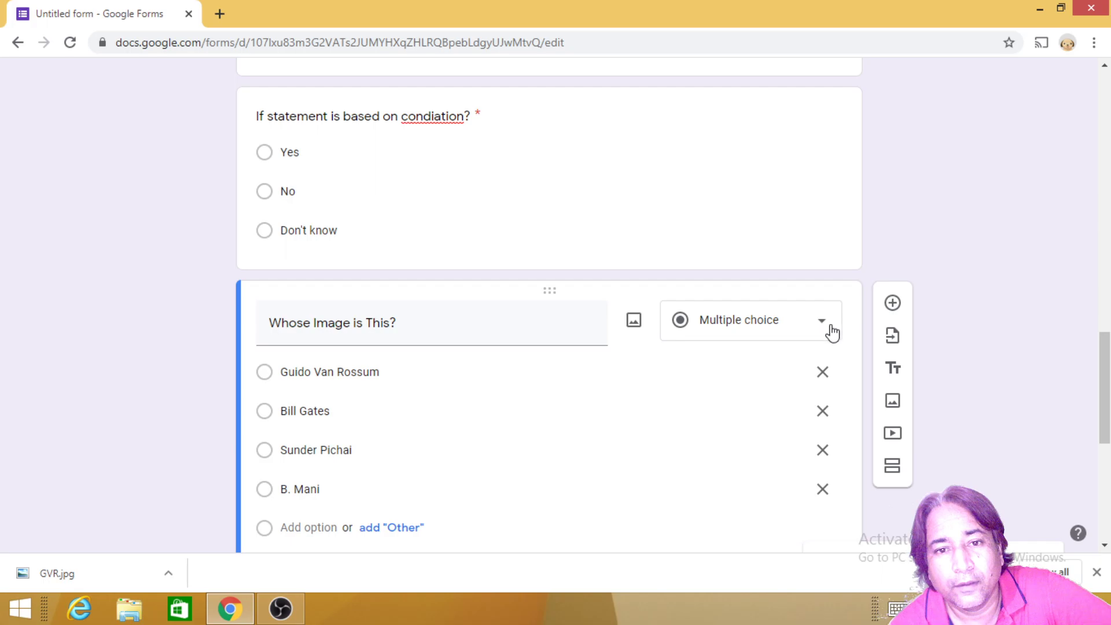
scroll(376, 339, "down", 4)
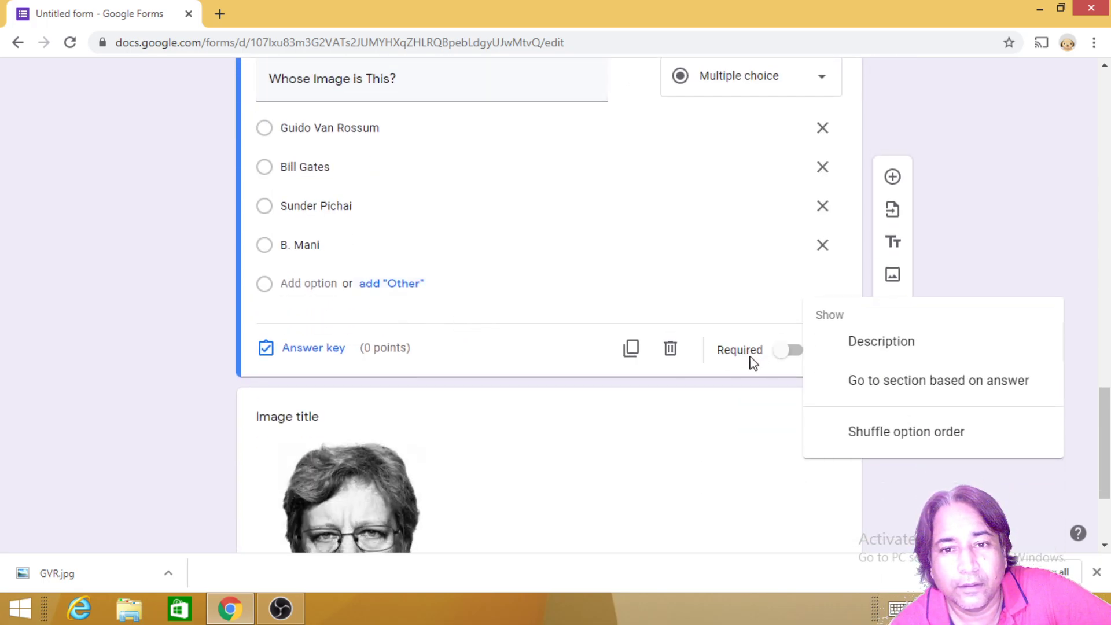
scroll(590, 290, "up", 2)
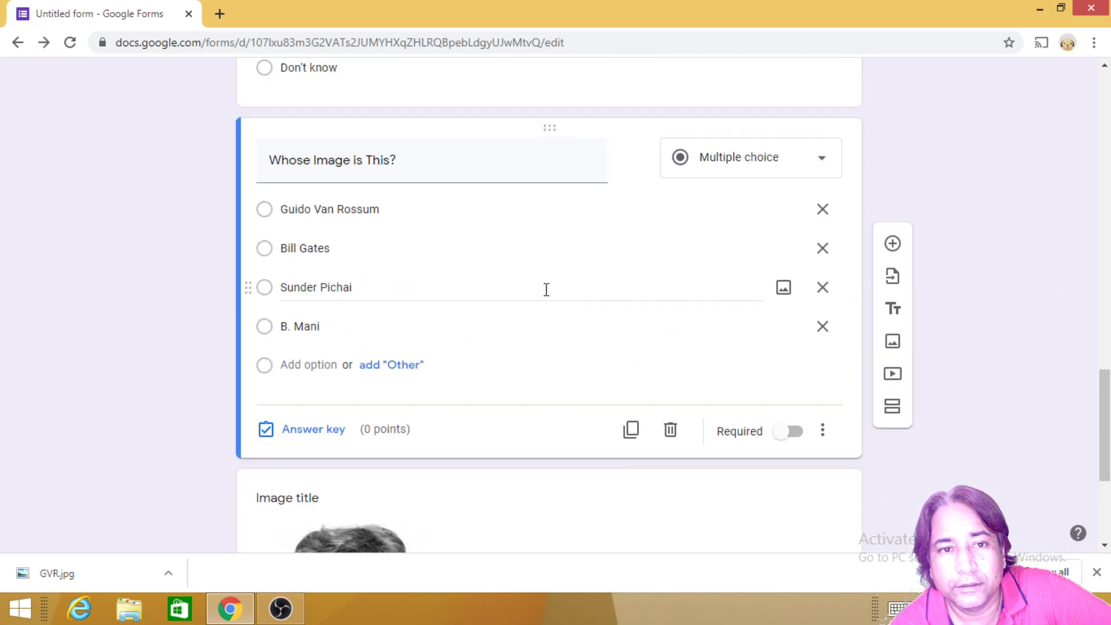
Step: Attach the GVR.jpg portrait directly to the 'Whose Image is This?' question
left_click(634, 160)
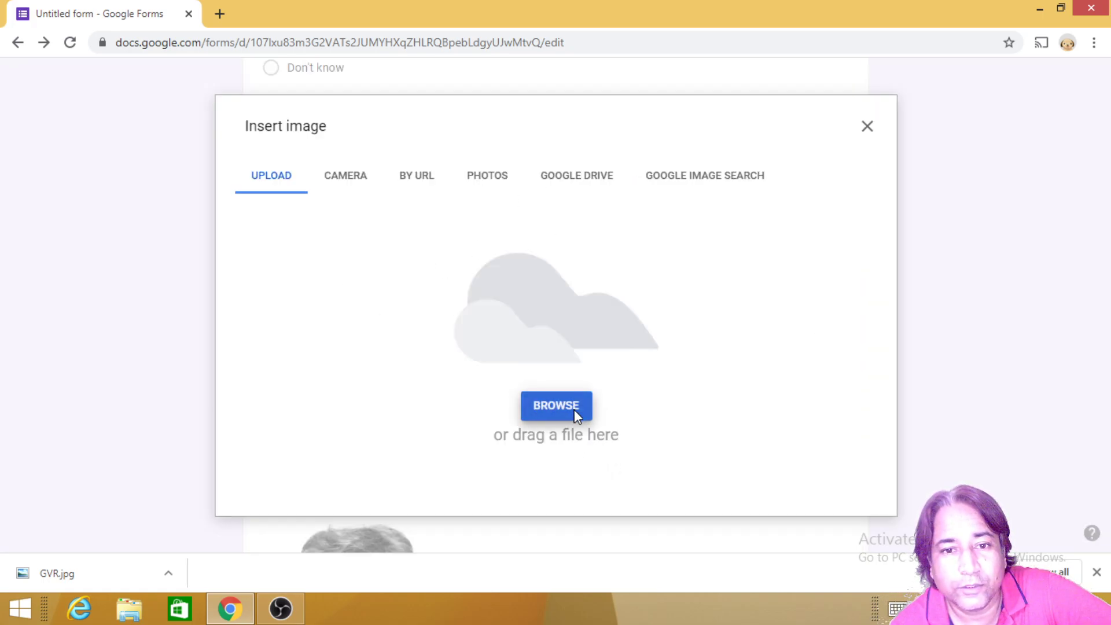
left_click(574, 409)
double_click(218, 138)
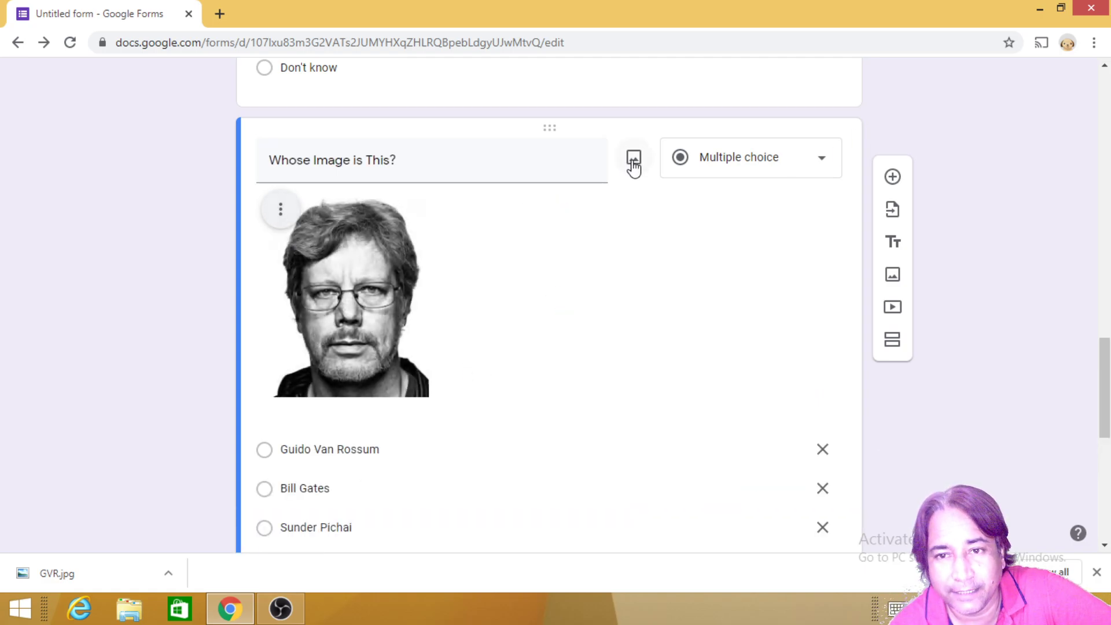
scroll(831, 378, "down", 2)
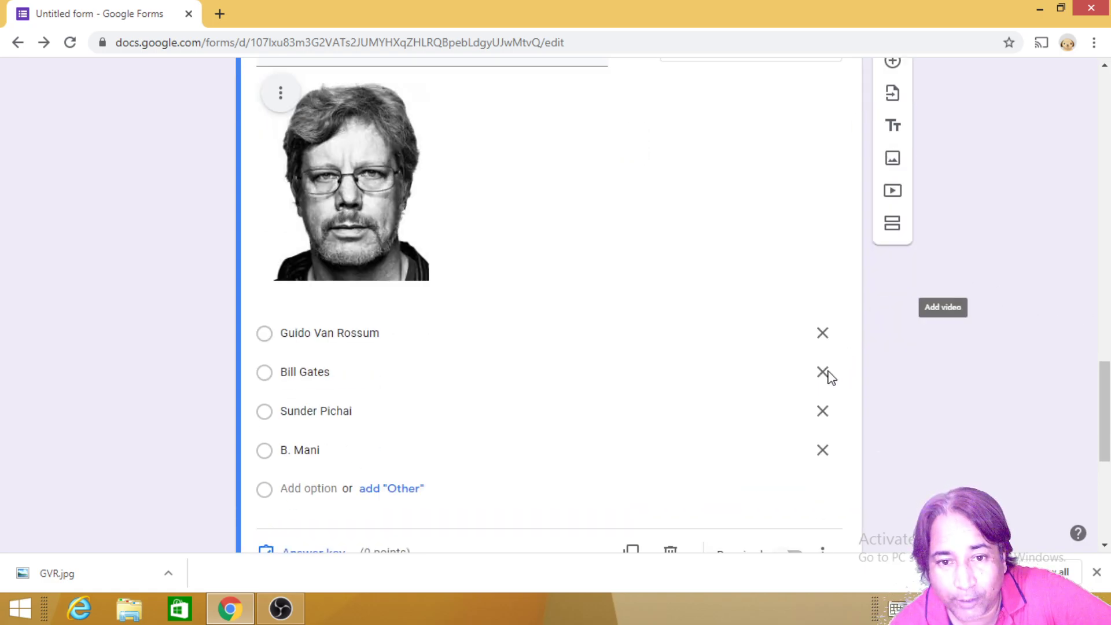
scroll(831, 377, "down", 5)
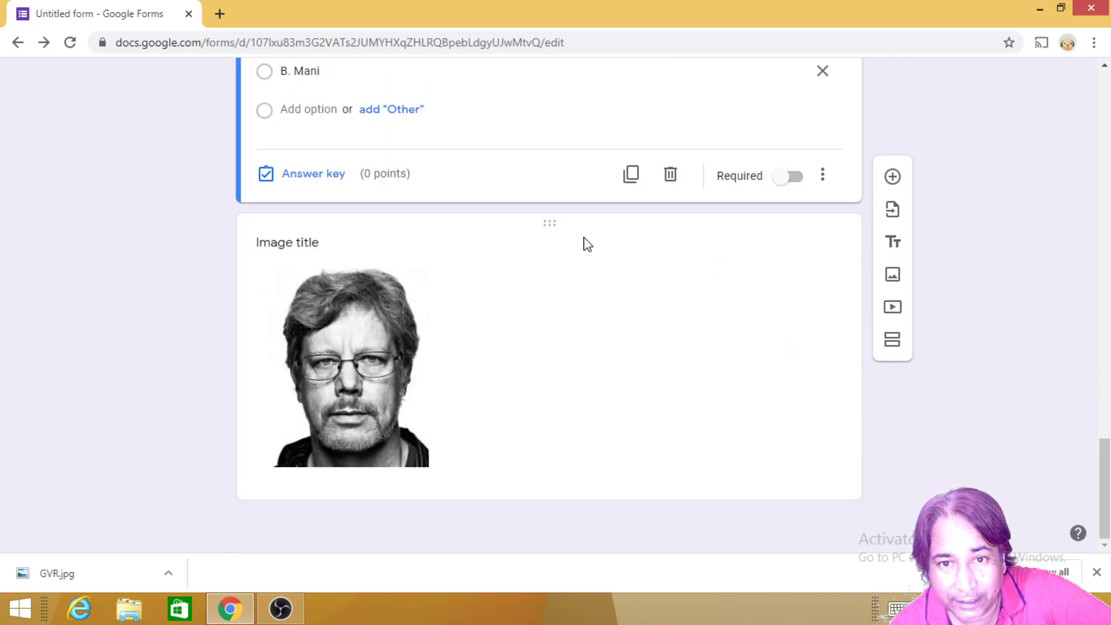
Step: Delete the standalone GVR image item below the question
left_click(546, 224)
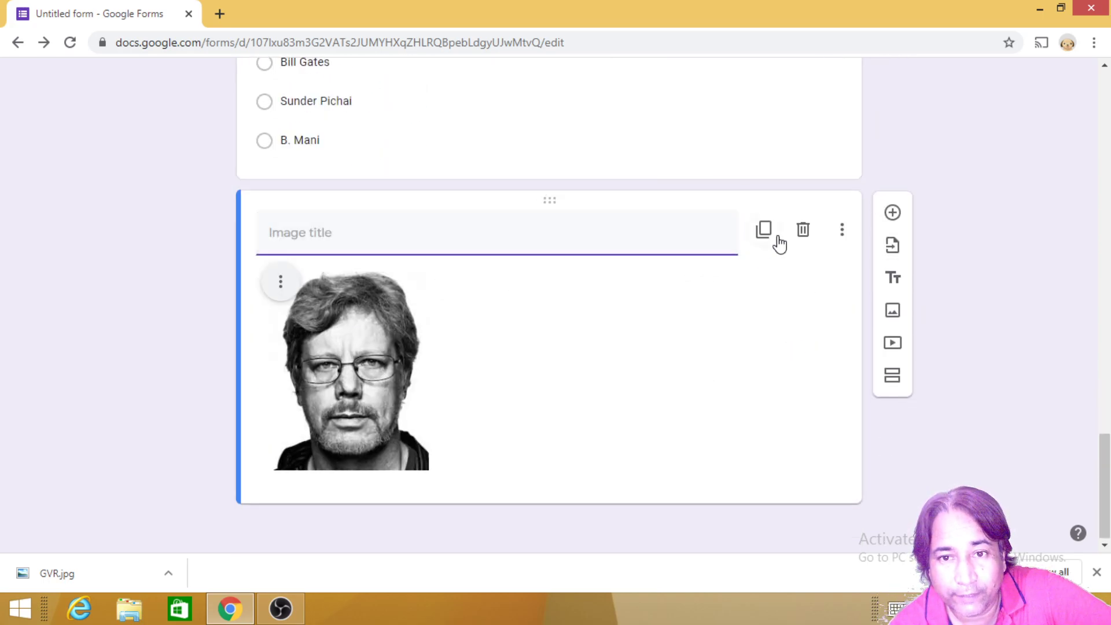
left_click(801, 231)
scroll(476, 330, "up", 3)
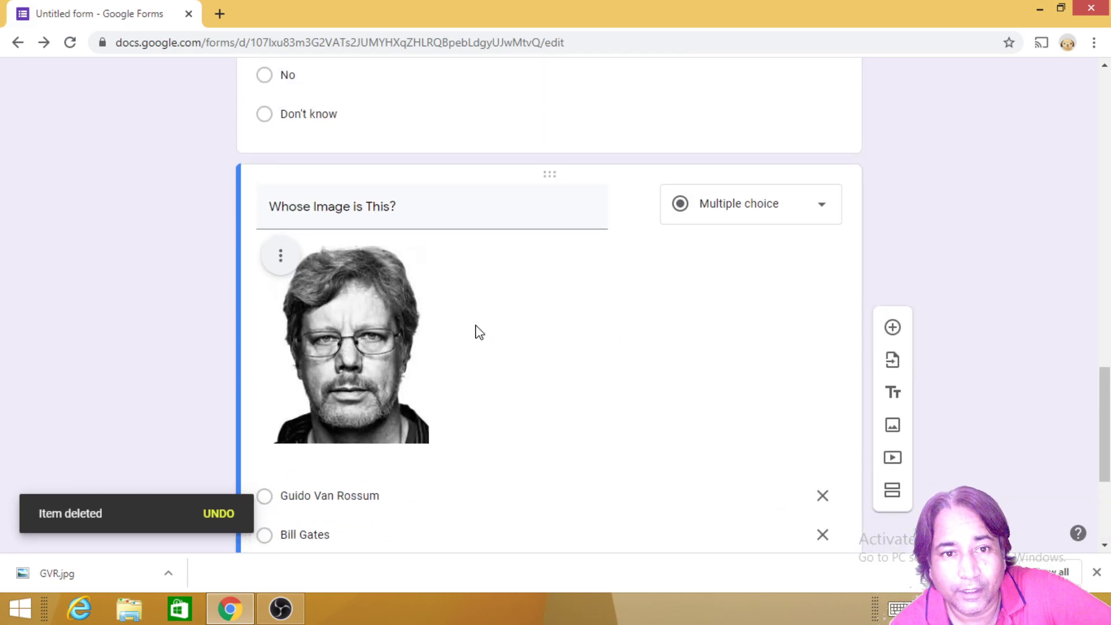
scroll(440, 301, "down", 1)
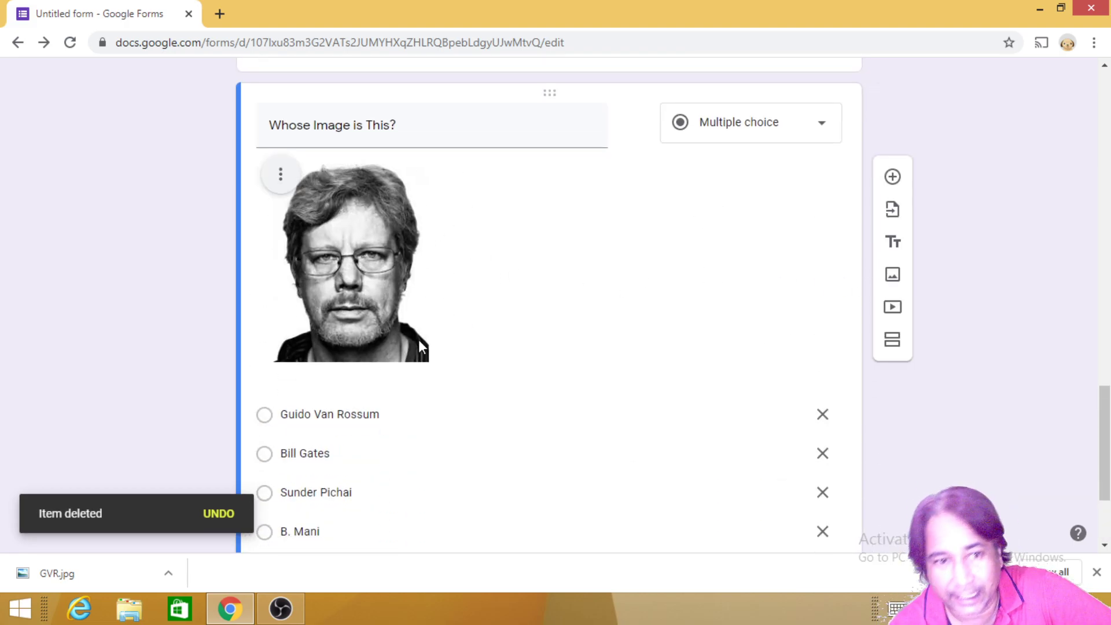
scroll(548, 374, "down", 3)
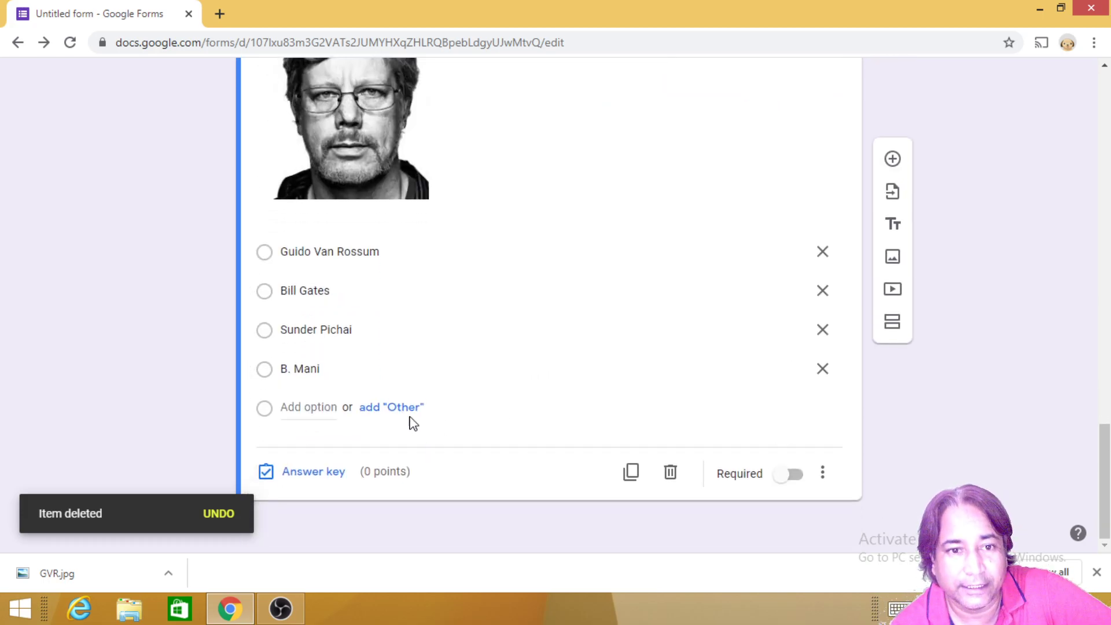
Step: Mark Guido Van Rossum as the correct answer for the image question
left_click(307, 475)
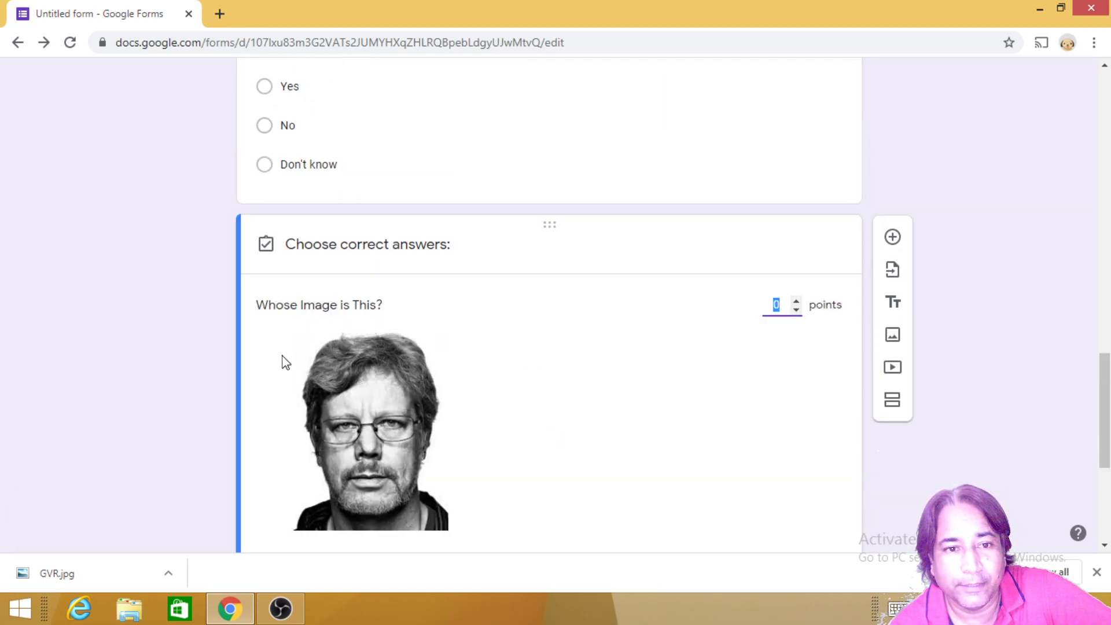
scroll(330, 401, "down", 5)
left_click(274, 277)
scroll(588, 323, "up", 5)
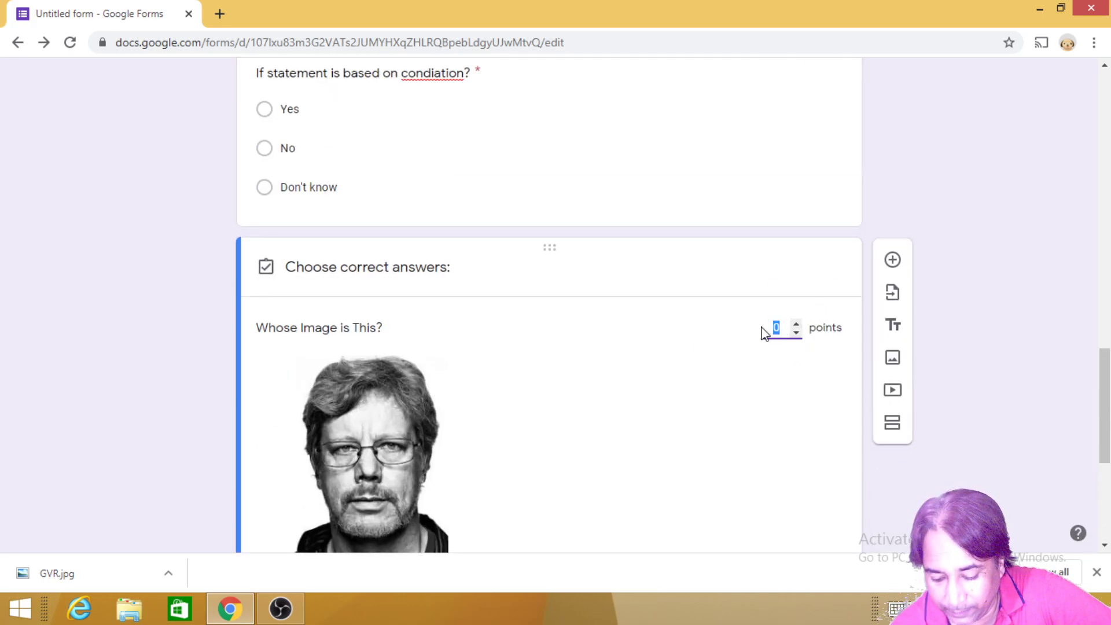
scroll(695, 320, "up", 8)
scroll(749, 303, "down", 1)
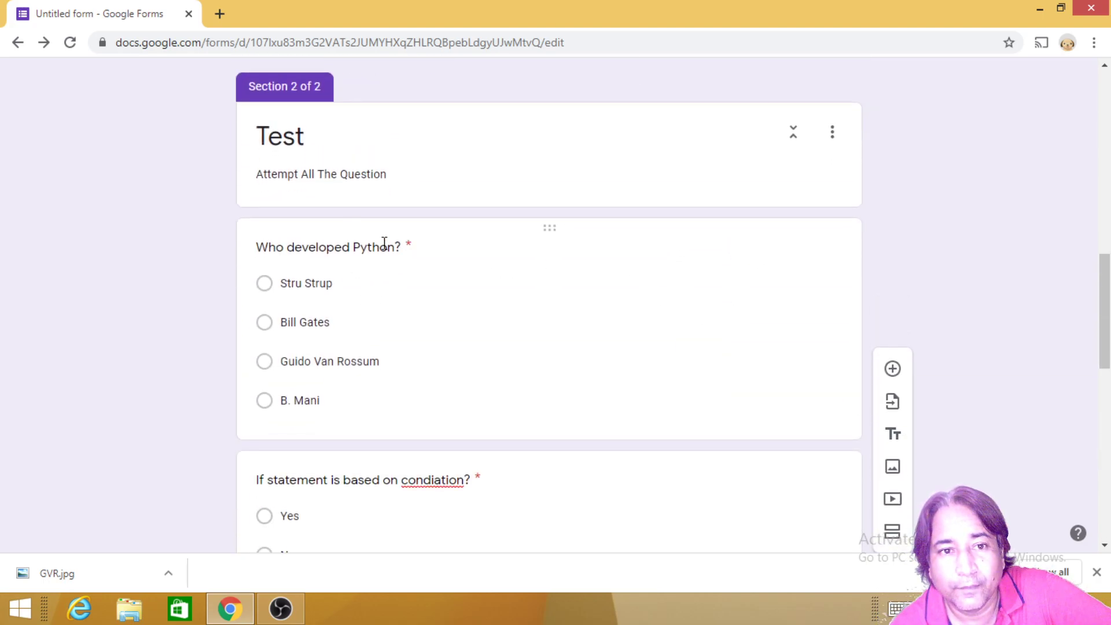
Step: Review the 'Who developed Python?' answer key, then close the image question's answer key
left_click(392, 242)
scroll(544, 385, "down", 3)
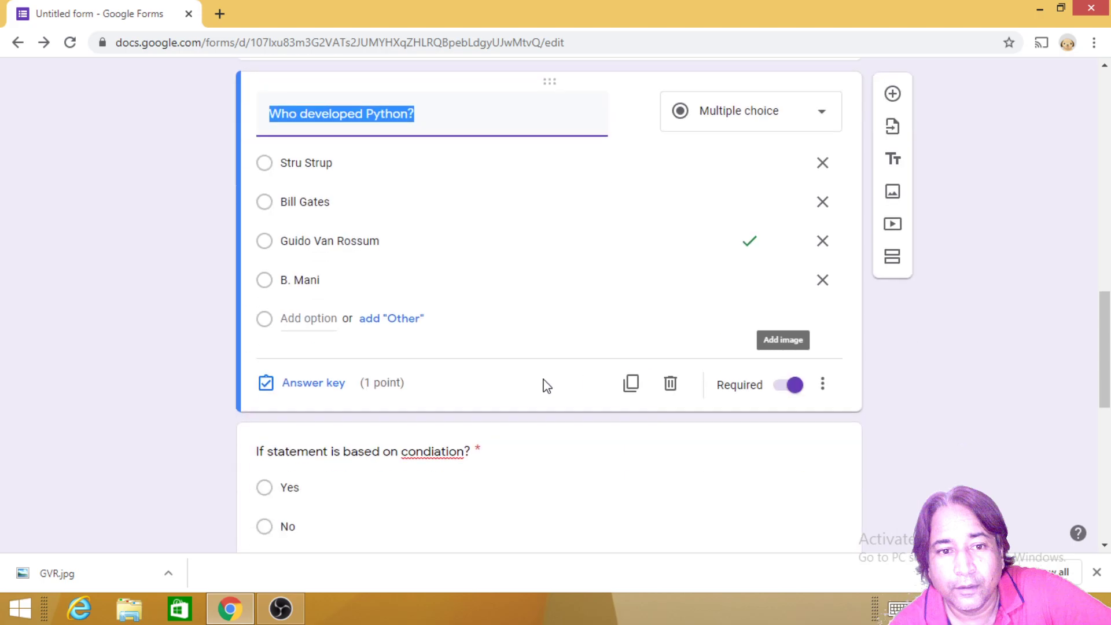
left_click(305, 368)
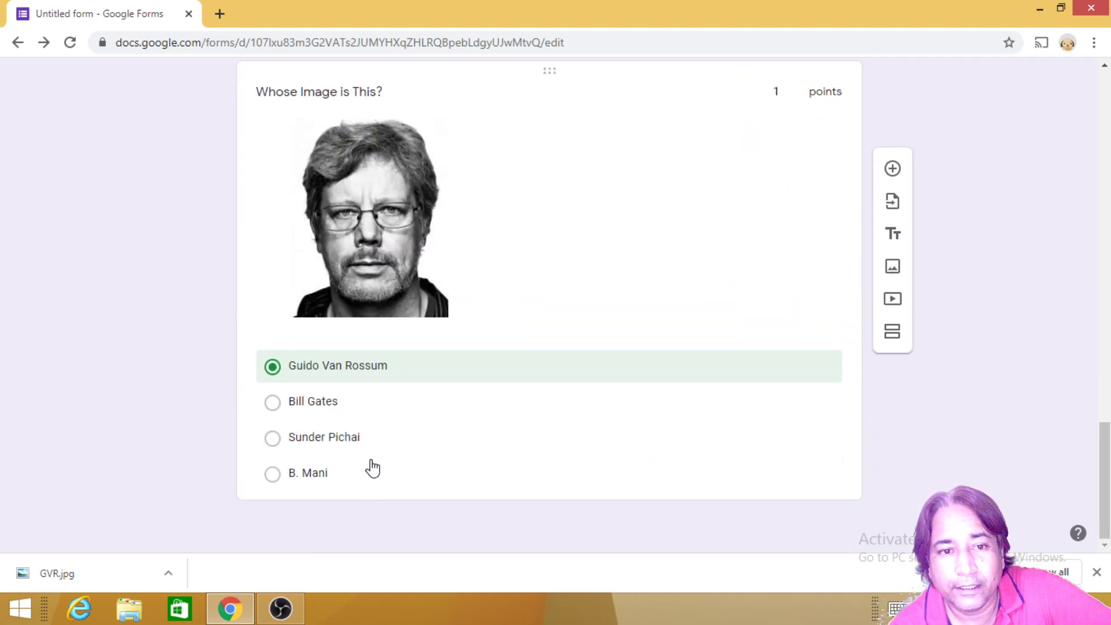
scroll(752, 249, "up", 3)
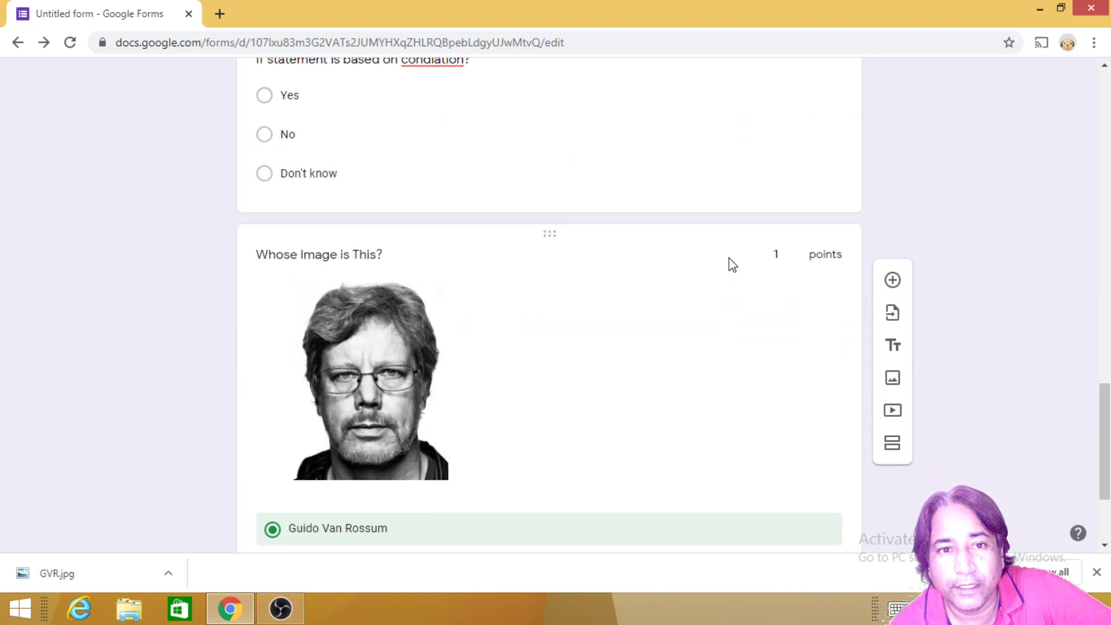
scroll(712, 272, "down", 3)
scroll(486, 388, "up", 4)
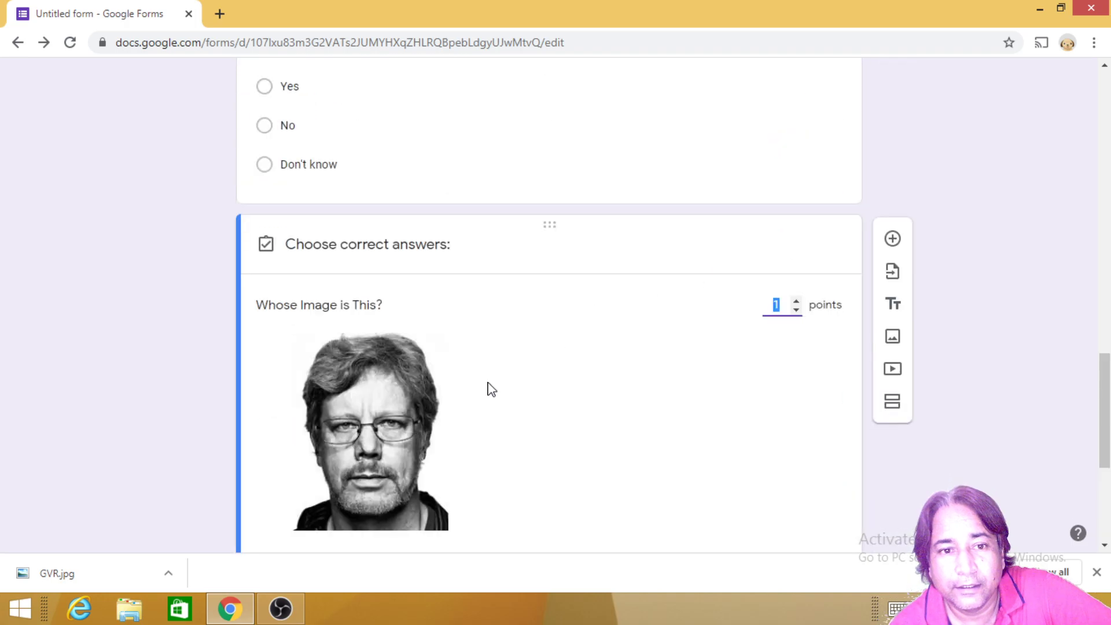
scroll(720, 340, "down", 5)
left_click(806, 474)
scroll(579, 365, "up", 15)
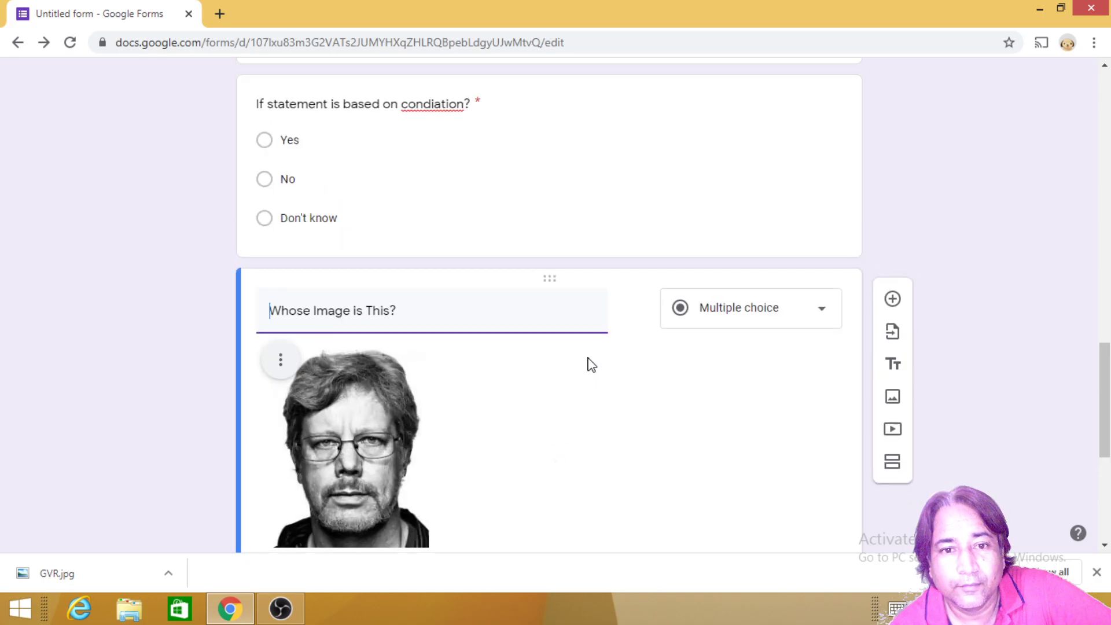
scroll(538, 371, "down", 10)
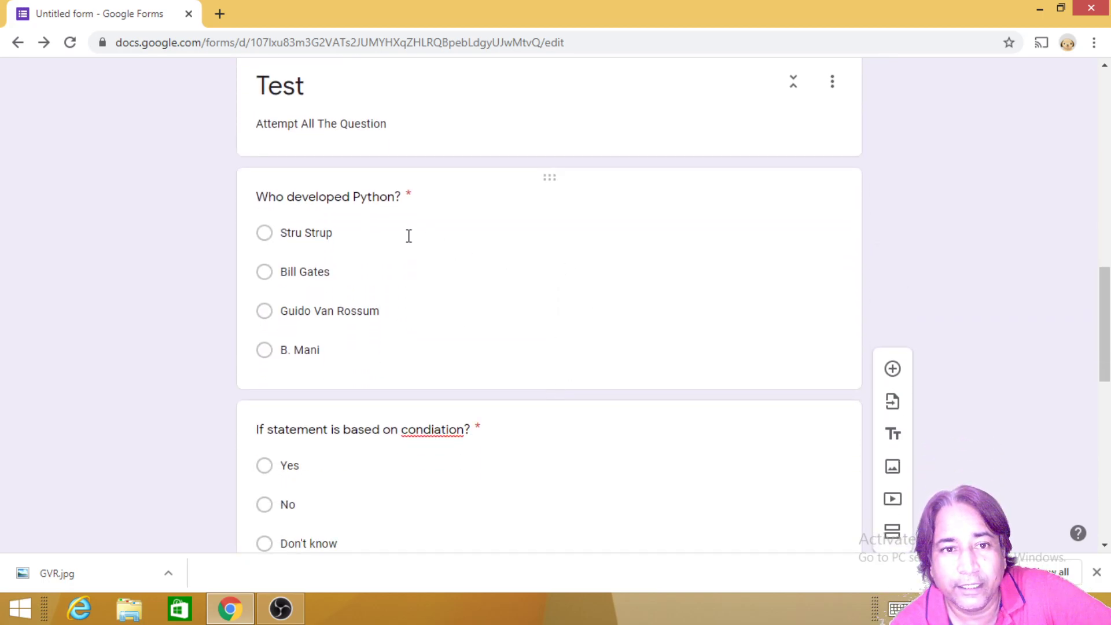
Step: Set the If statement question's answer key to Yes, worth 1 point
left_click(386, 205)
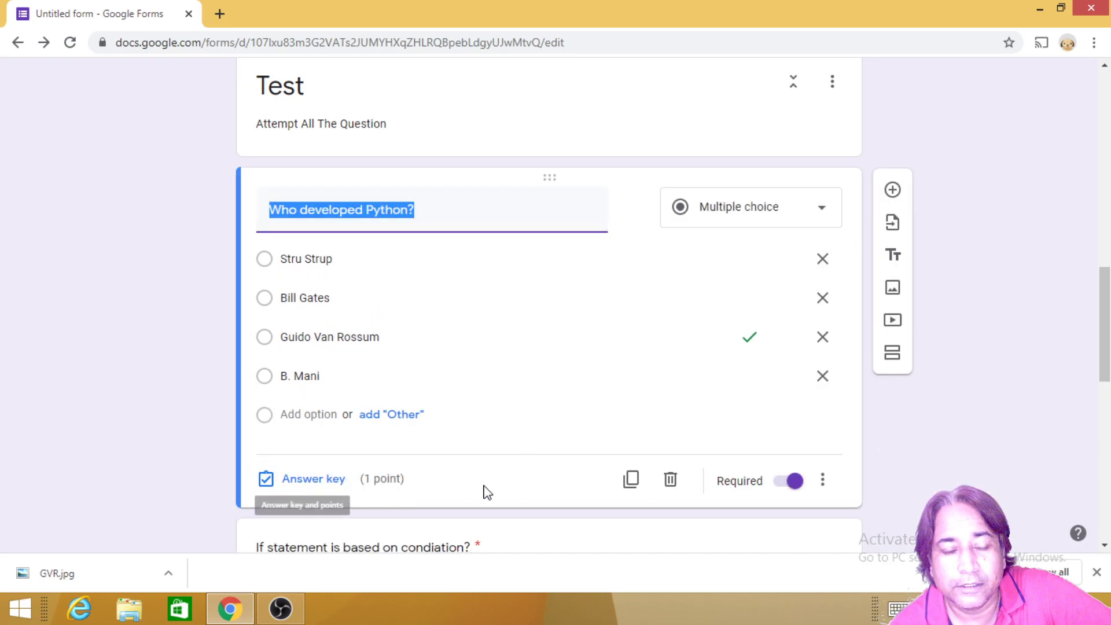
scroll(463, 452, "down", 5)
left_click(375, 235)
scroll(372, 272, "down", 1)
left_click(331, 268)
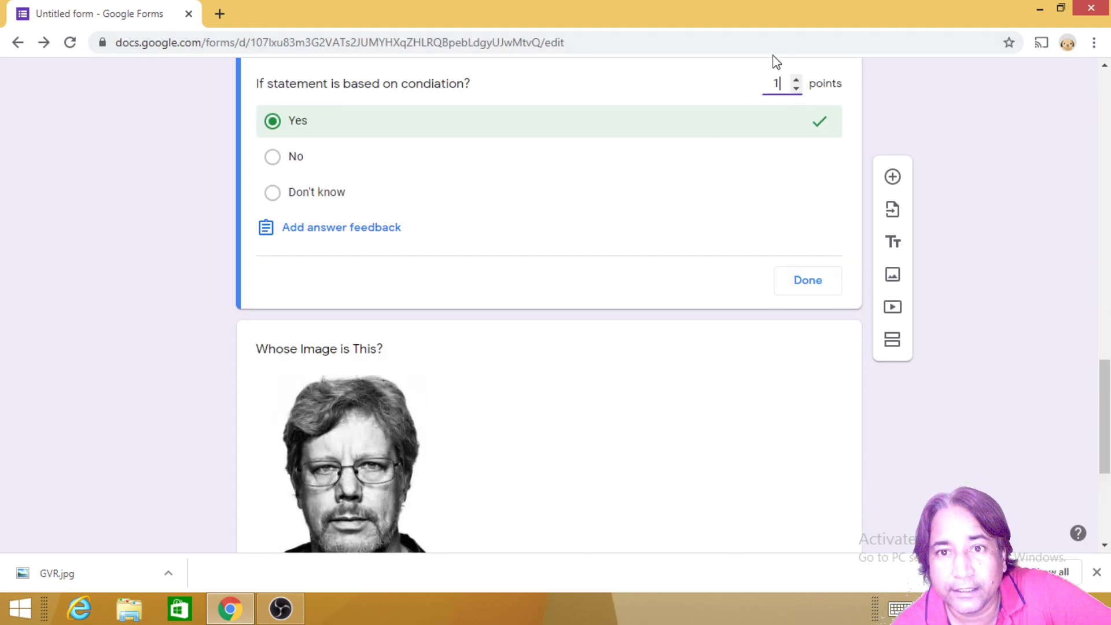
left_click(798, 283)
scroll(463, 288, "down", 4)
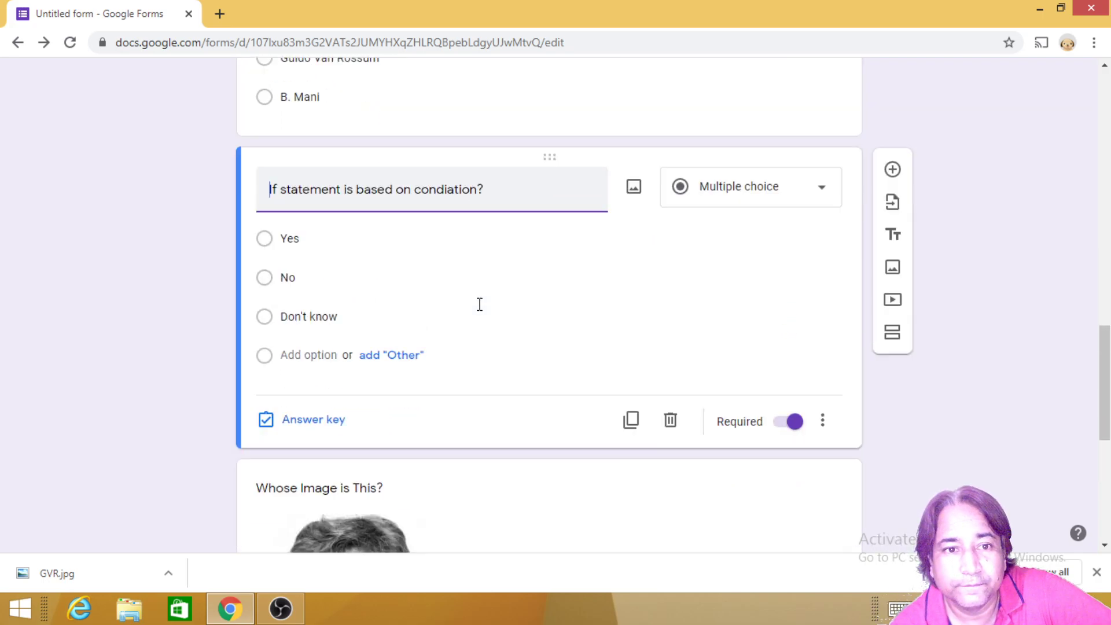
scroll(488, 316, "down", 5)
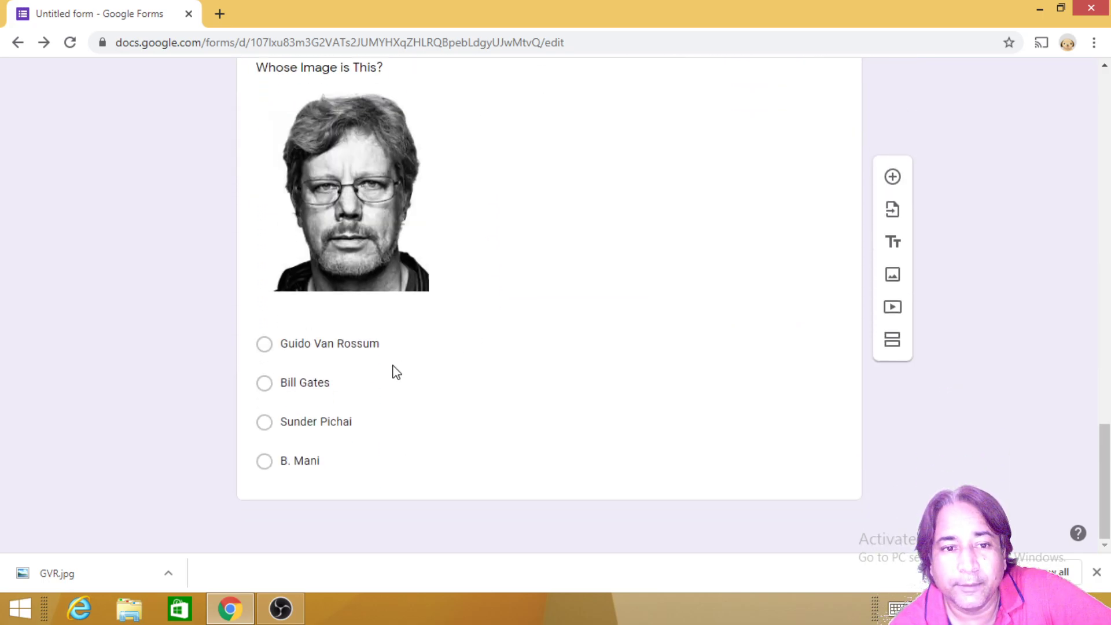
scroll(372, 230, "up", 1)
Step: Review the 'Whose Image is This?' question and the quiz's 3-point total
left_click(338, 149)
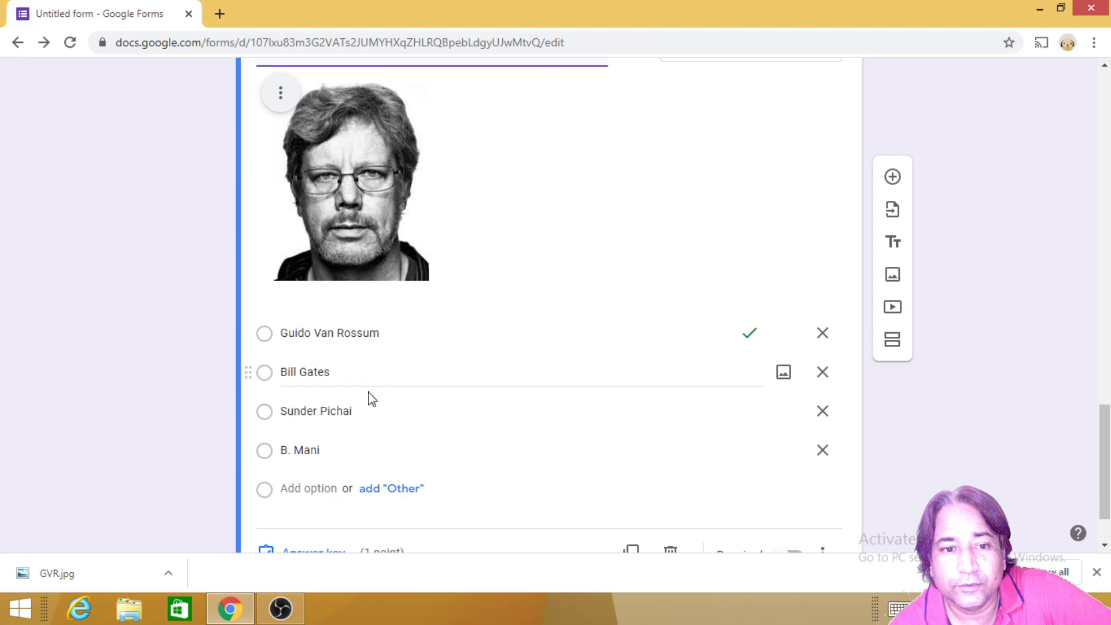
scroll(603, 479, "up", 10)
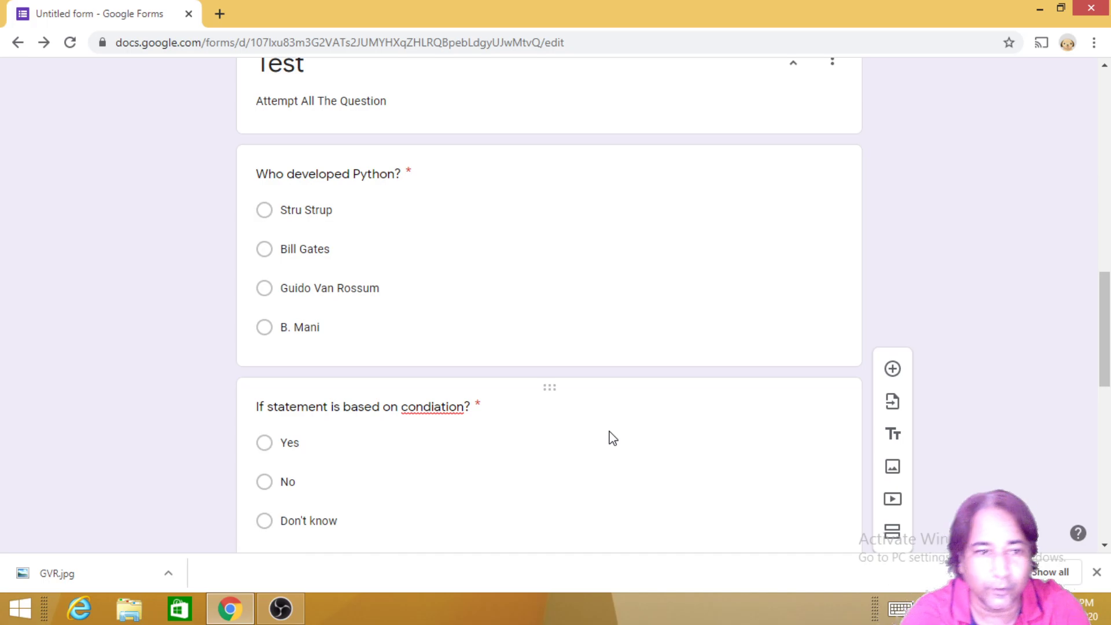
scroll(677, 391, "down", 10)
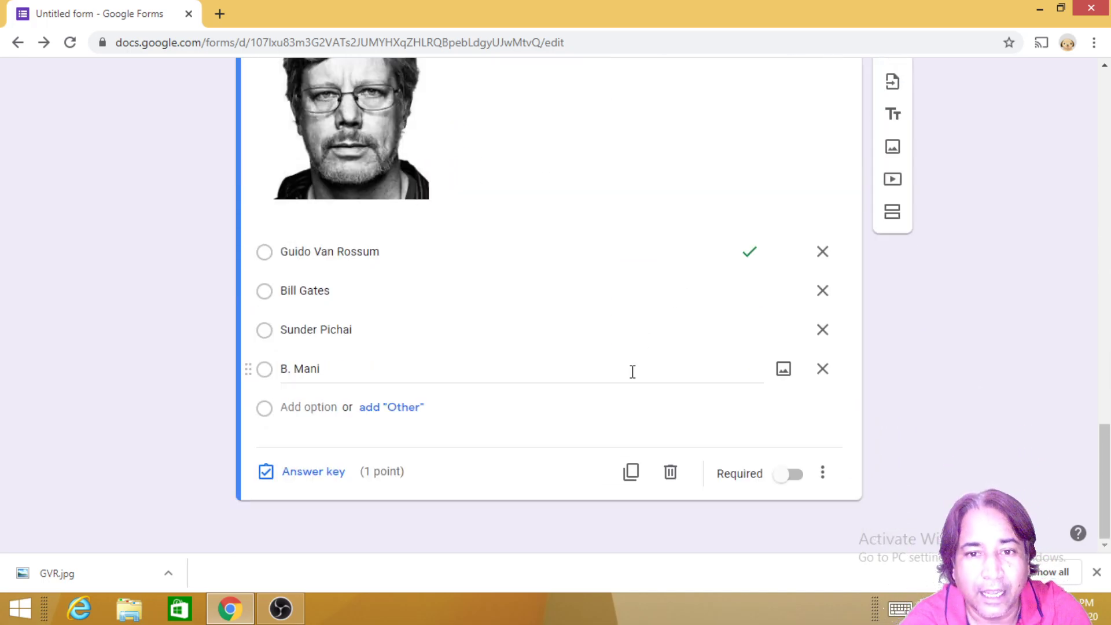
scroll(679, 357, "up", 8)
scroll(679, 358, "up", 20)
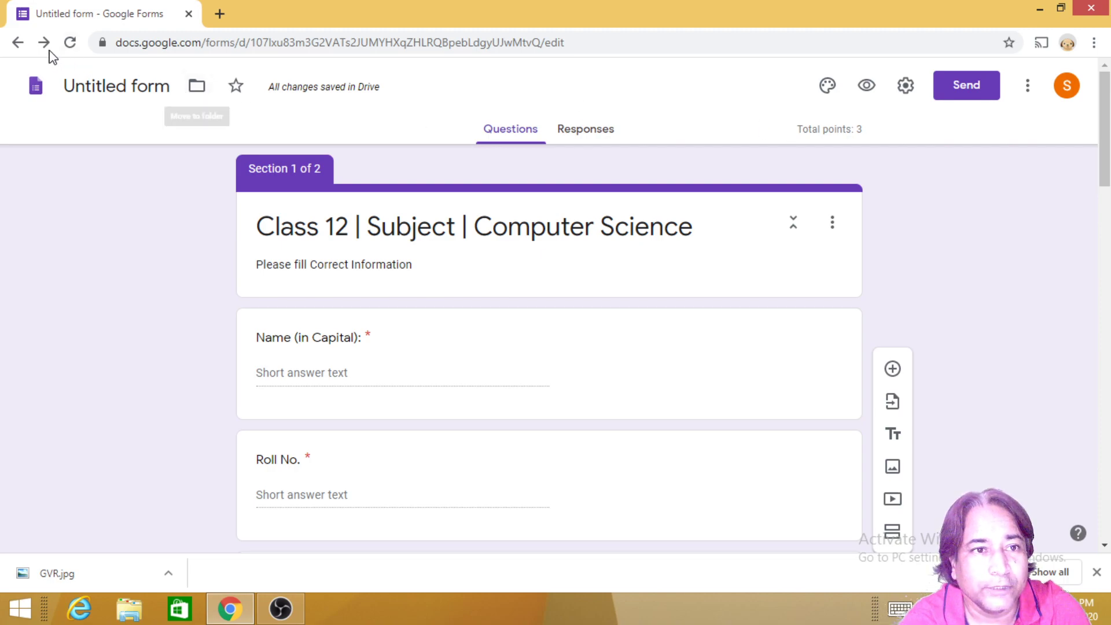
Step: Open the untitled form and name it 'Class 12 | Subject | Computer Science', skipping the quiz tour
left_click(18, 42)
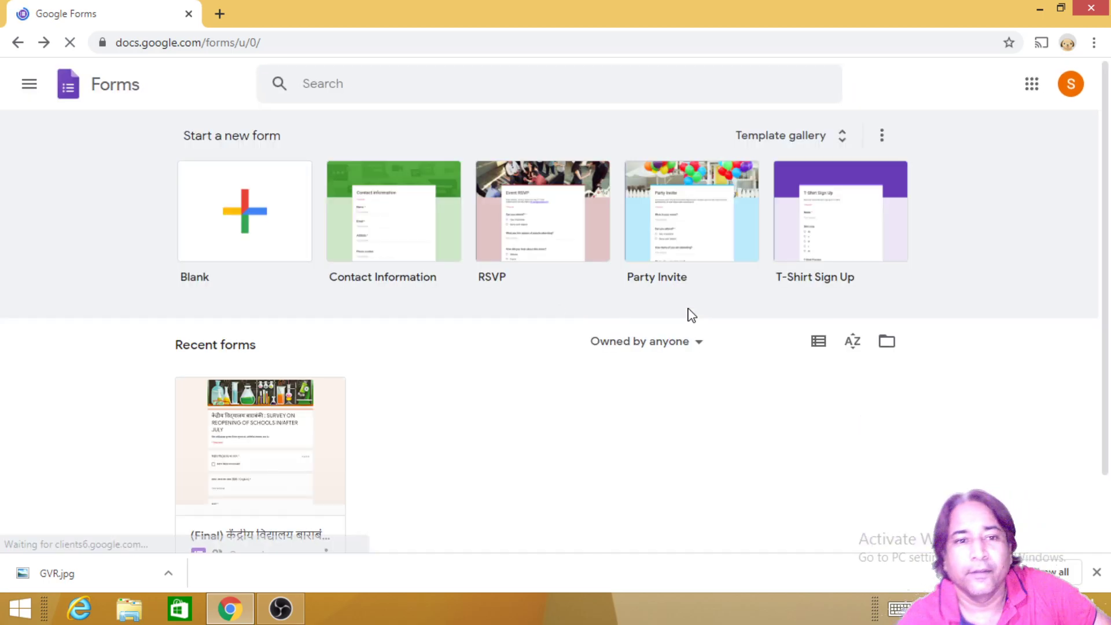
scroll(409, 464, "down", 2)
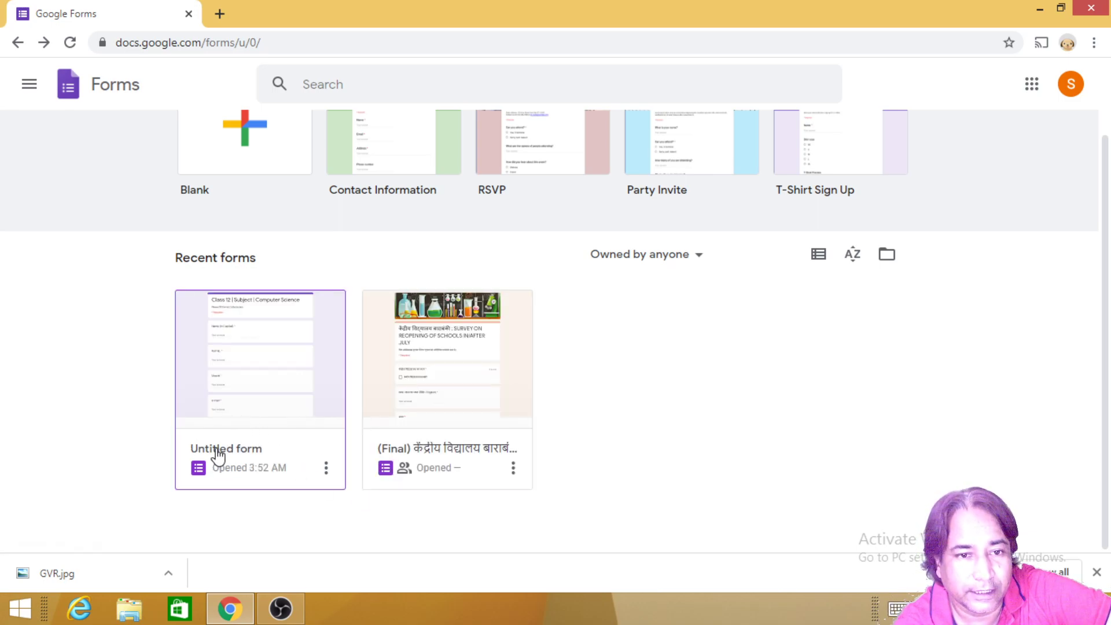
left_click(263, 366)
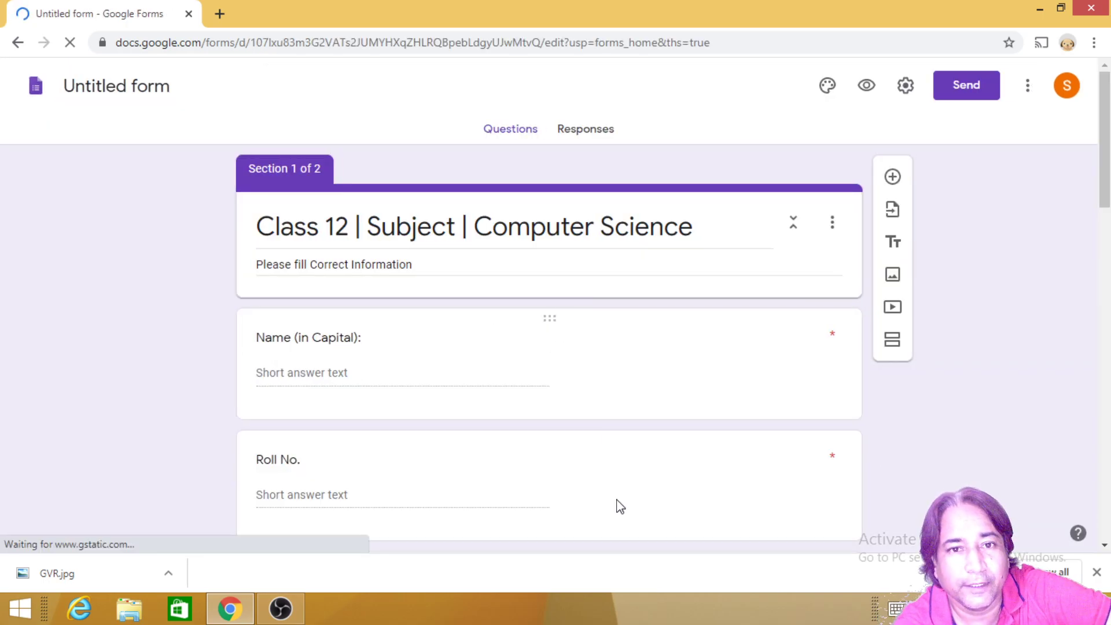
scroll(617, 506, "down", 4)
scroll(617, 505, "up", 4)
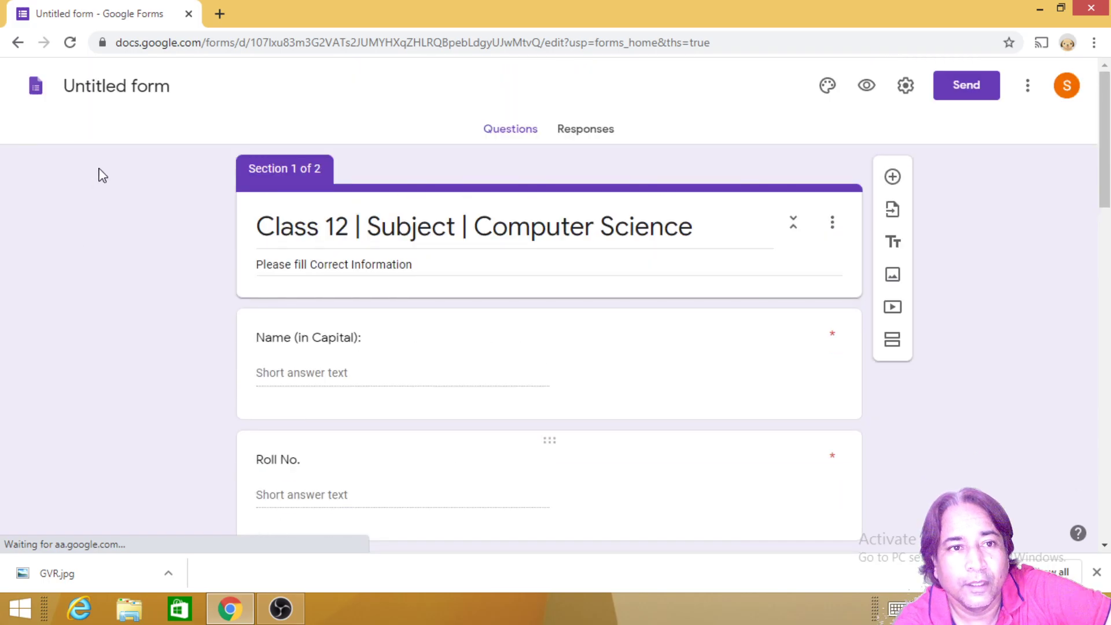
left_click(96, 86)
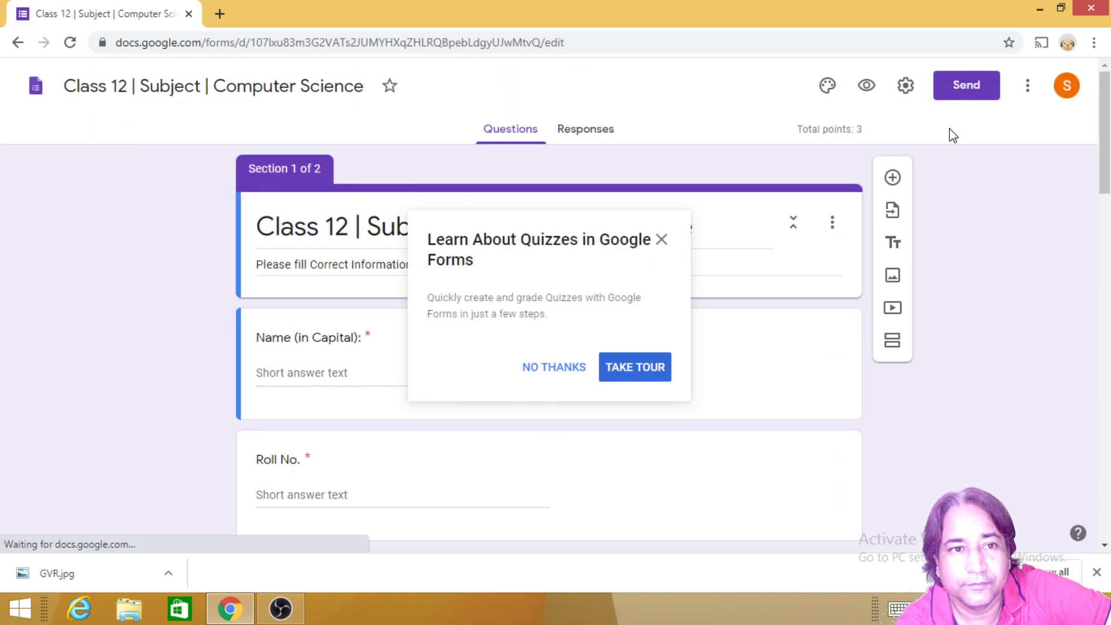
left_click(546, 375)
scroll(675, 380, "down", 15)
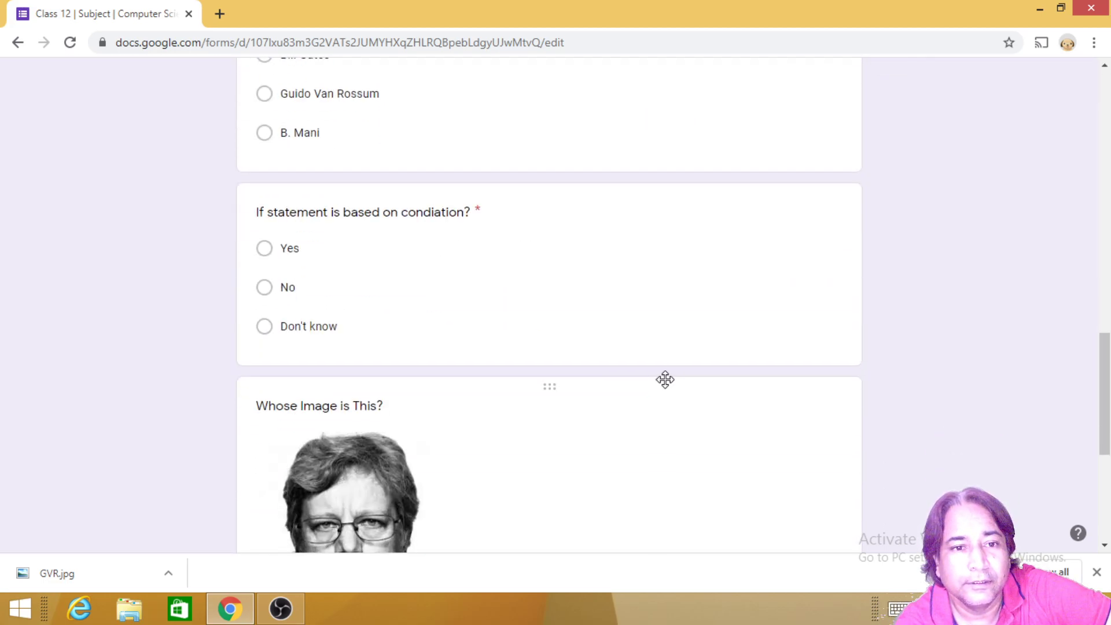
scroll(671, 385, "up", 15)
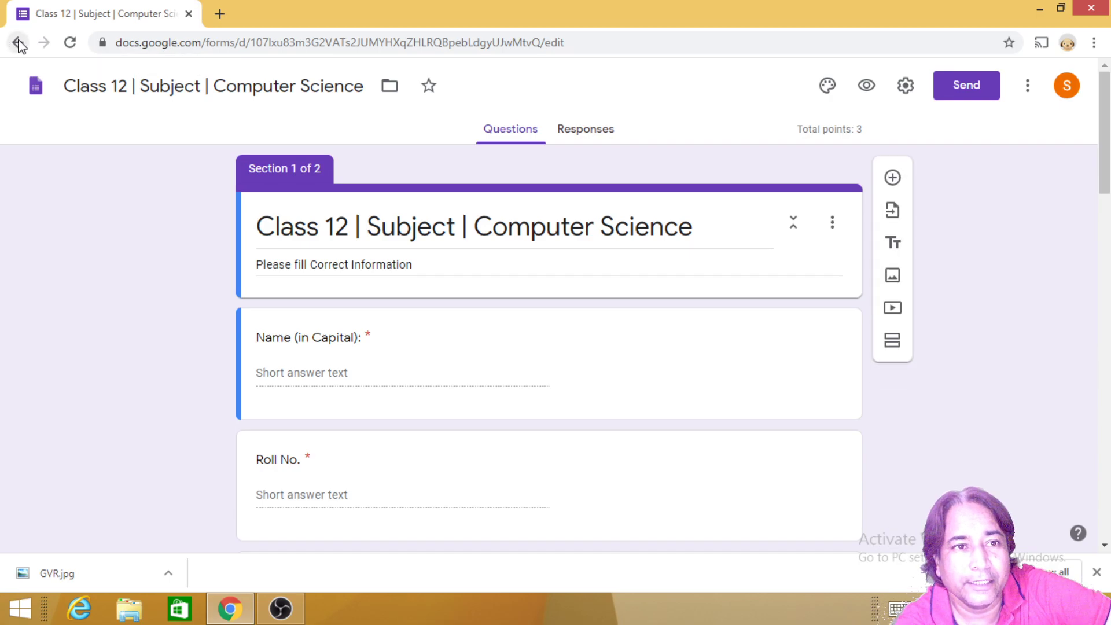
Step: Reopen the Class 12 form from the forms home page
left_click(18, 42)
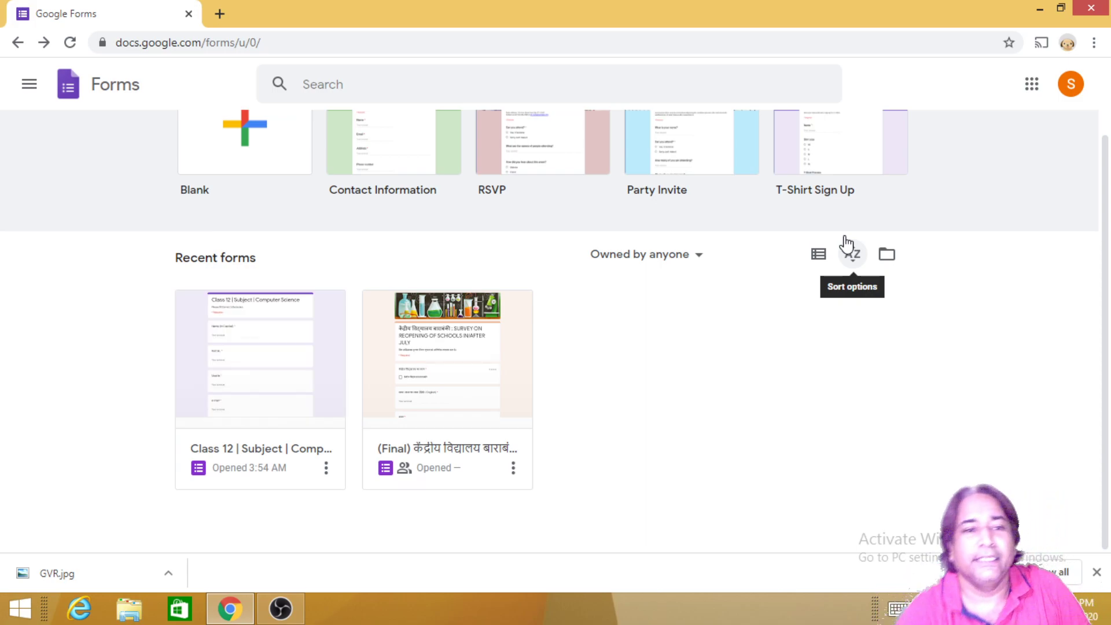
left_click(325, 469)
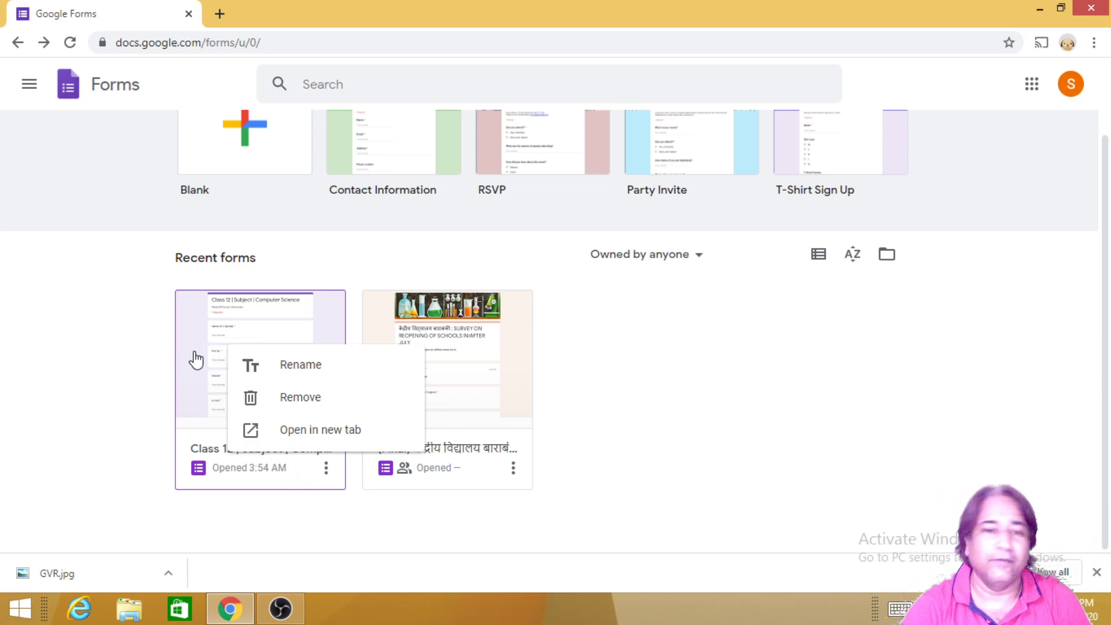
left_click(224, 334)
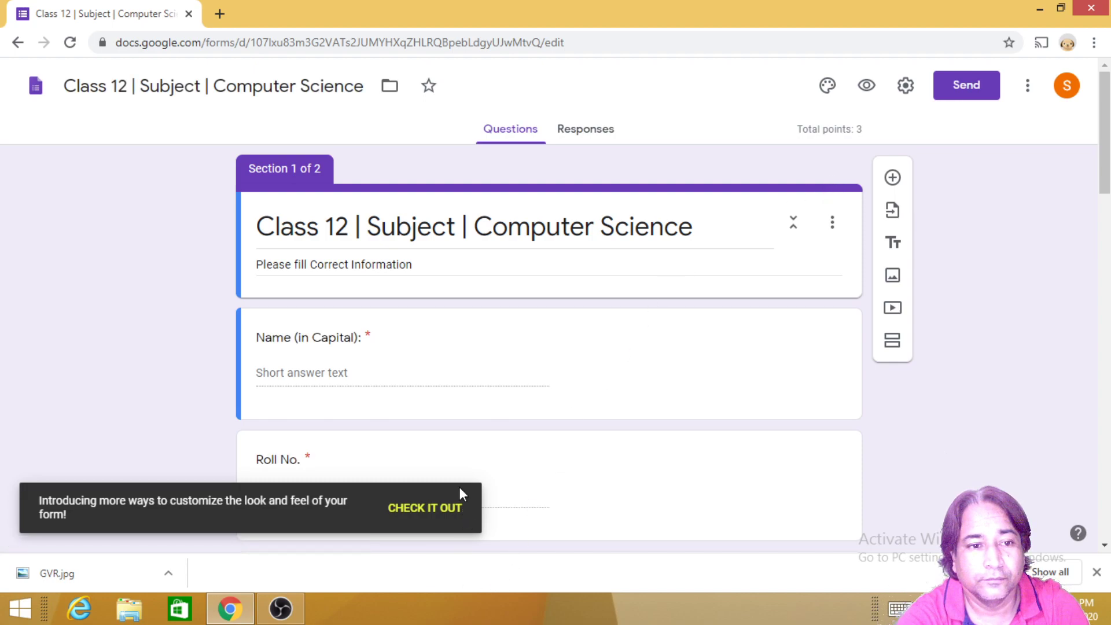
Step: E-mail the Class 12 quiz to the student's suggested address from the Send dialog
left_click(440, 520)
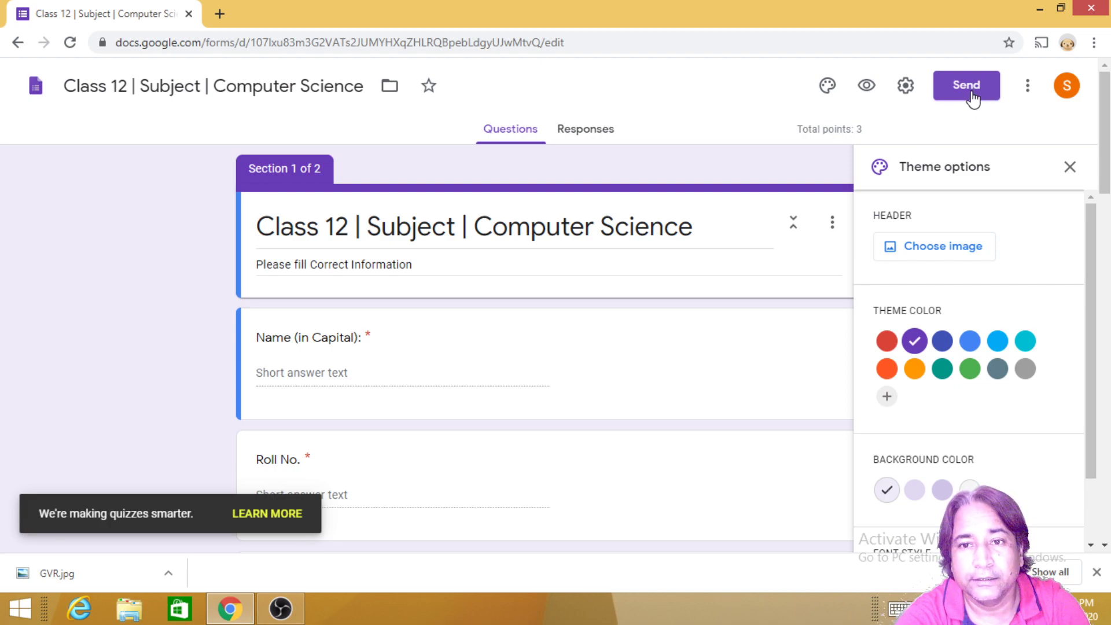
left_click(1071, 168)
left_click(978, 91)
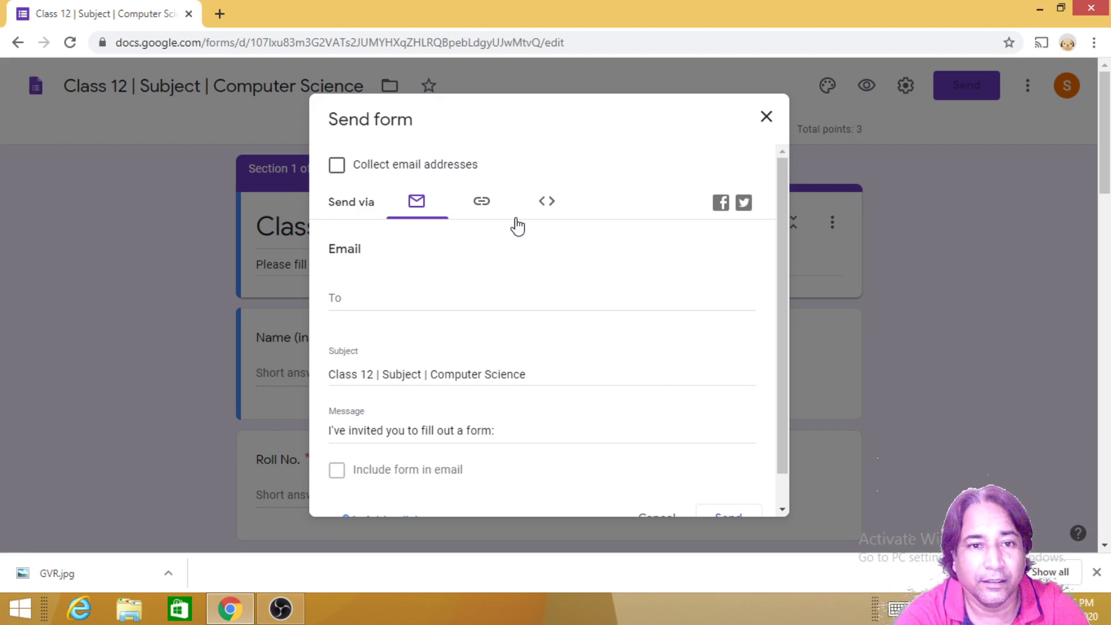
scroll(509, 373, "down", 1)
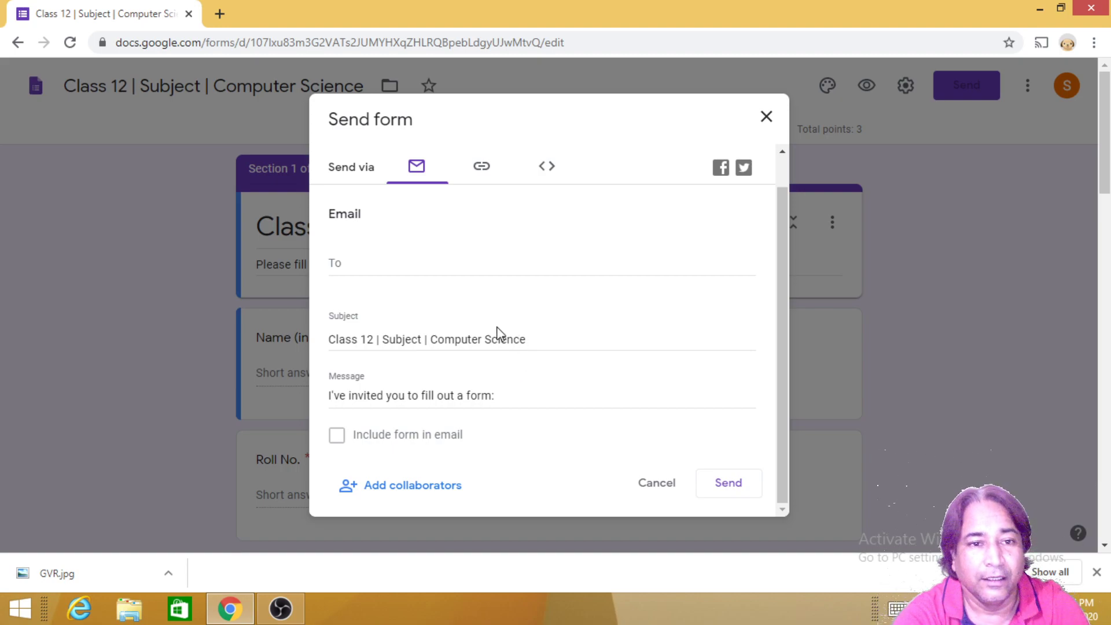
left_click(359, 265)
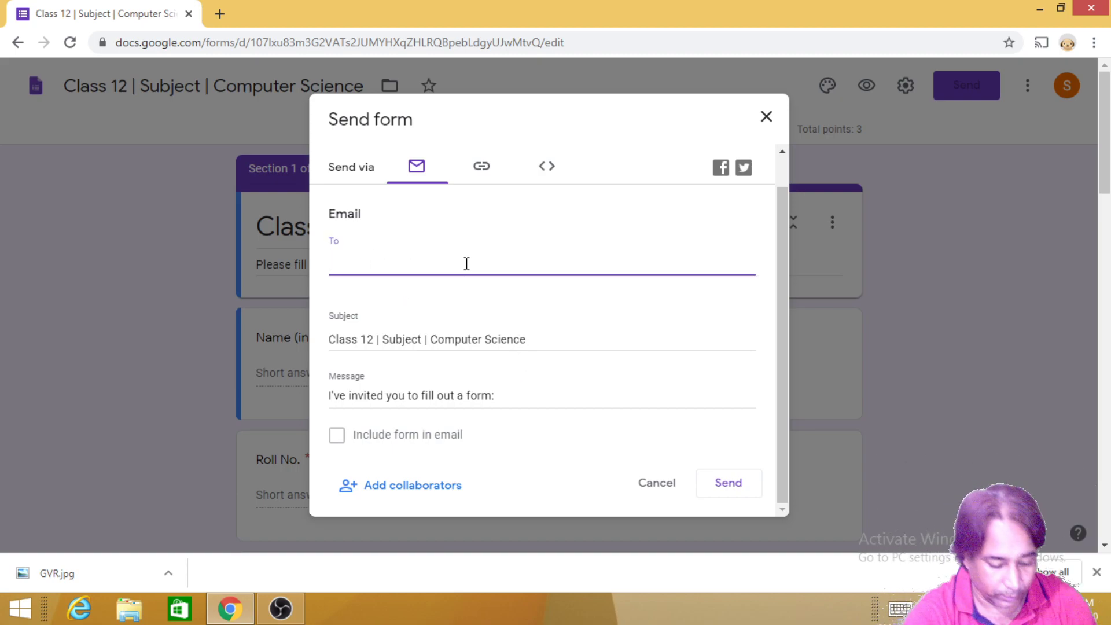
type("python")
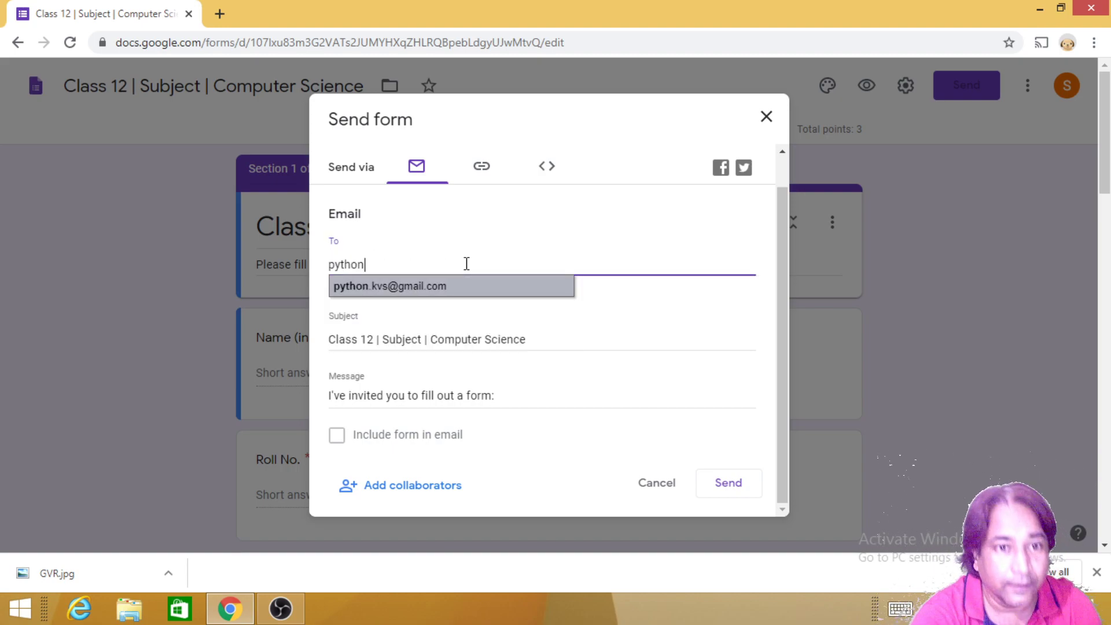
left_click(446, 289)
left_click(730, 486)
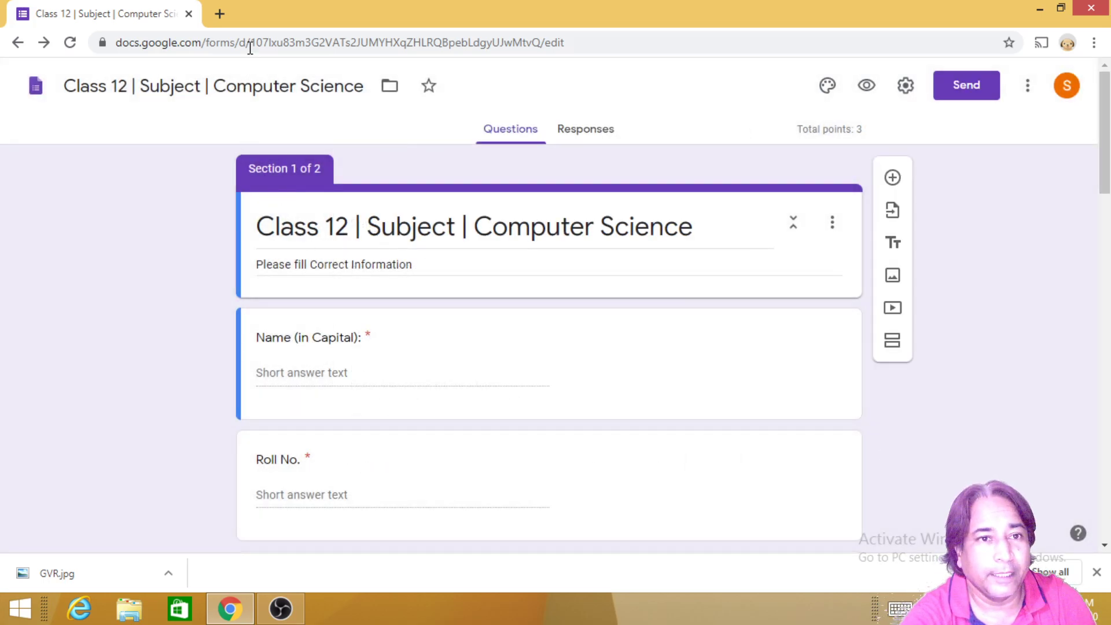
Step: Open Gmail, switch to the second account, close the old inbox, and open the Class 12 invitation
left_click(220, 14)
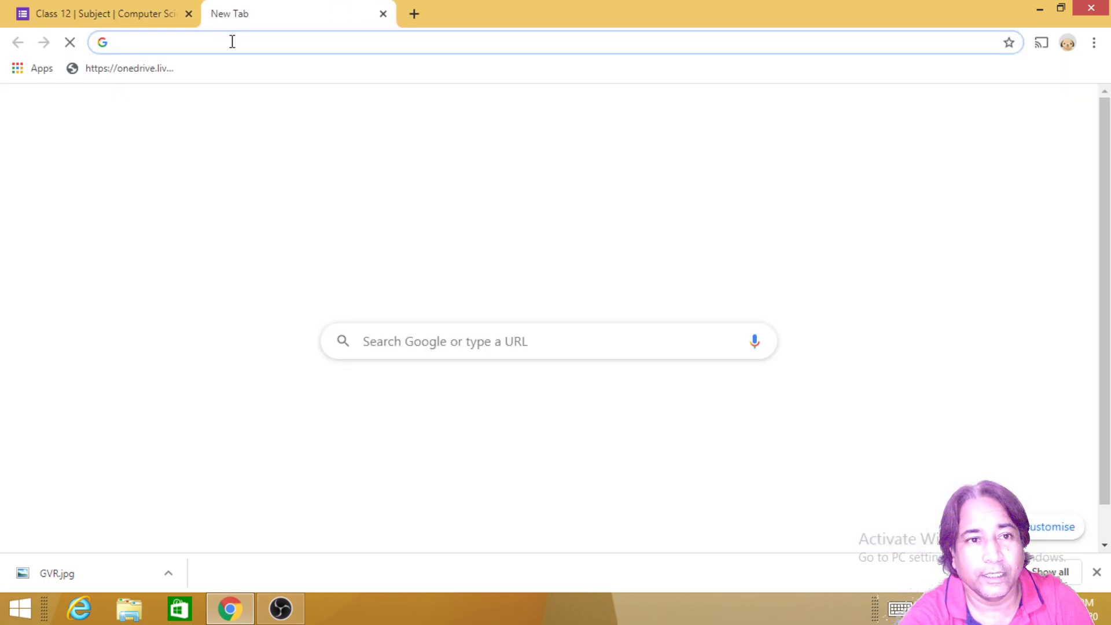
type("gmail")
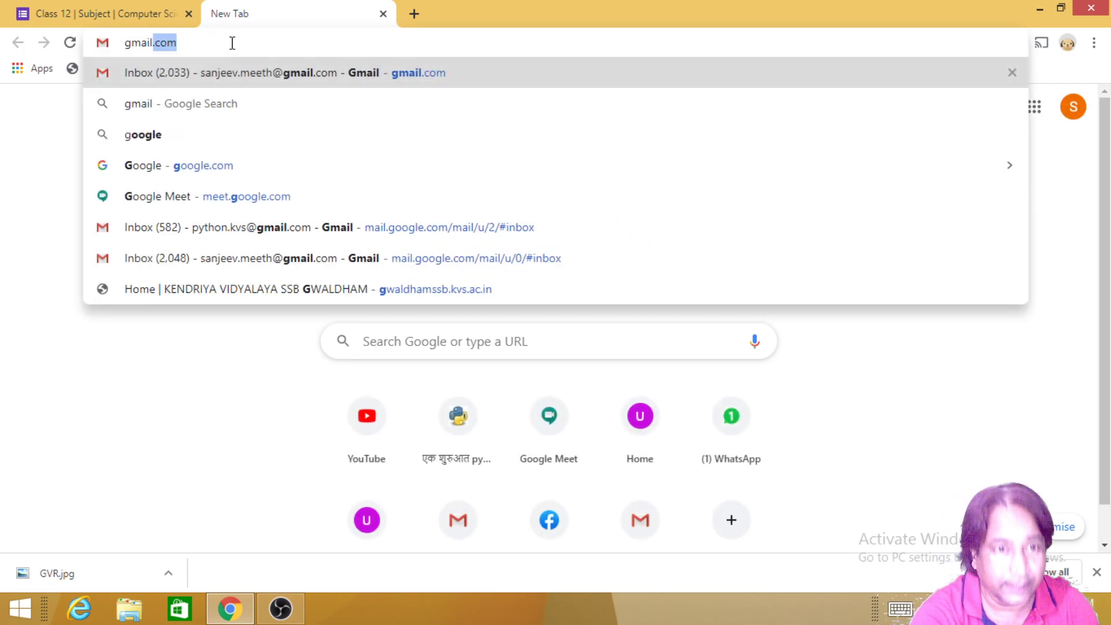
key("Return")
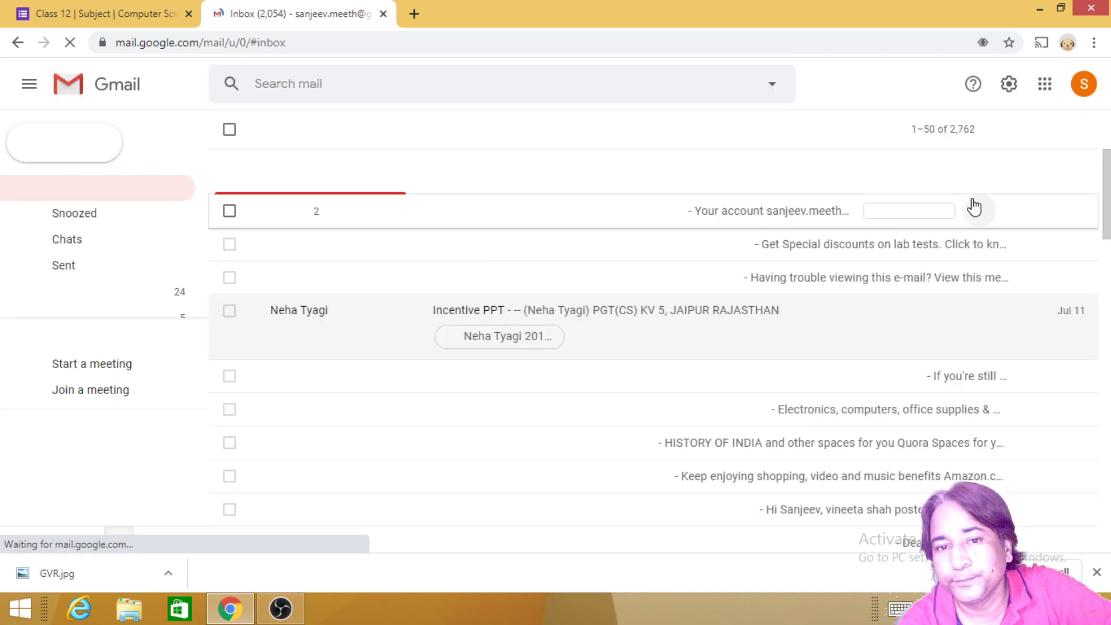
left_click(1084, 84)
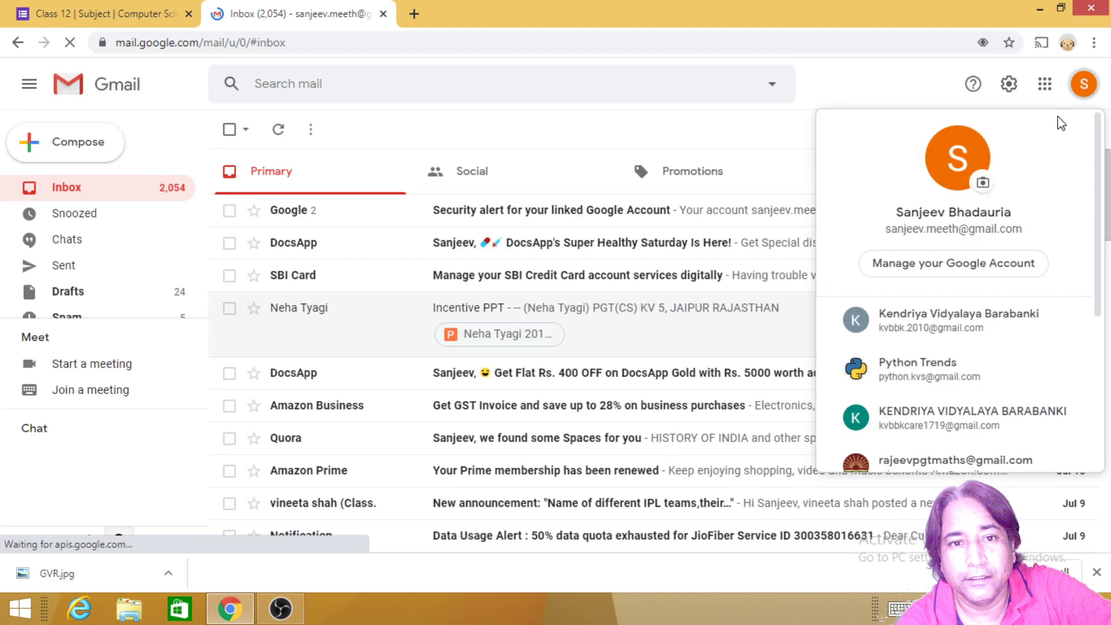
left_click(893, 369)
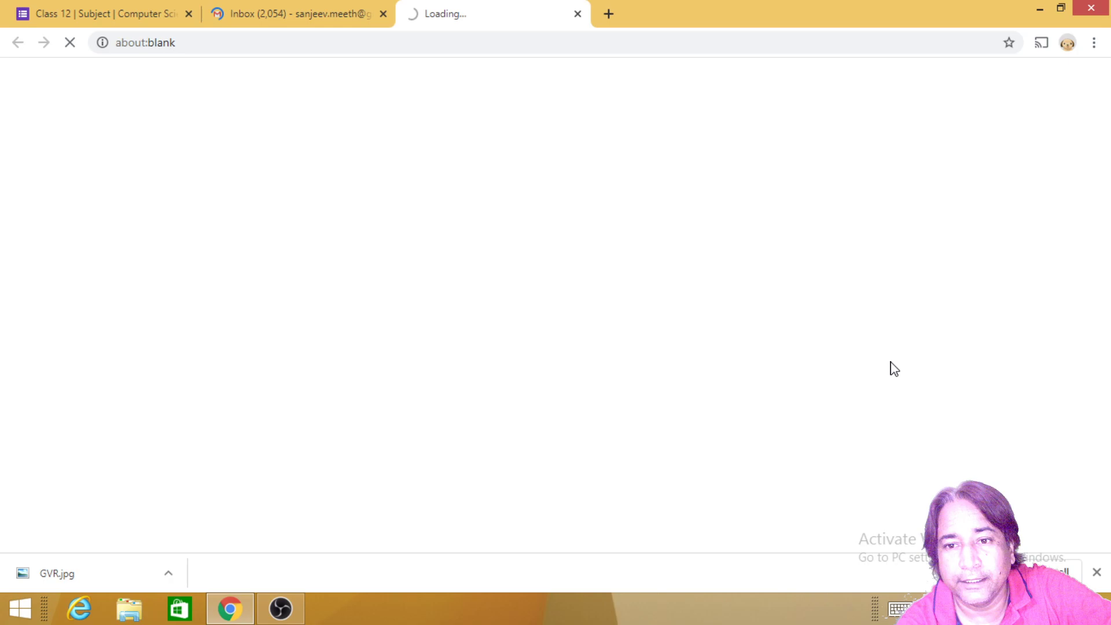
left_click(384, 14)
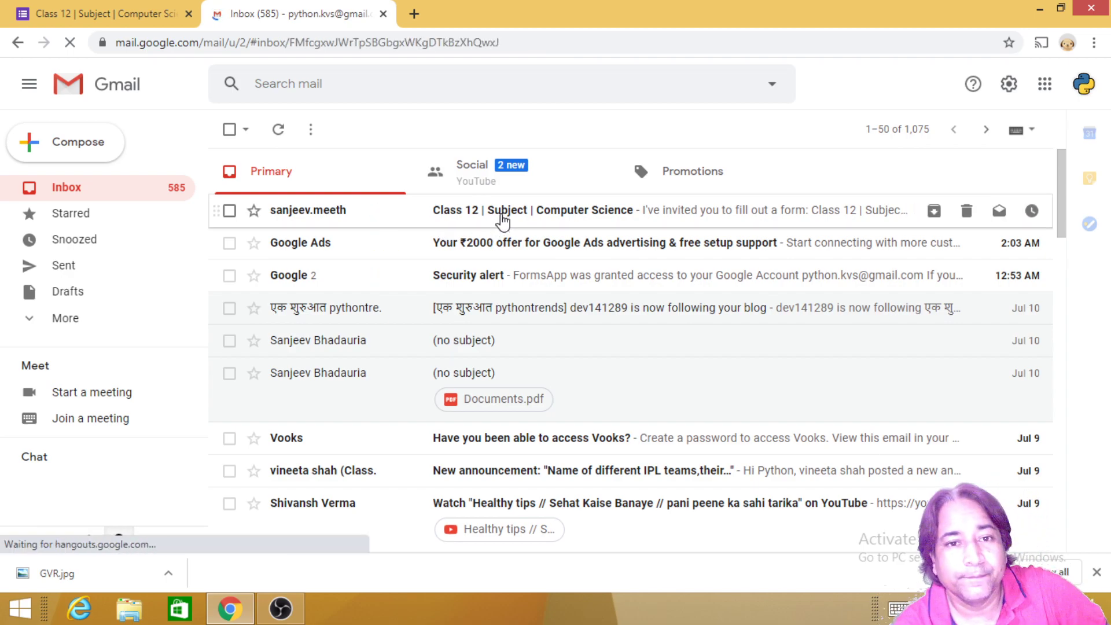
left_click(502, 218)
scroll(497, 358, "down", 2)
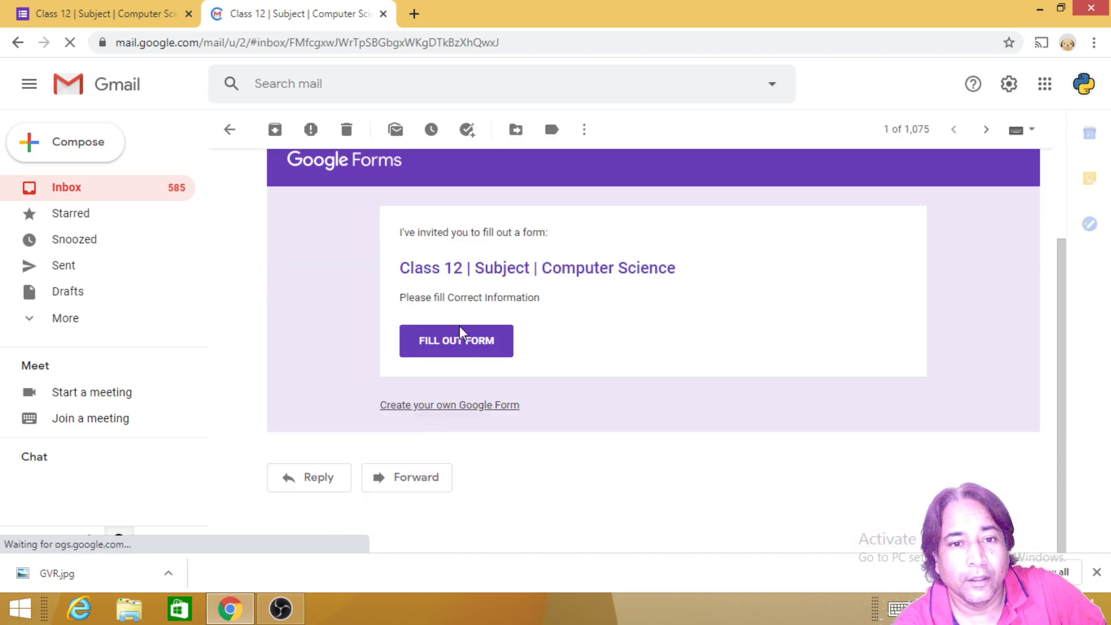
Step: Open the quiz and enter the student's name, Roll No. 11 and a mobile number
left_click(444, 344)
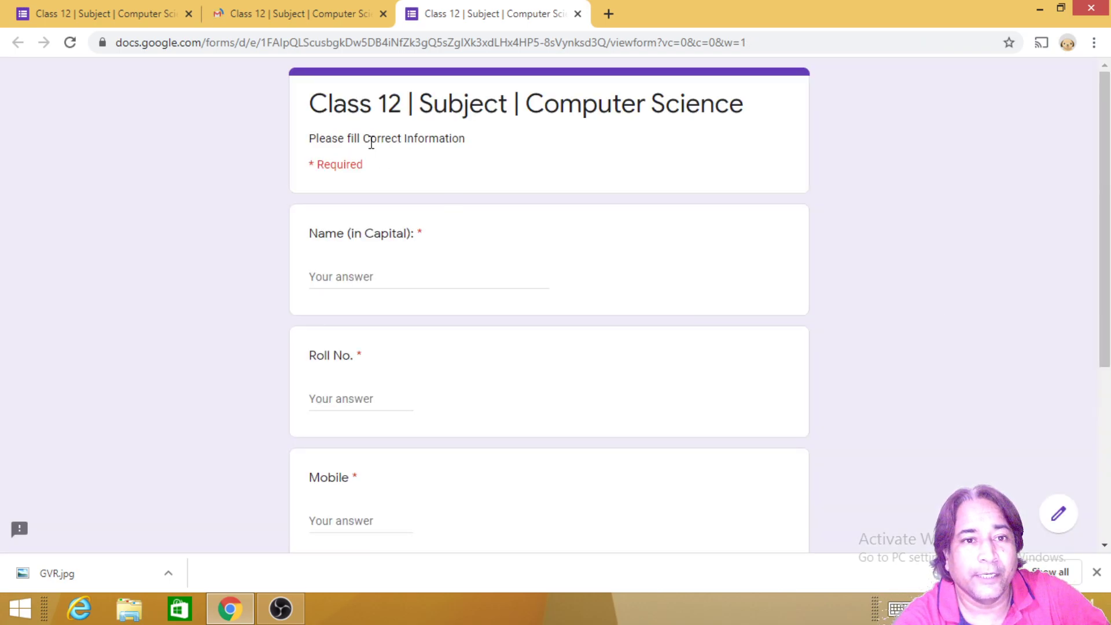
scroll(352, 179, "down", 1)
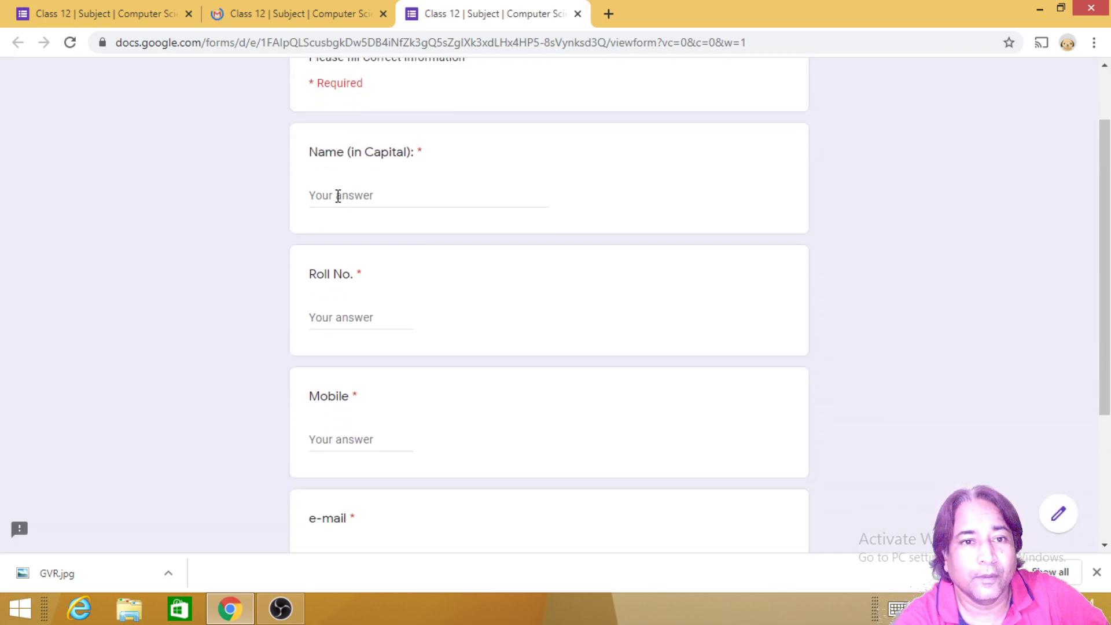
left_click(338, 194)
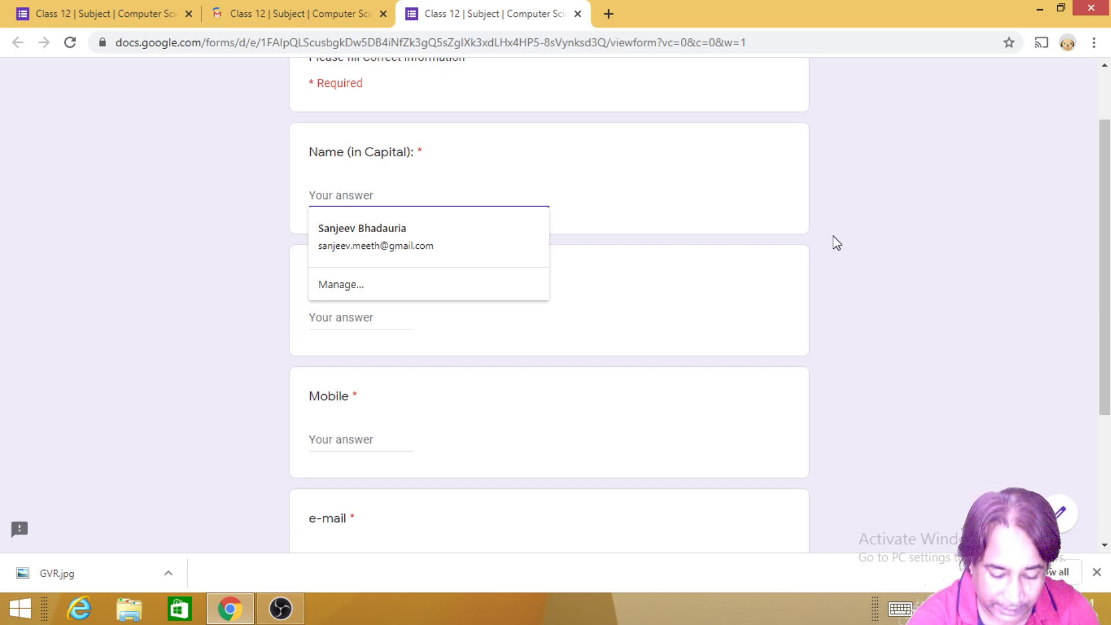
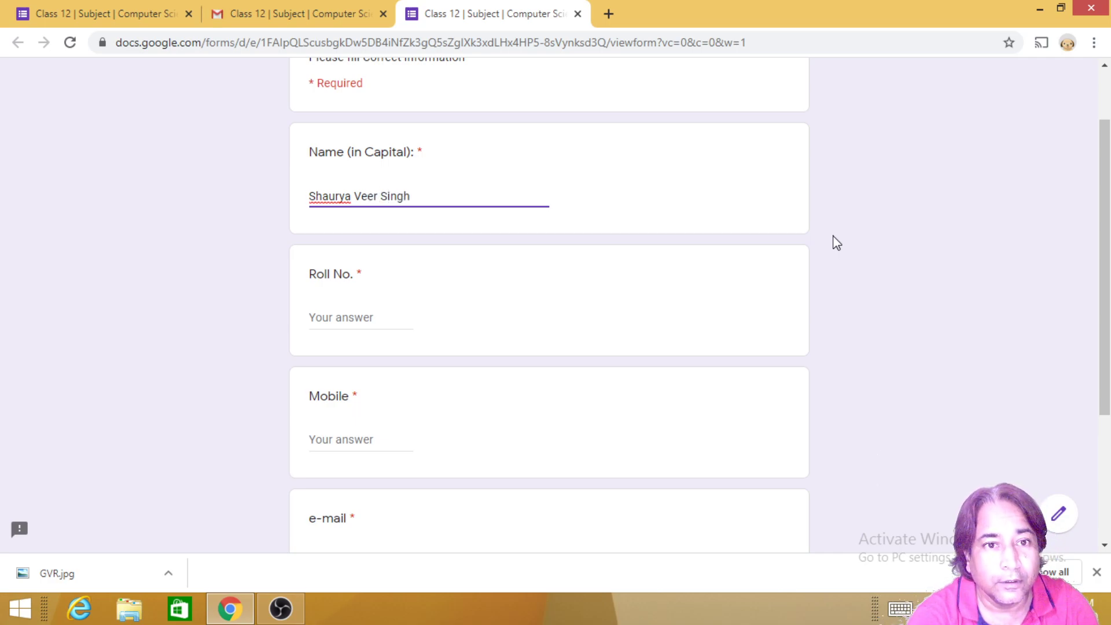
key("Tab")
type("11")
key("Tab")
type("123211321321")
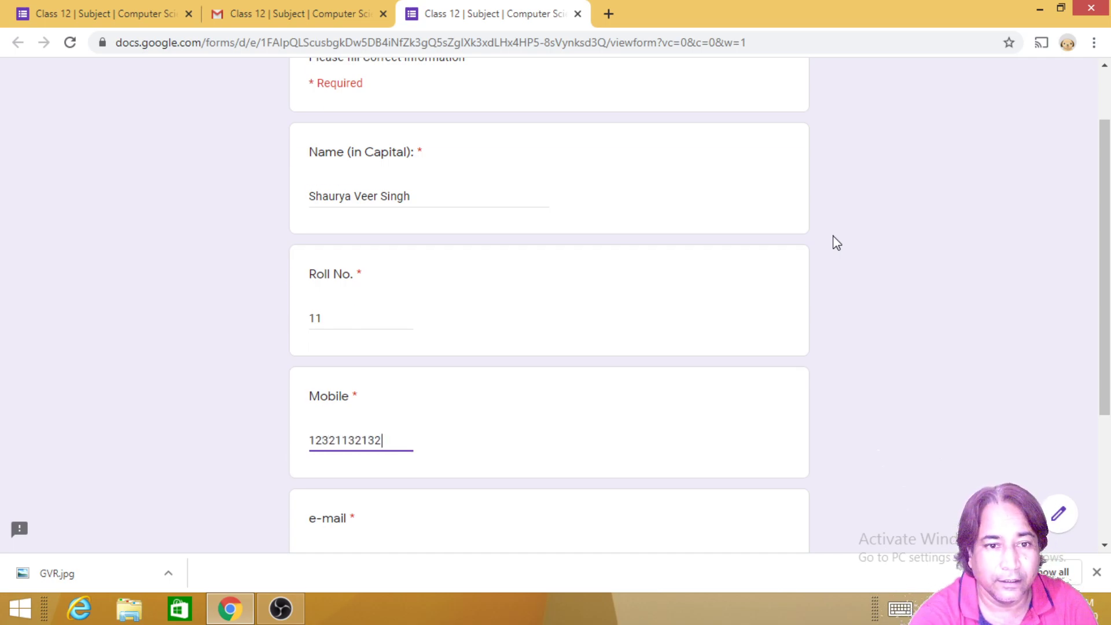
Step: Replace the rejected e-mail answer 'ab' with 111111
key("Tab")
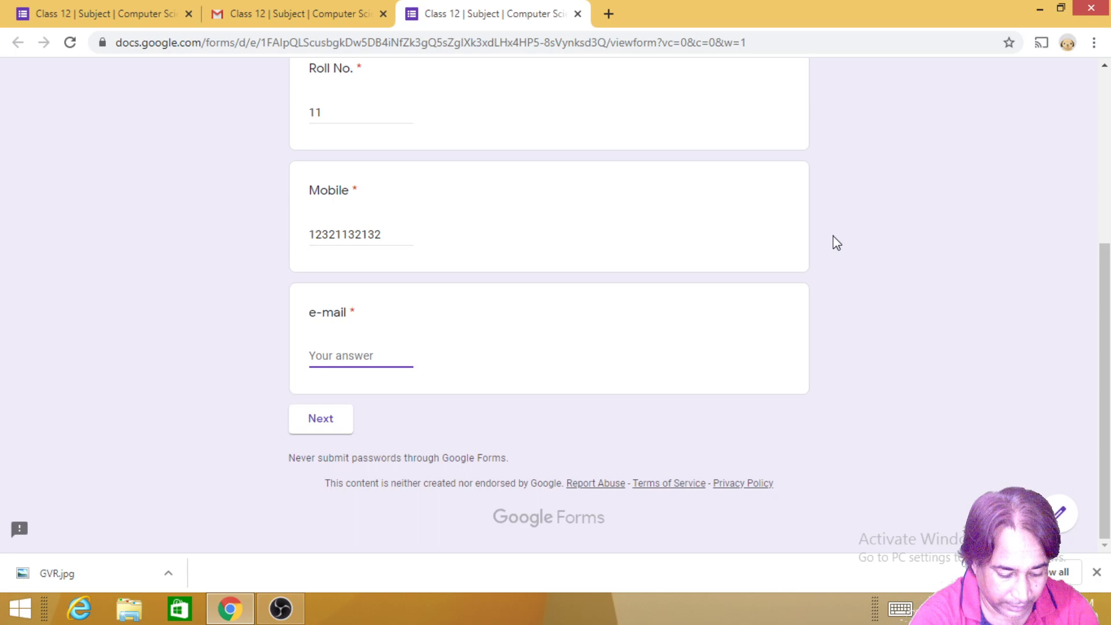
type("abc@gmail.com")
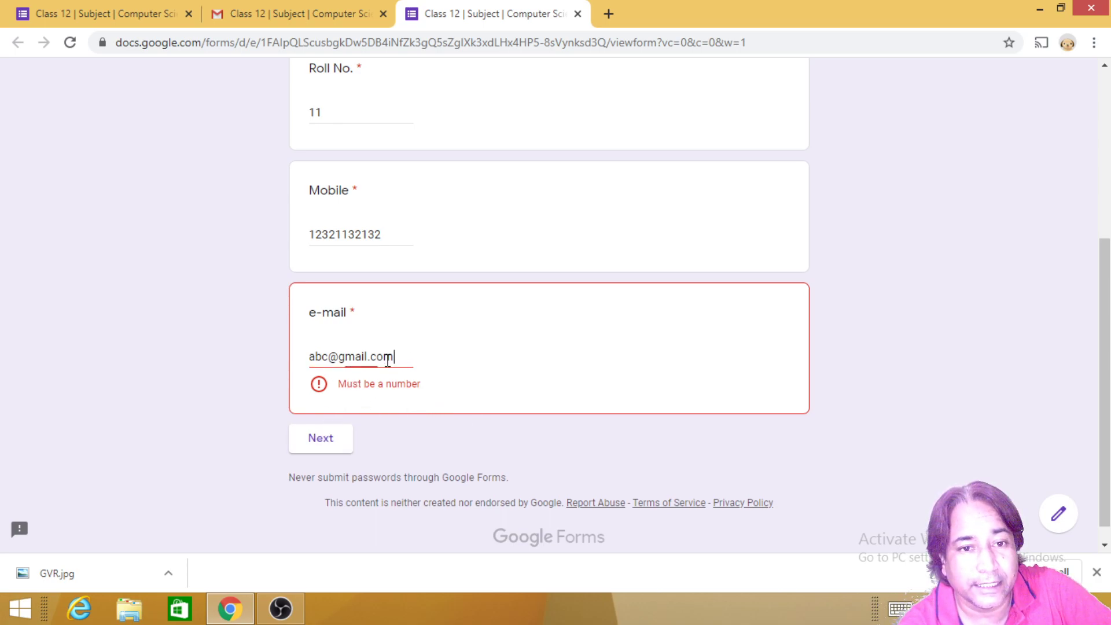
left_click_drag(393, 356, 242, 362)
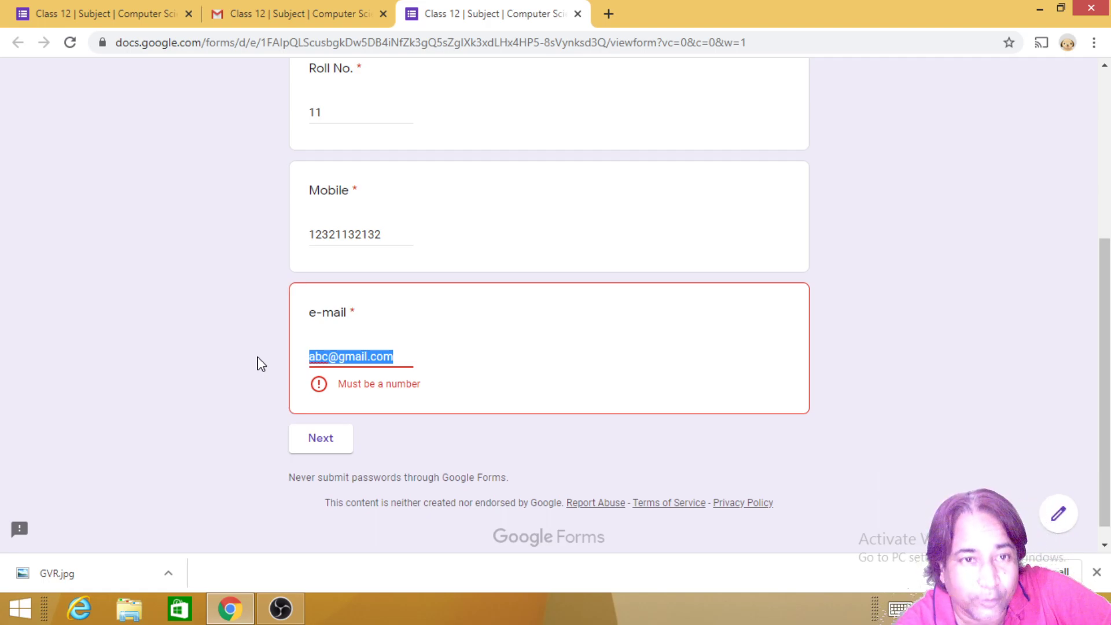
scroll(463, 379, "up", 5)
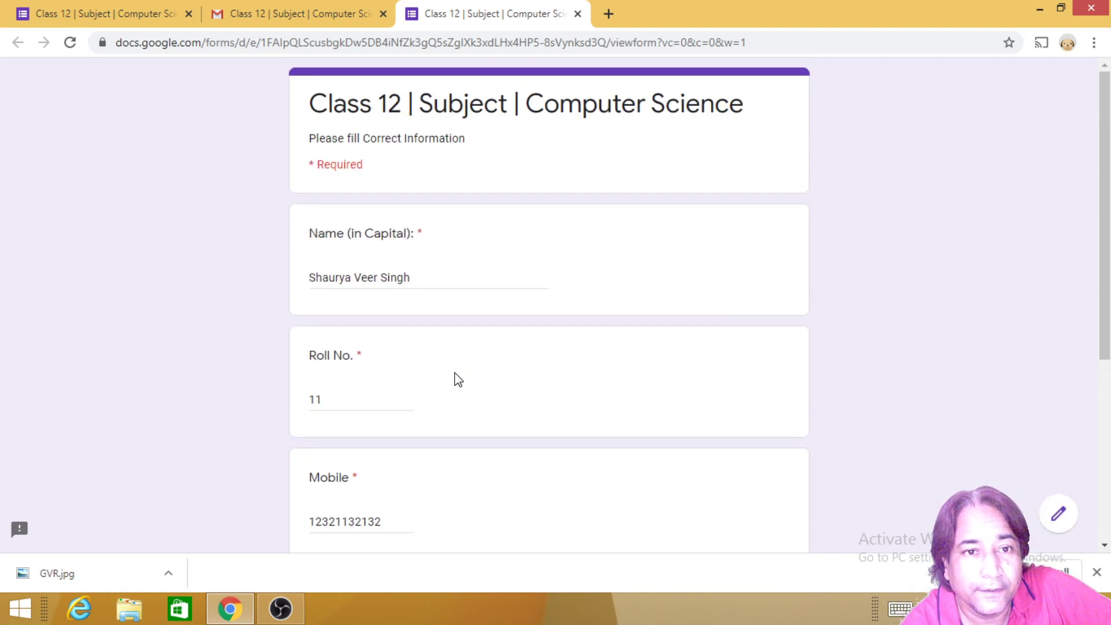
scroll(454, 377, "down", 5)
type("11")
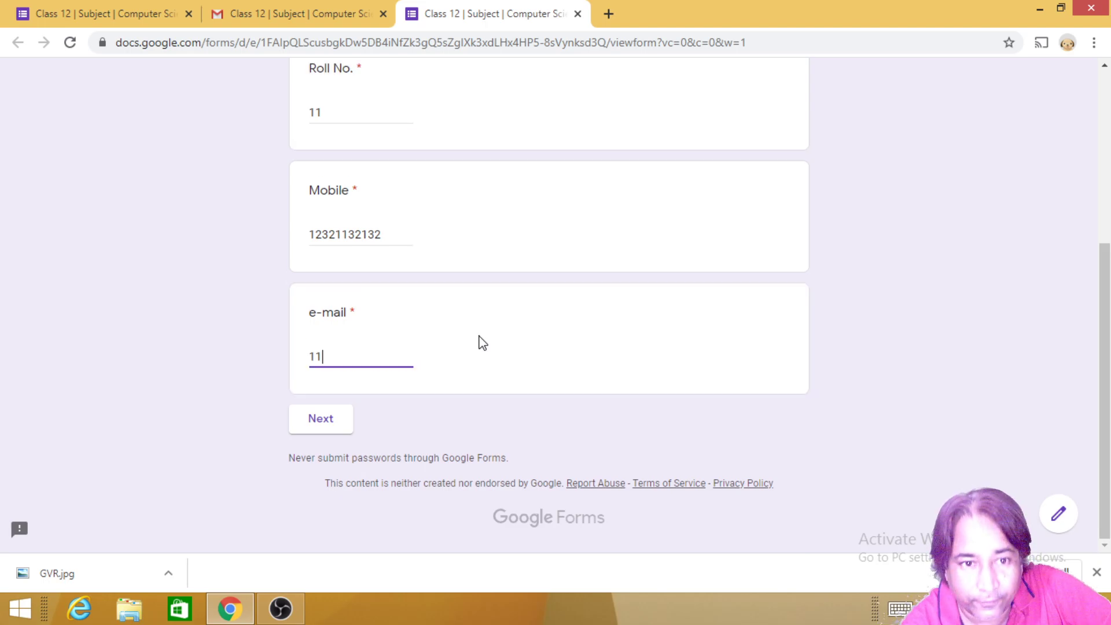
type("1111")
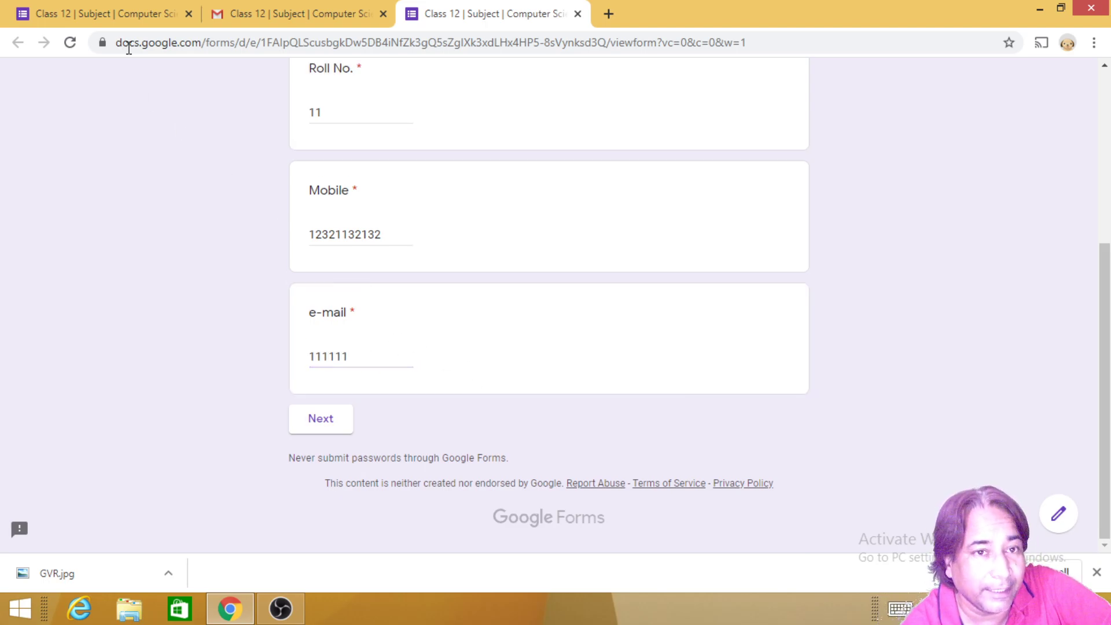
left_click(134, 15)
Step: Change the e-mail question's response validation from Number to Text
scroll(332, 360, "down", 10)
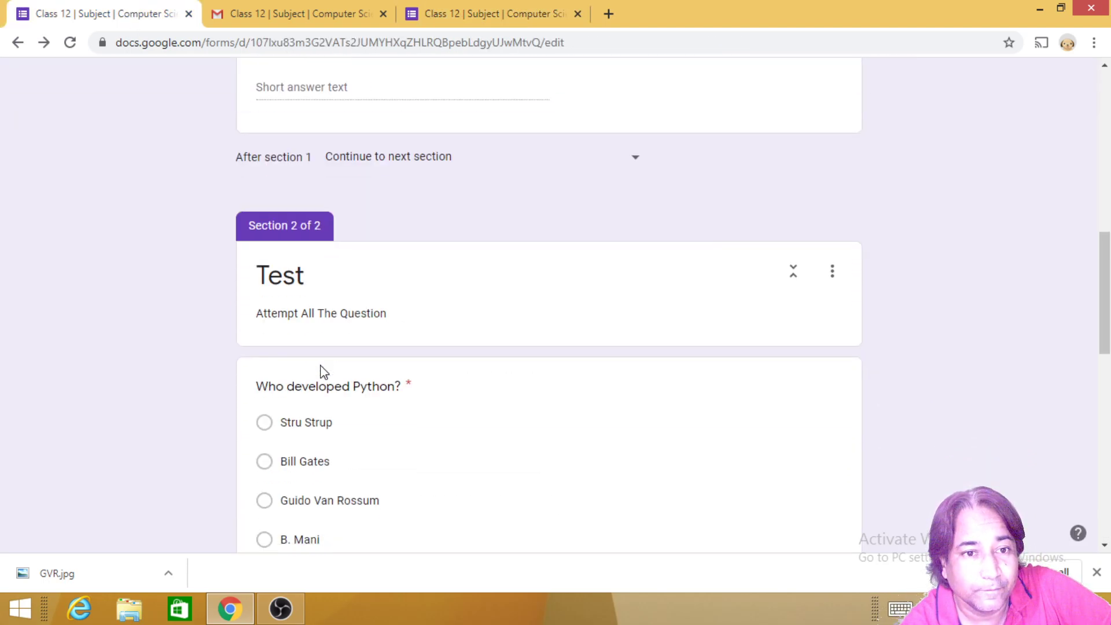
scroll(359, 376, "down", 5)
scroll(387, 399, "down", 6)
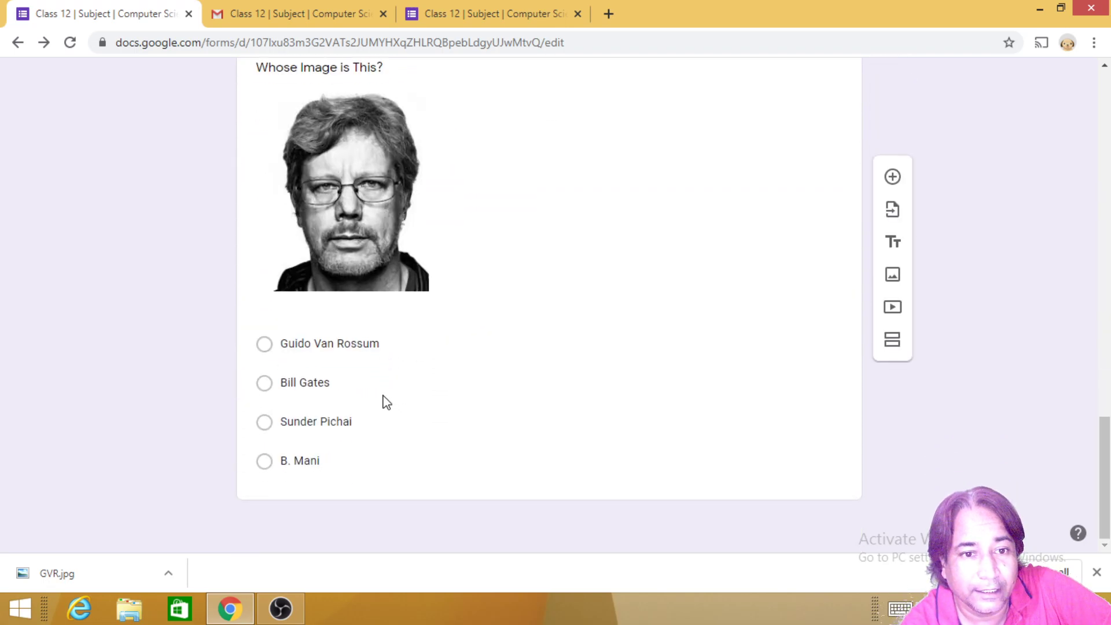
scroll(371, 391, "up", 15)
scroll(369, 392, "down", 3)
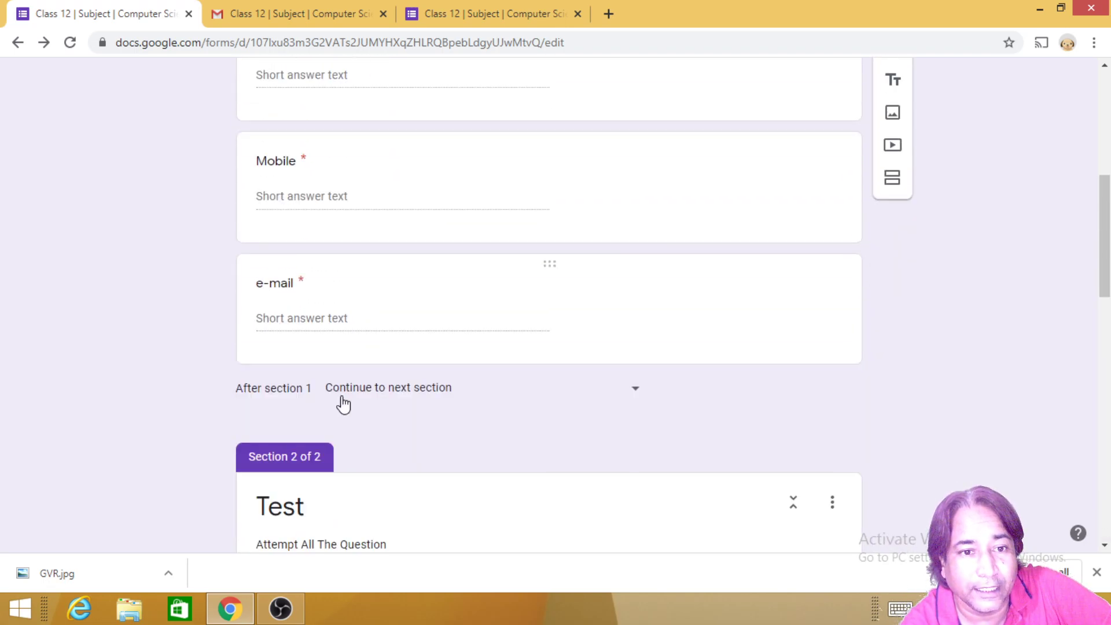
left_click(320, 315)
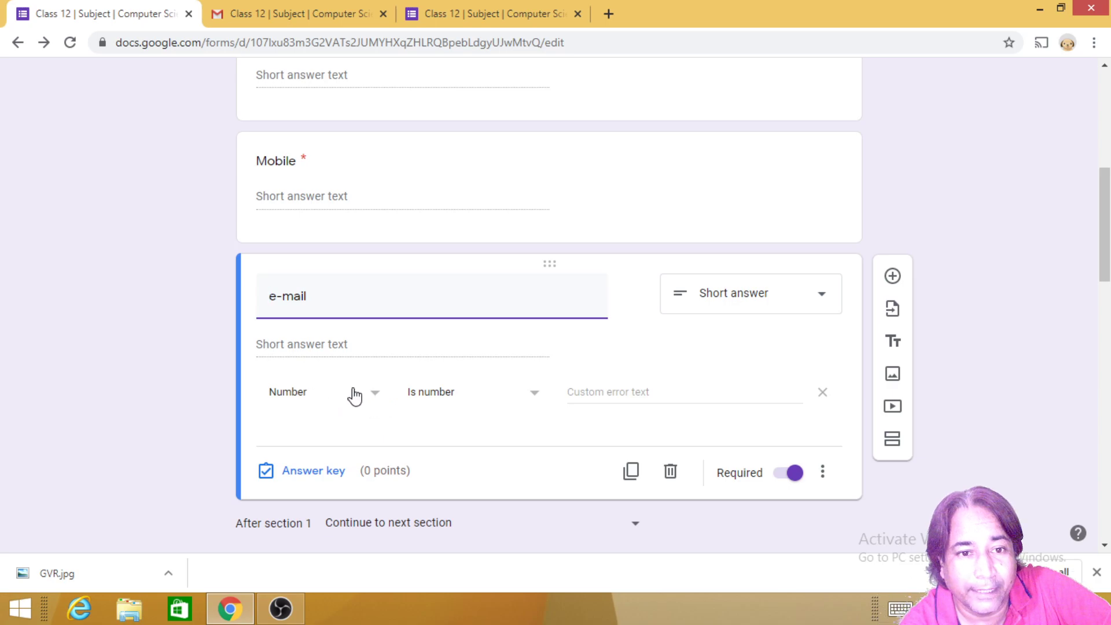
left_click(375, 397)
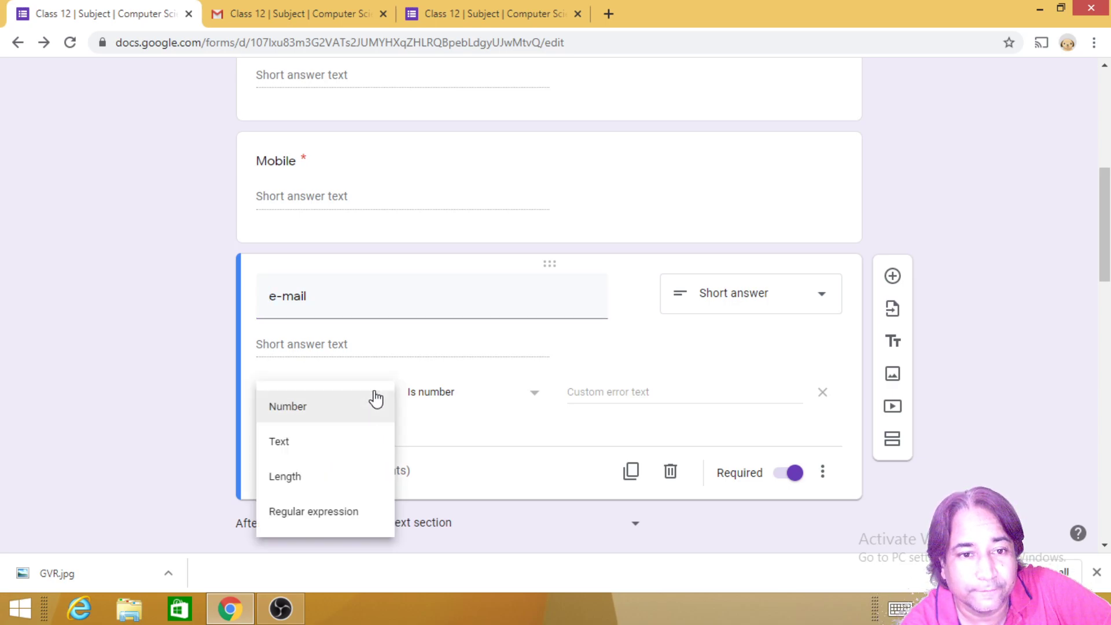
left_click(277, 447)
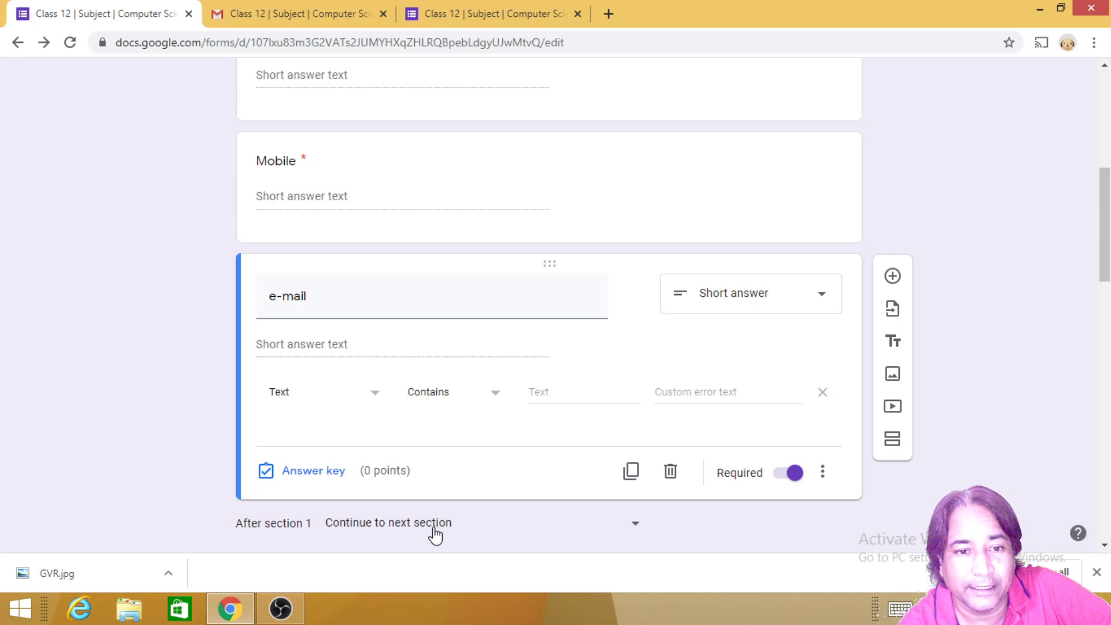
Step: Check the options for what follows section 1, then leave the editor
left_click(394, 534)
scroll(1036, 298, "down", 15)
scroll(965, 315, "up", 11)
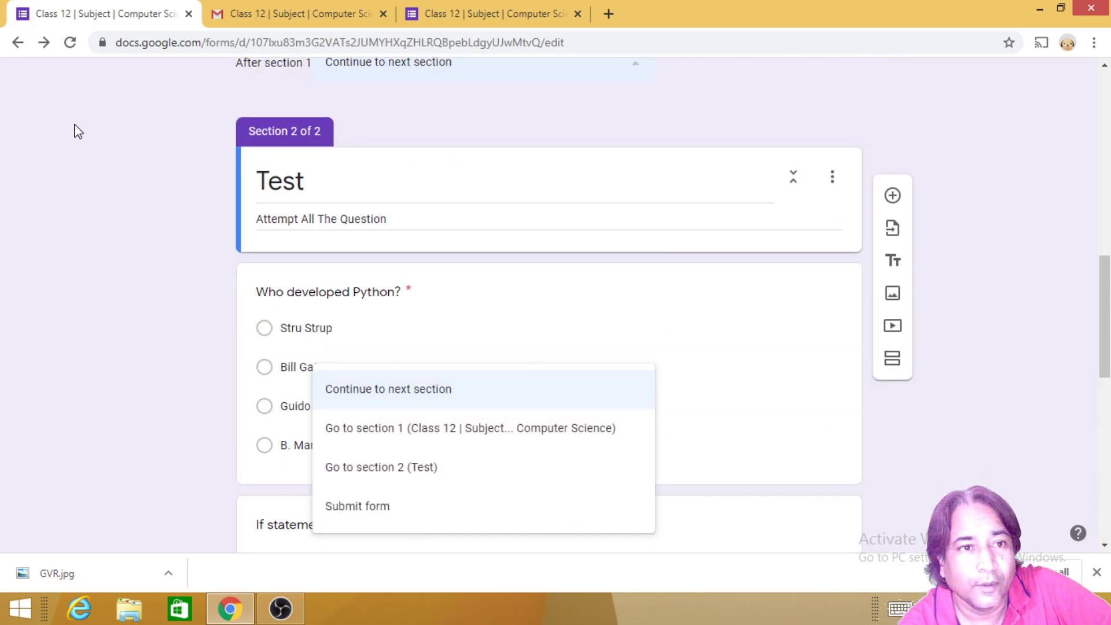
left_click(18, 43)
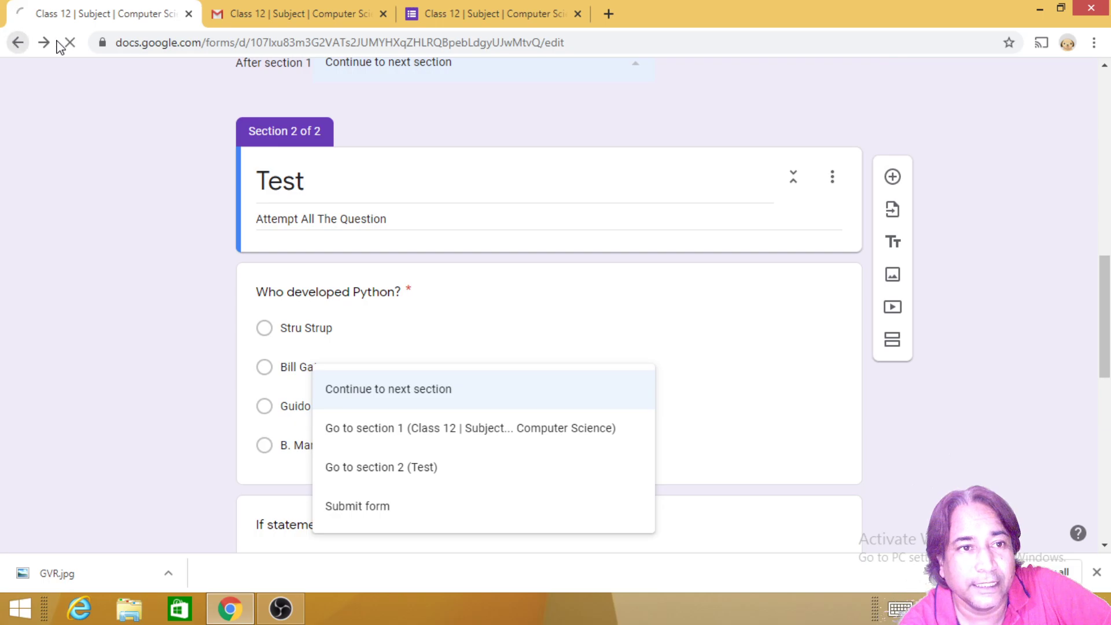
Step: Back in the quiz, re-enter the e-mail answer as 'ab' and then '111'
left_click(512, 8)
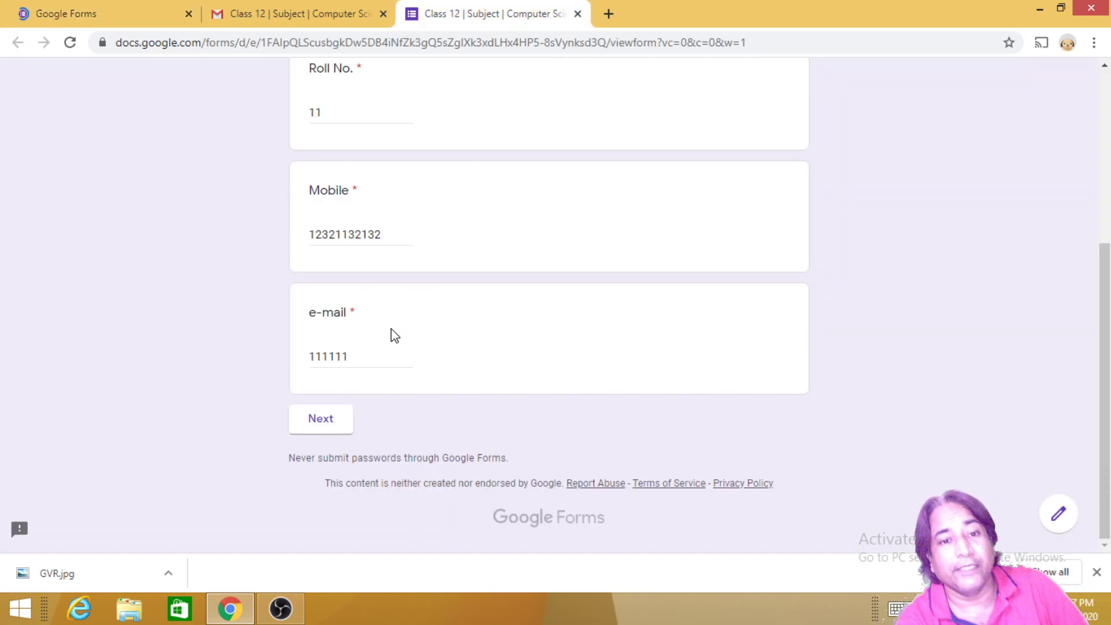
left_click_drag(373, 354, 283, 364)
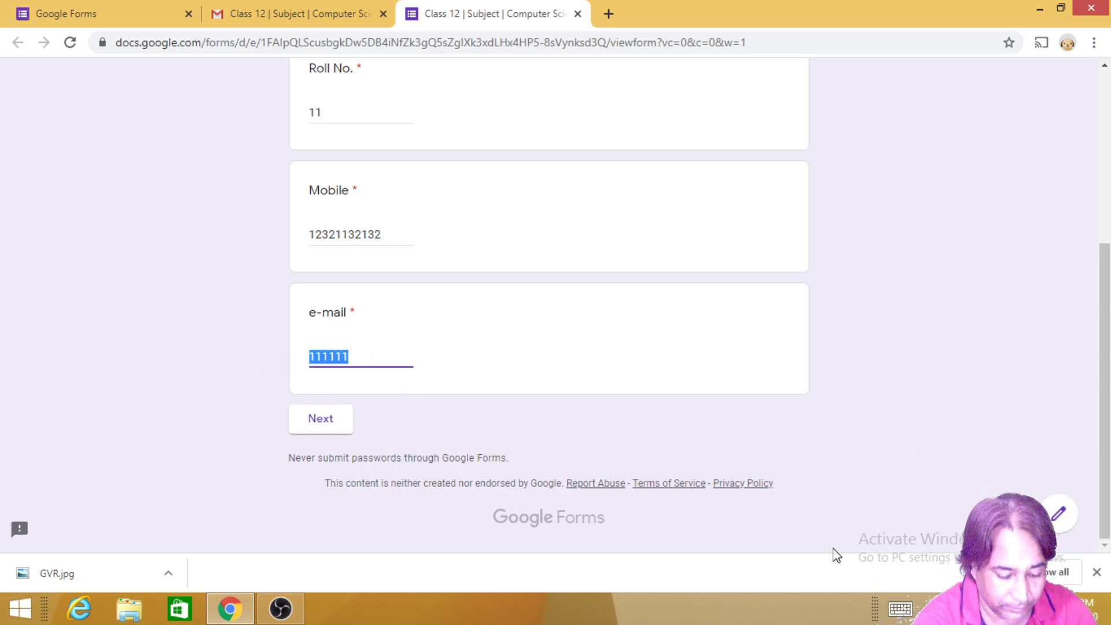
type("abc@")
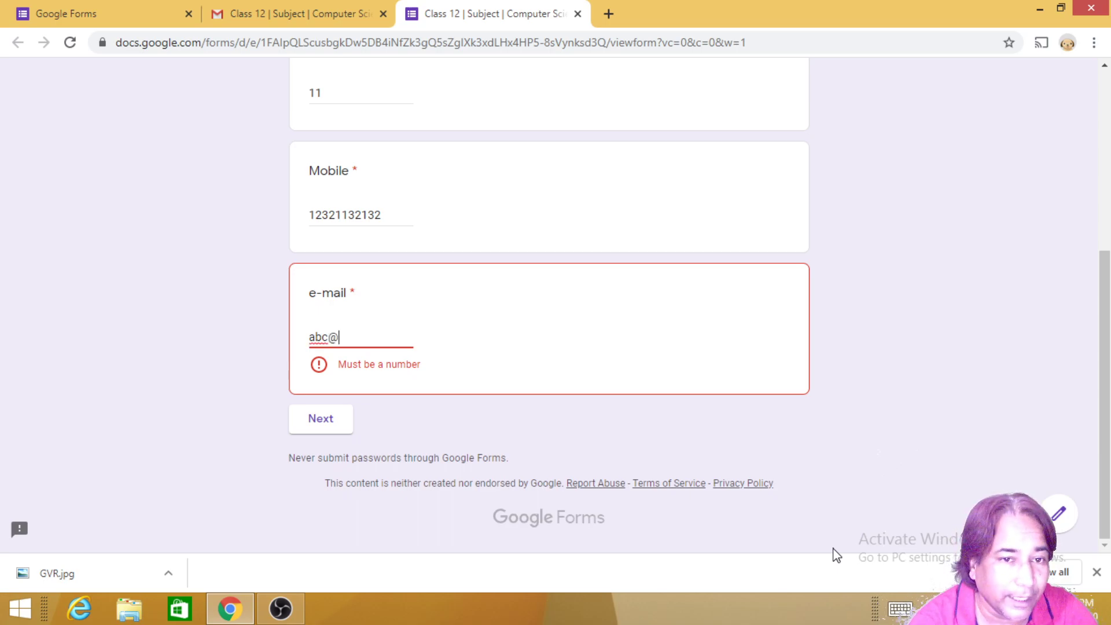
scroll(442, 429, "up", 2)
scroll(439, 436, "down", 1)
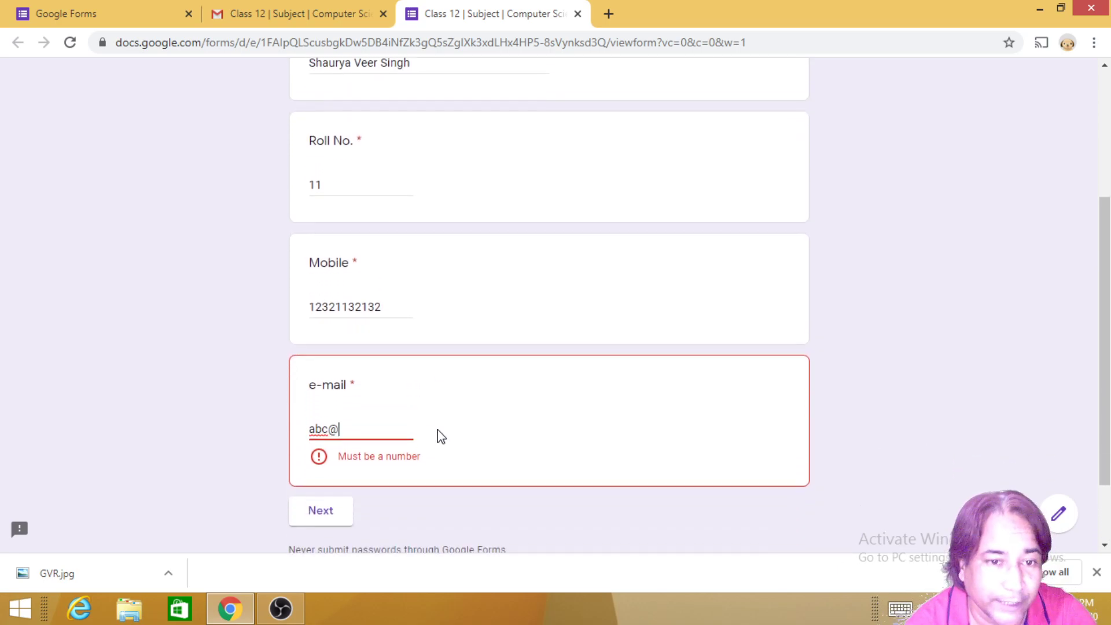
left_click_drag(364, 428, 279, 424)
type("1111")
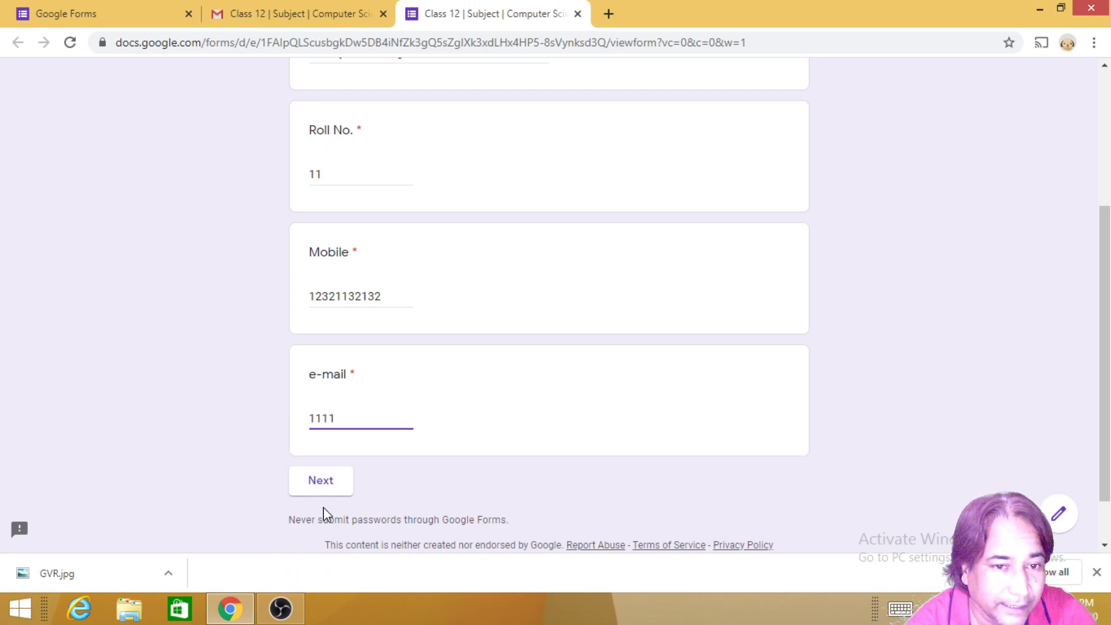
Step: Answer Guido Van Rossum, No and Guido Van Rossum in the Test section, then submit
left_click(318, 482)
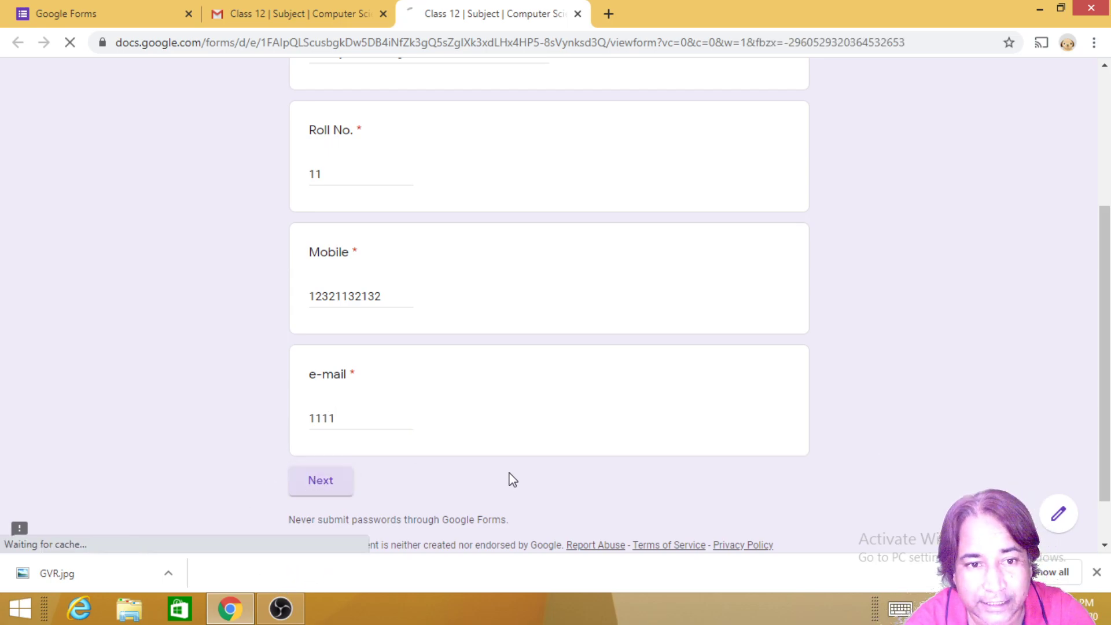
scroll(546, 475, "down", 3)
scroll(397, 216, "up", 3)
scroll(370, 373, "down", 3)
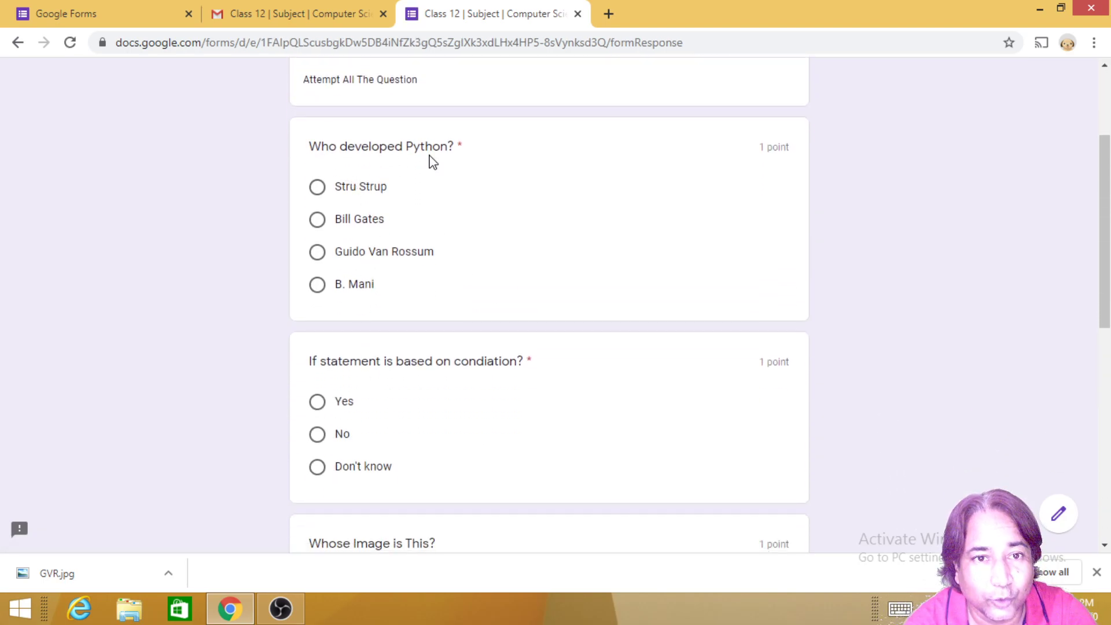
left_click(317, 252)
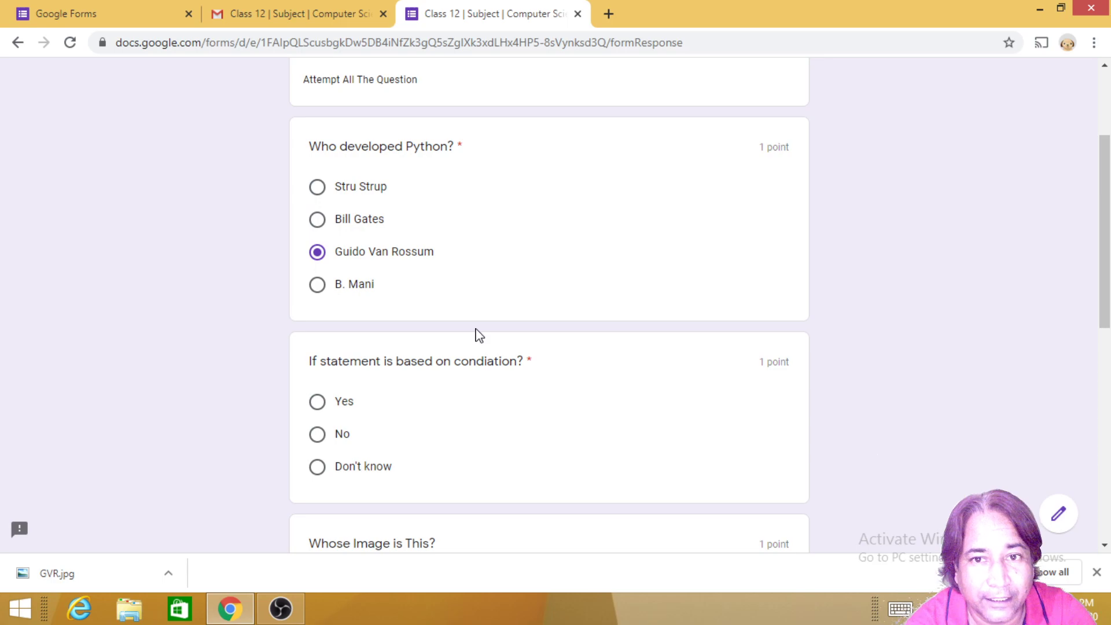
scroll(608, 272, "down", 1)
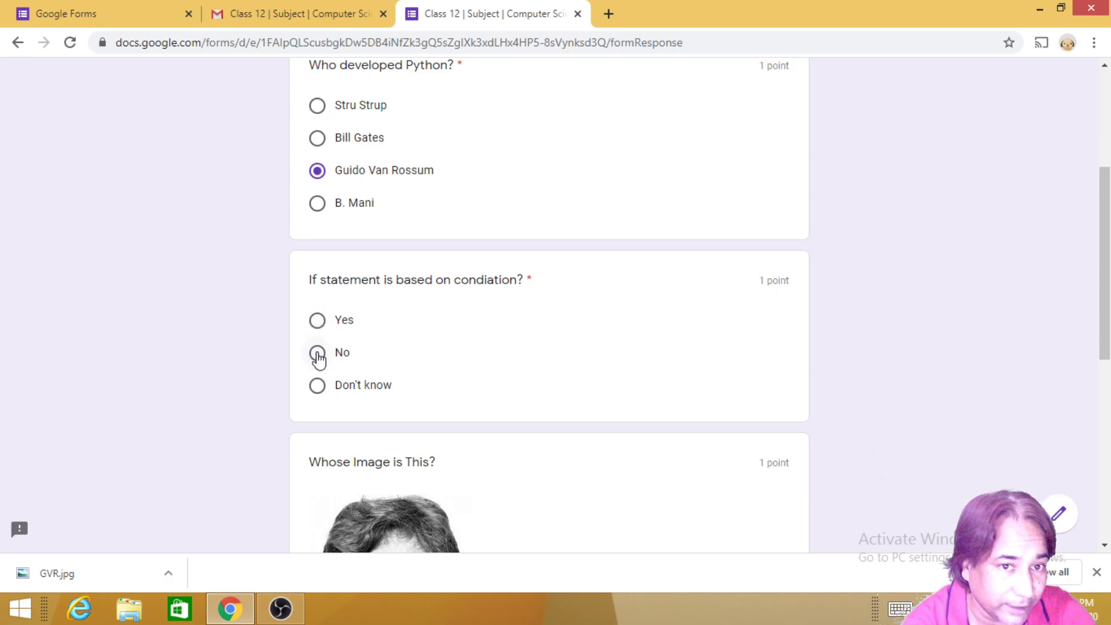
left_click(317, 354)
scroll(459, 397, "down", 7)
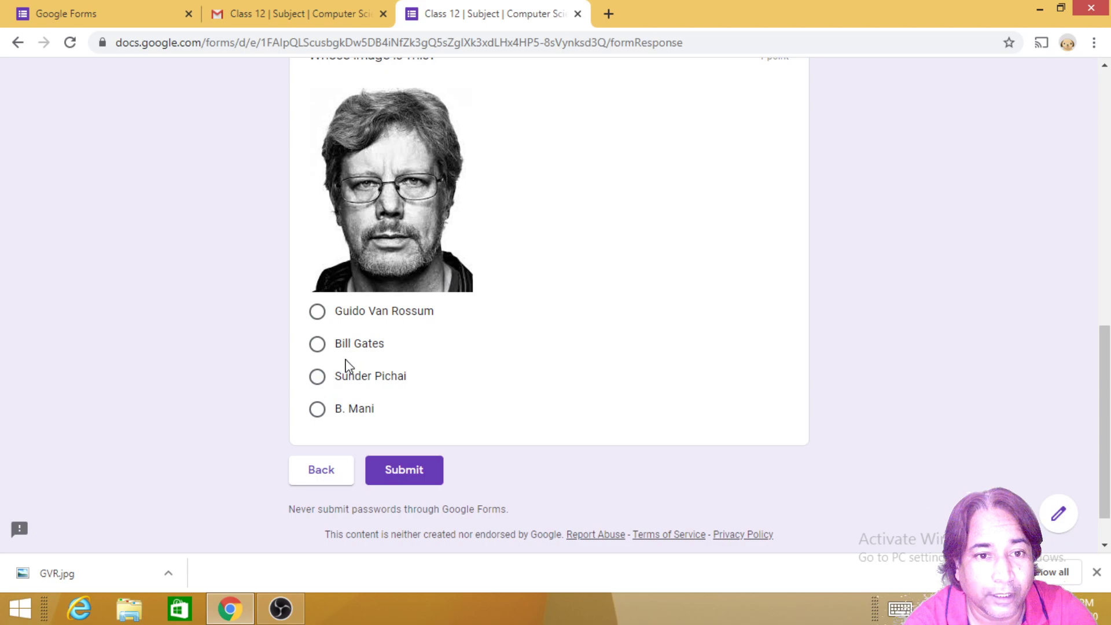
left_click(323, 316)
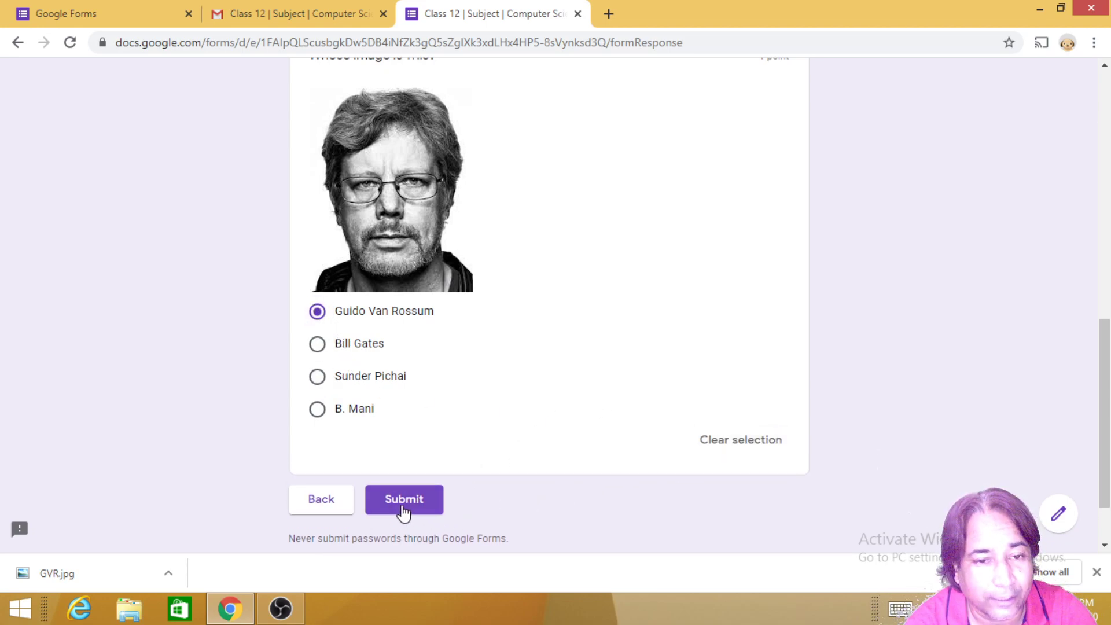
left_click(403, 501)
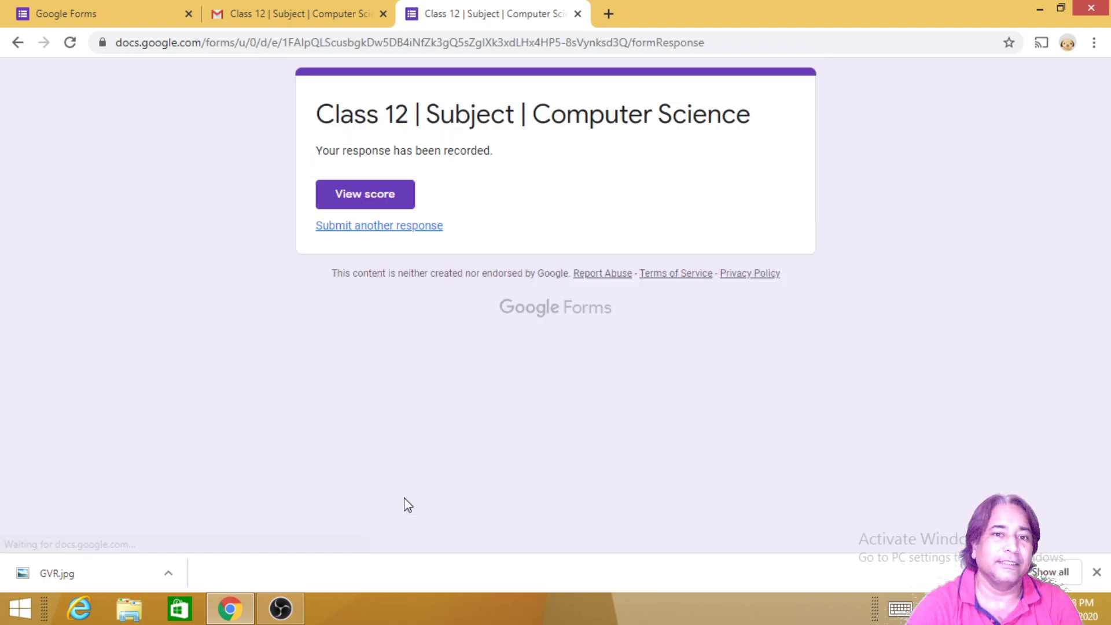
left_click(359, 202)
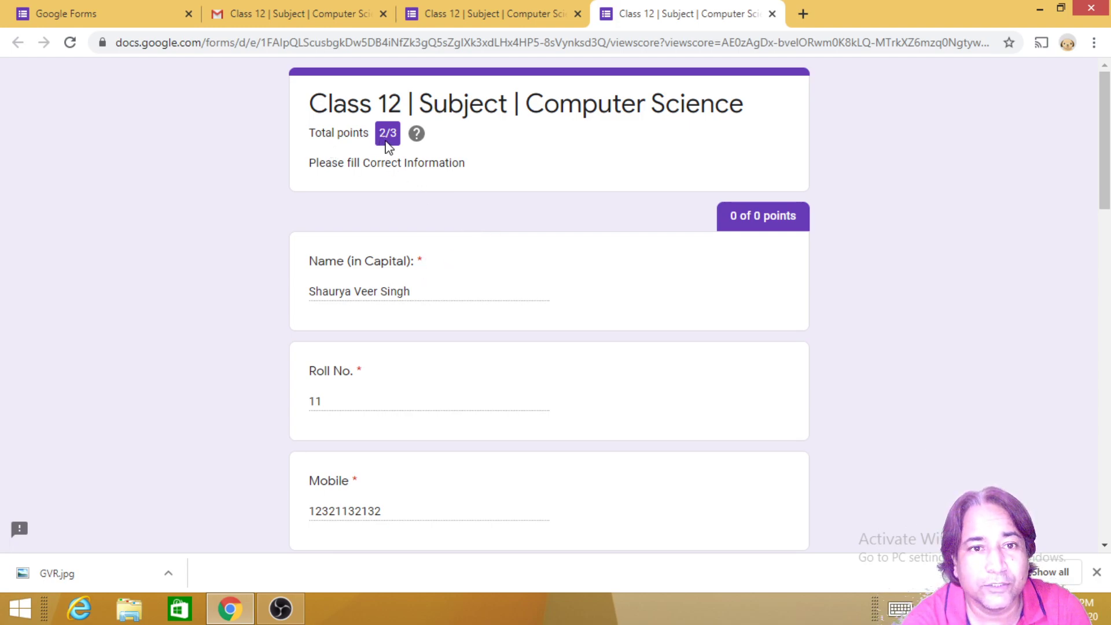
scroll(393, 191, "down", 12)
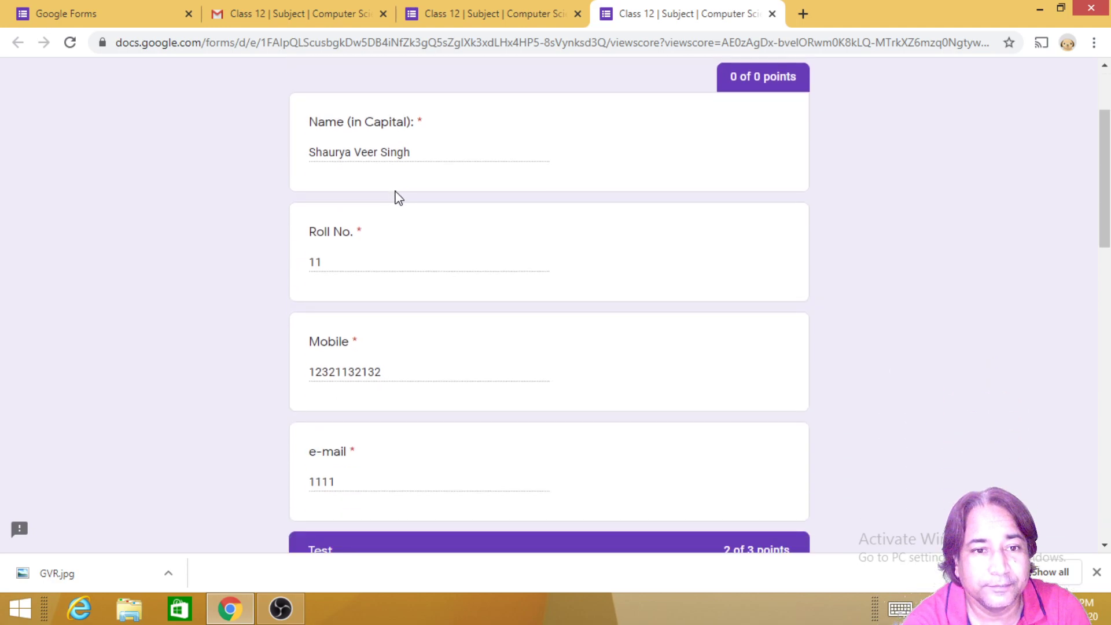
scroll(454, 283, "down", 5)
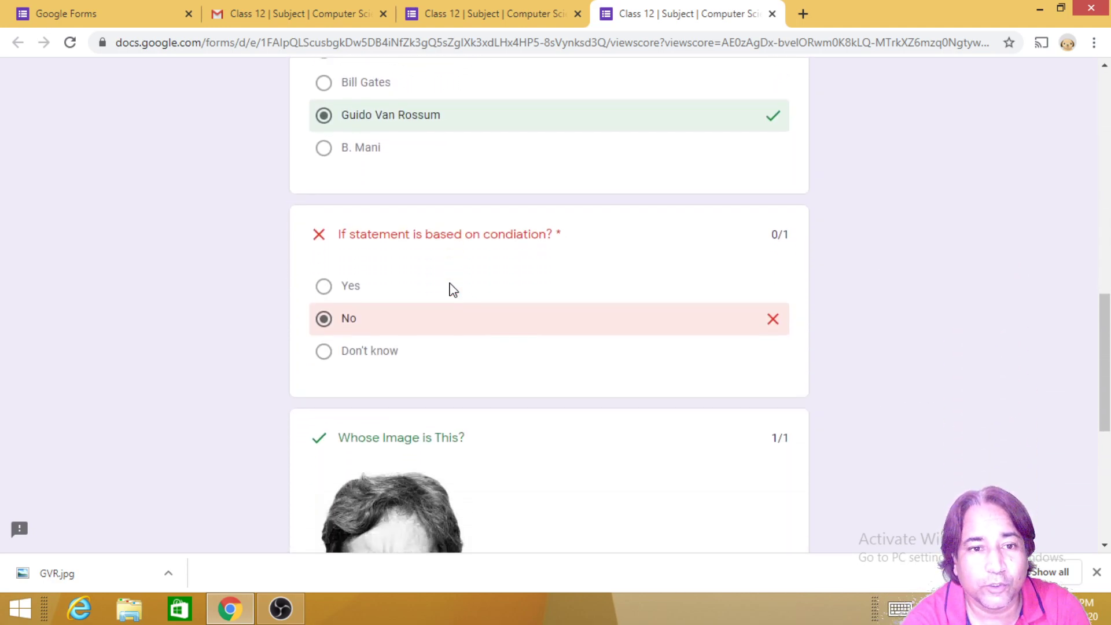
scroll(455, 290, "down", 3)
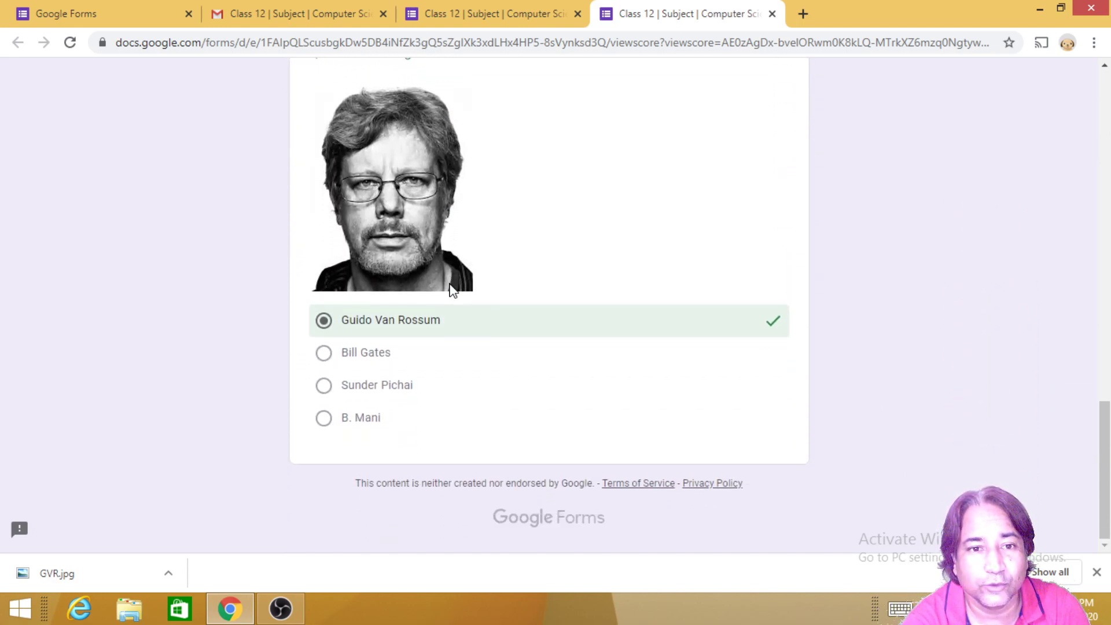
scroll(454, 289, "up", 20)
scroll(365, 281, "up", 3)
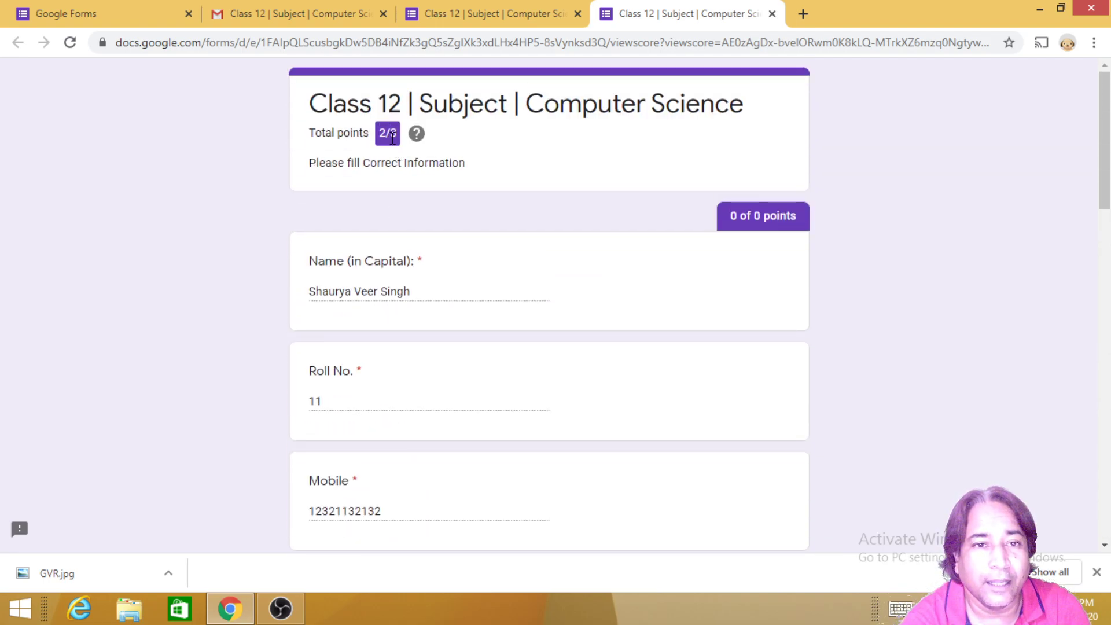
left_click(774, 14)
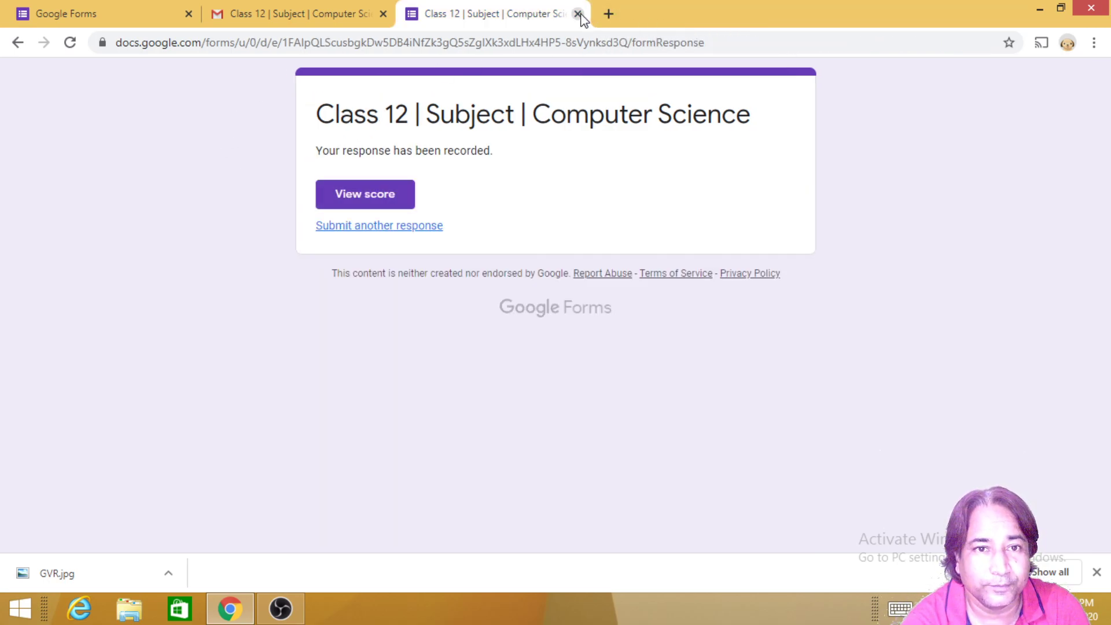
Step: Close the submission confirmation and open the quiz's Responses tab in the Forms editor
left_click(578, 13)
left_click(68, 16)
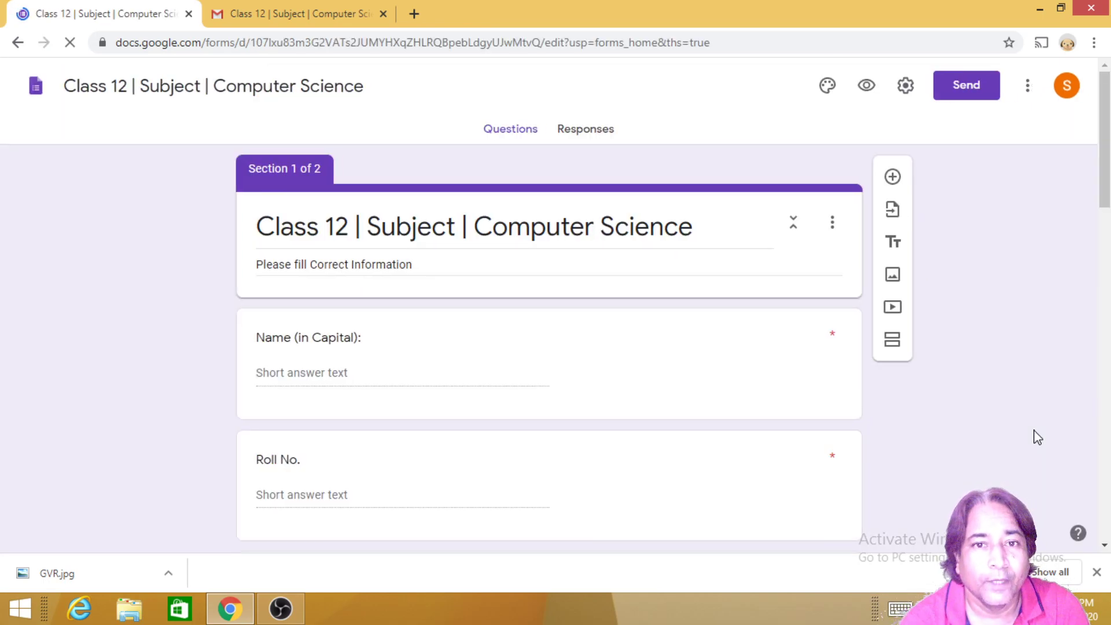
left_click(583, 135)
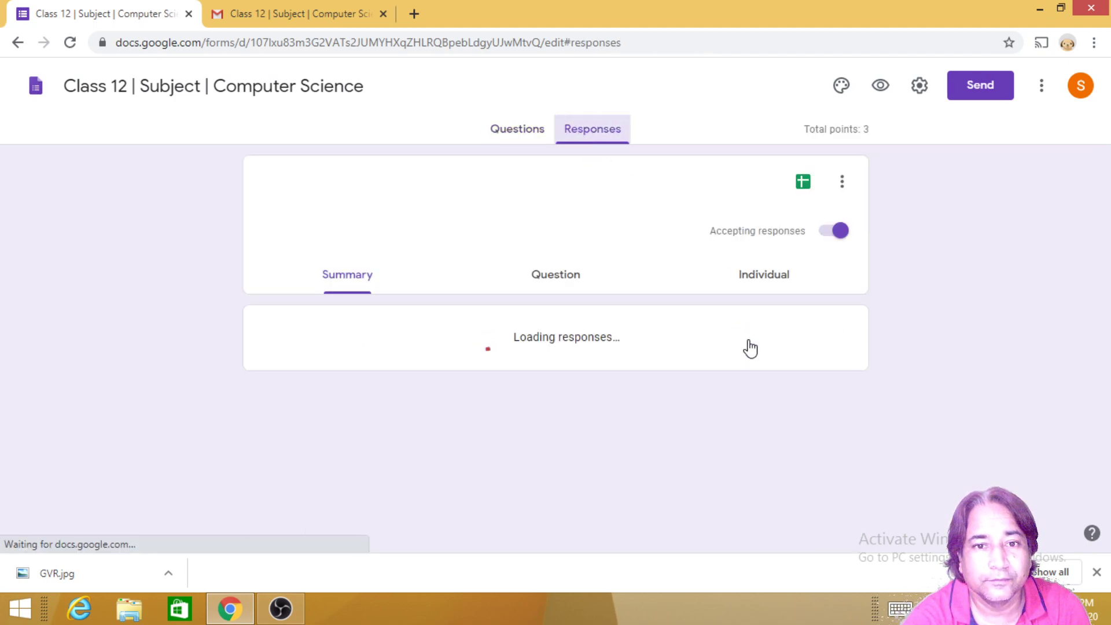
scroll(479, 400, "down", 3)
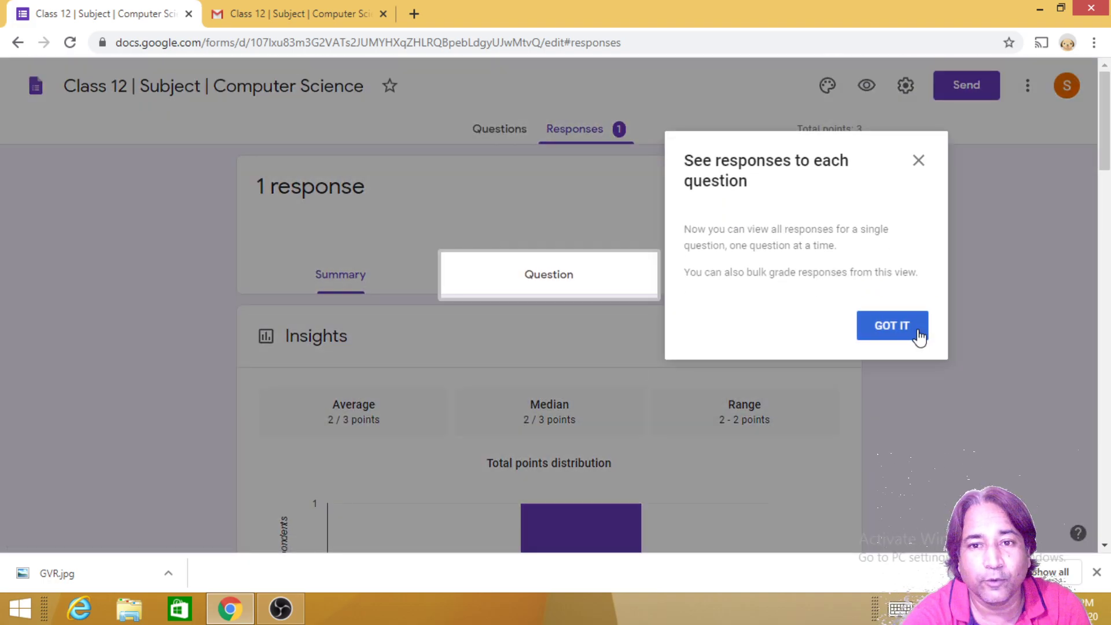
left_click(913, 335)
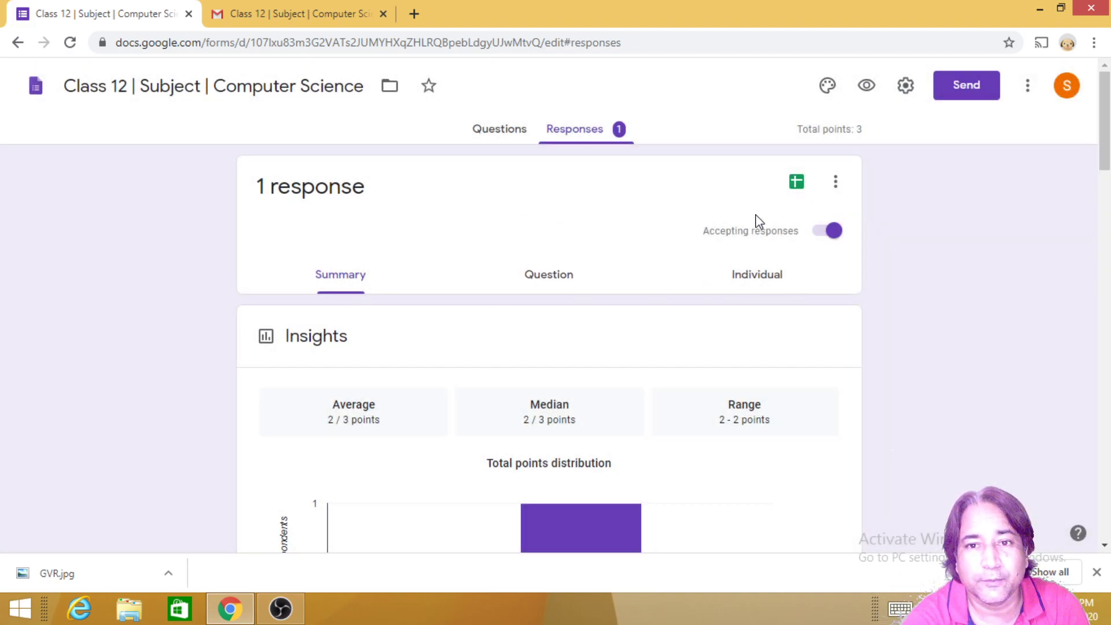
Step: Review the Summary: 1 response with average and median of 2 / 3 points
scroll(395, 308, "down", 3)
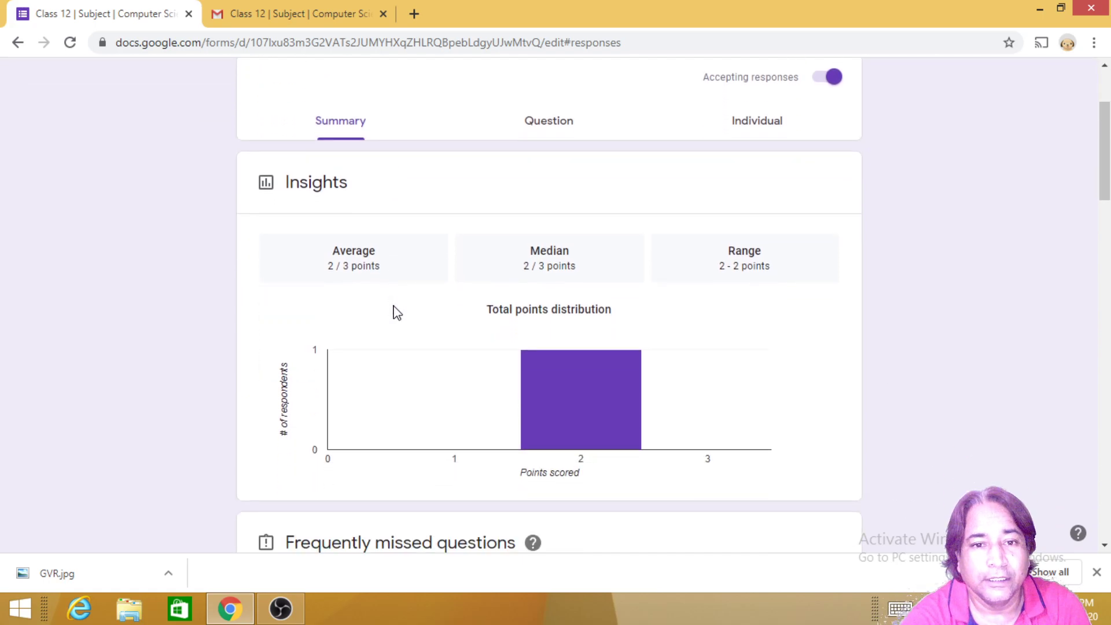
scroll(397, 312, "down", 2)
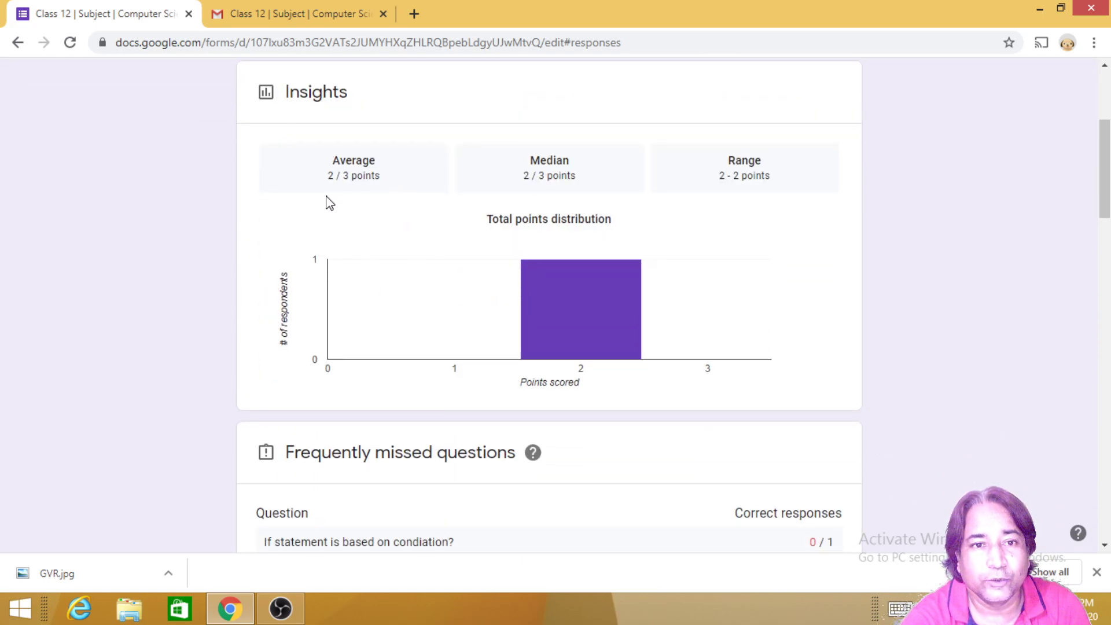
scroll(325, 223, "down", 2)
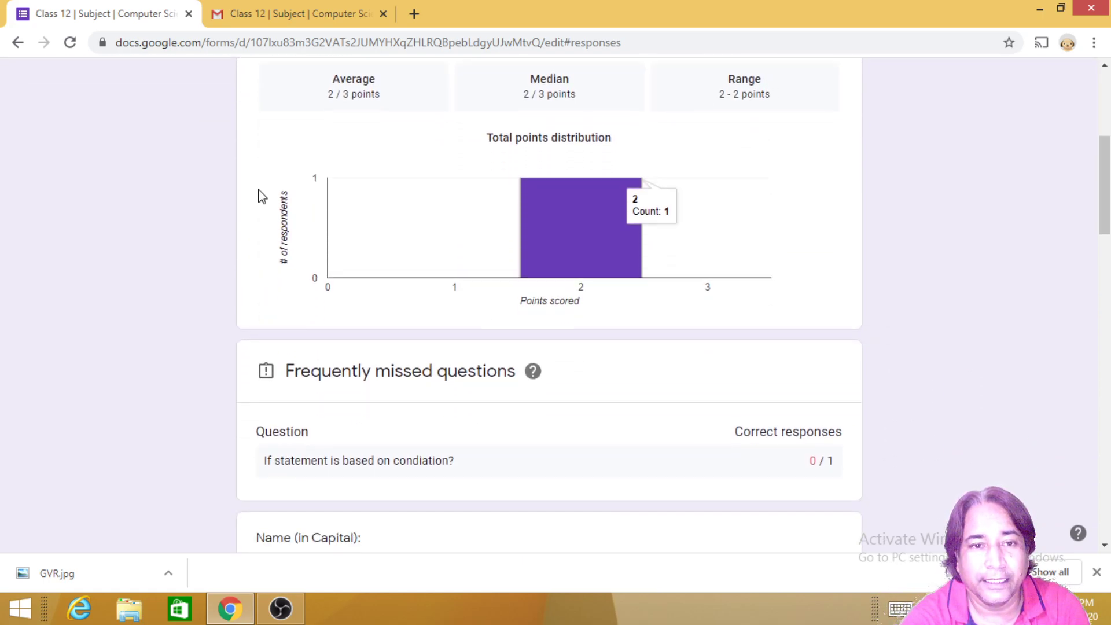
scroll(505, 355, "down", 8)
scroll(504, 350, "down", 12)
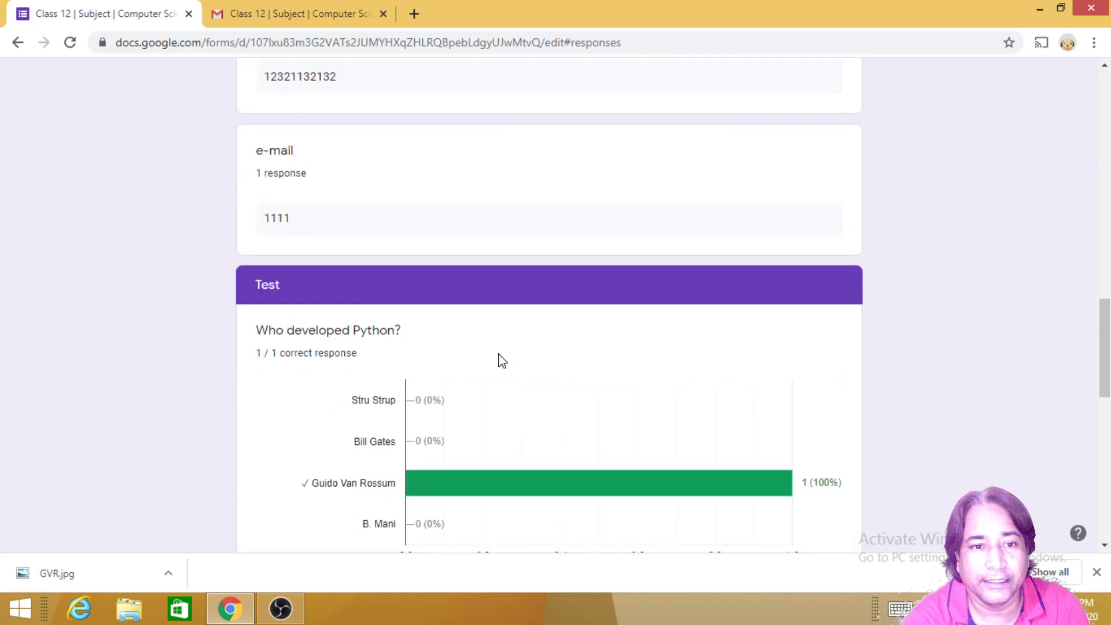
scroll(498, 353, "up", 2)
scroll(501, 359, "up", 3)
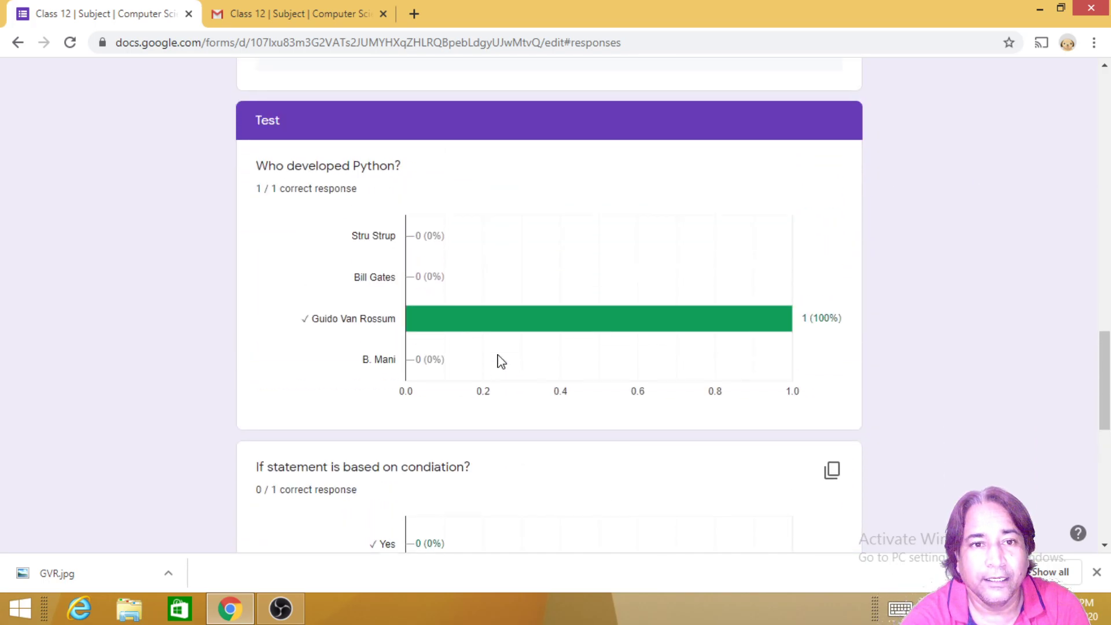
mouse_move(513, 328)
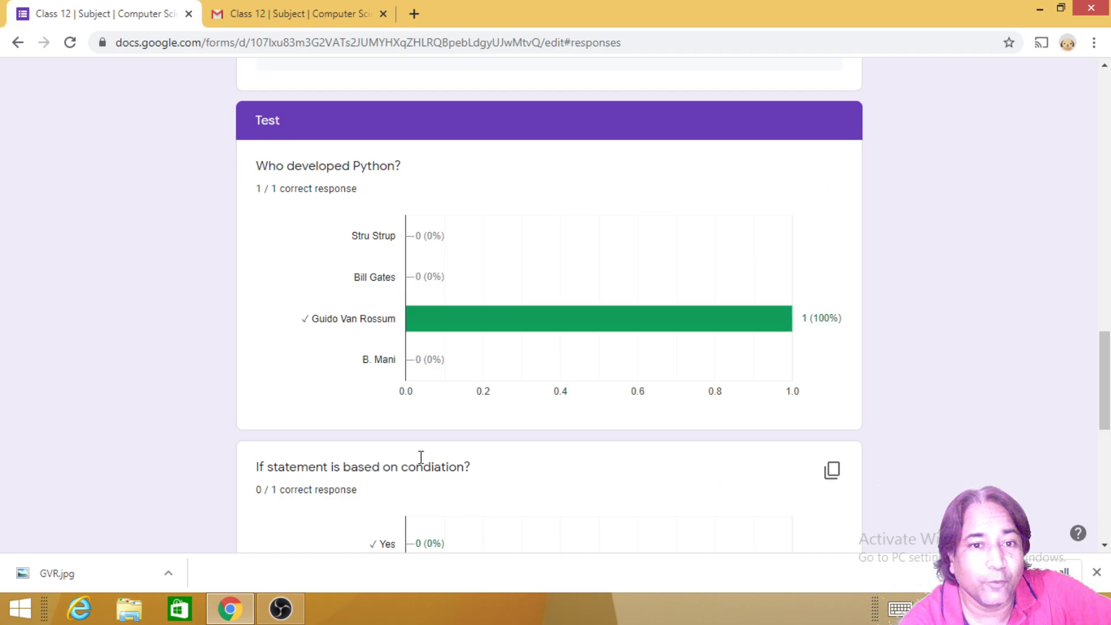
scroll(468, 333, "down", 5)
scroll(470, 353, "down", 4)
scroll(463, 356, "up", 15)
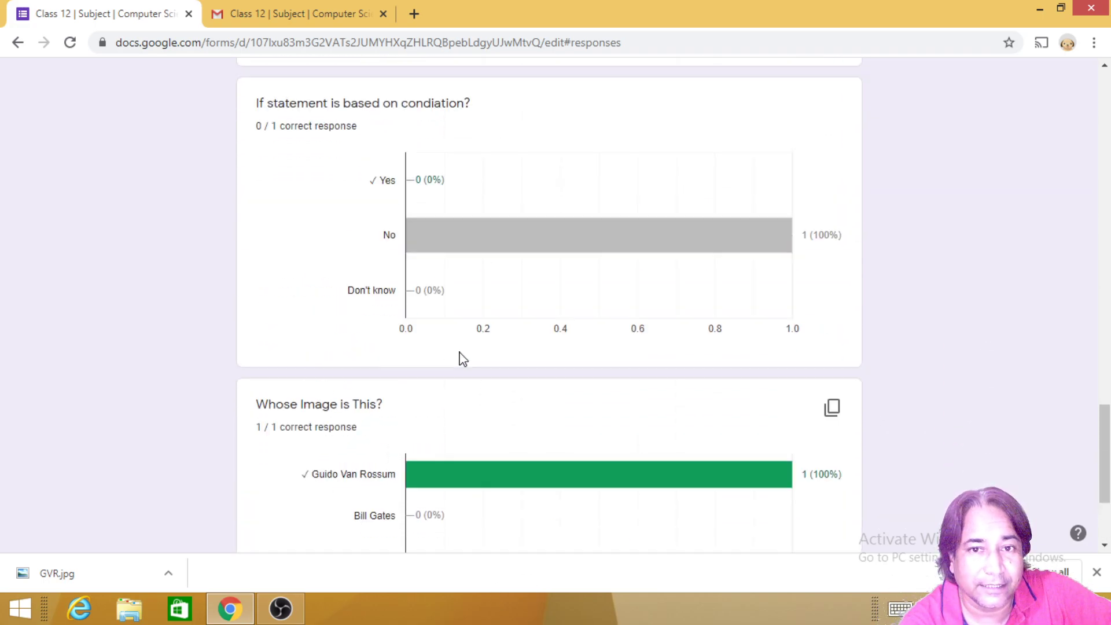
scroll(401, 344, "up", 1)
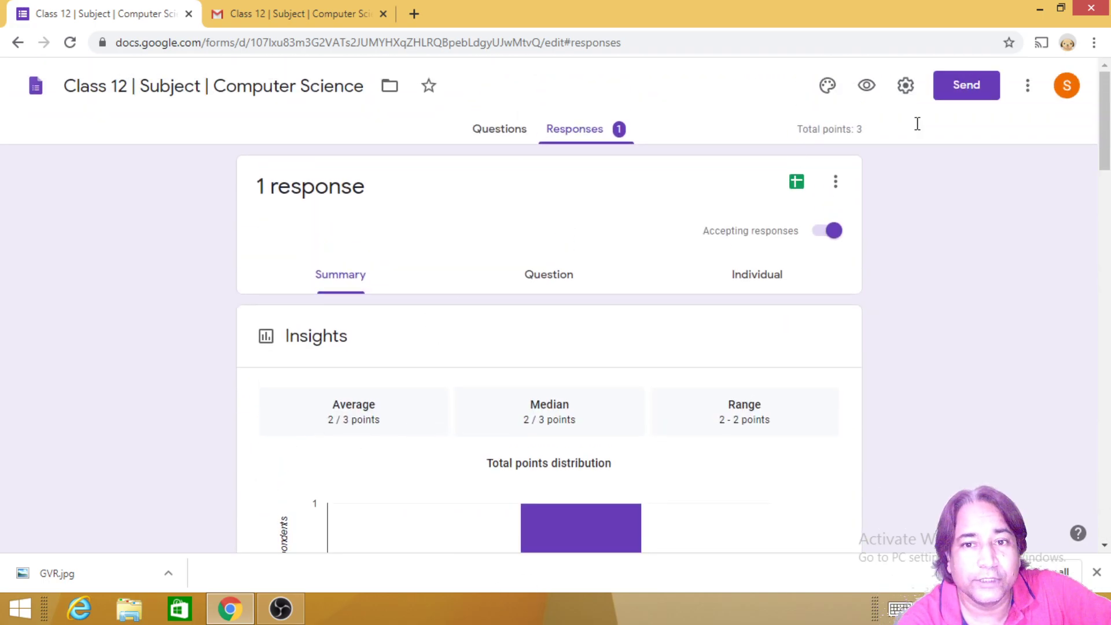
Step: Link the responses to a new spreadsheet, 'Class 12 | Subject | Computer Science (Responses)'
left_click(794, 184)
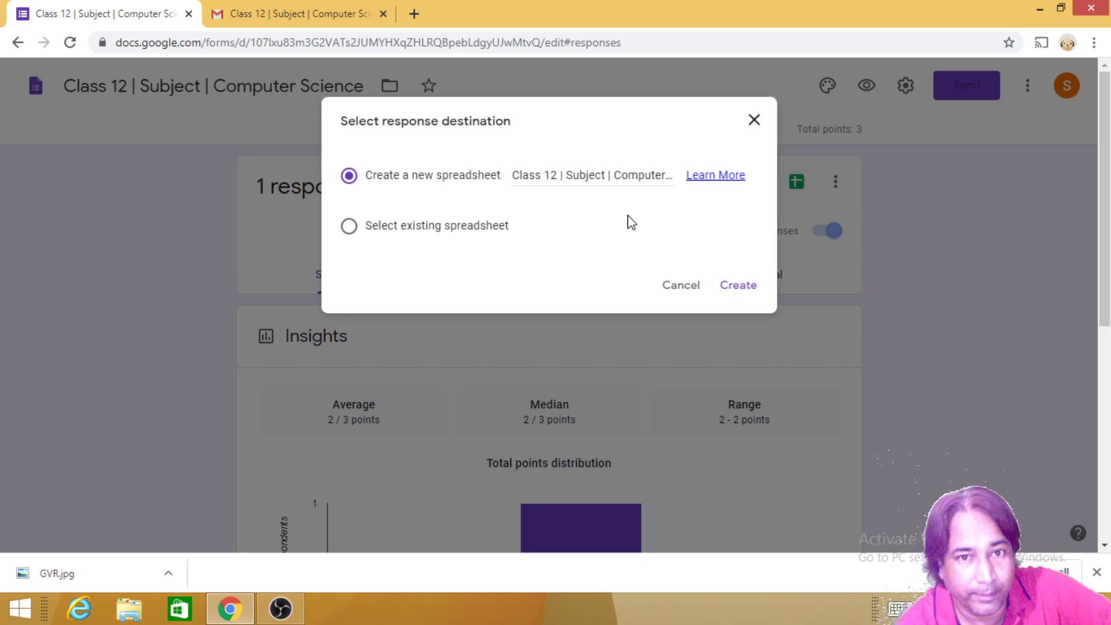
left_click(739, 289)
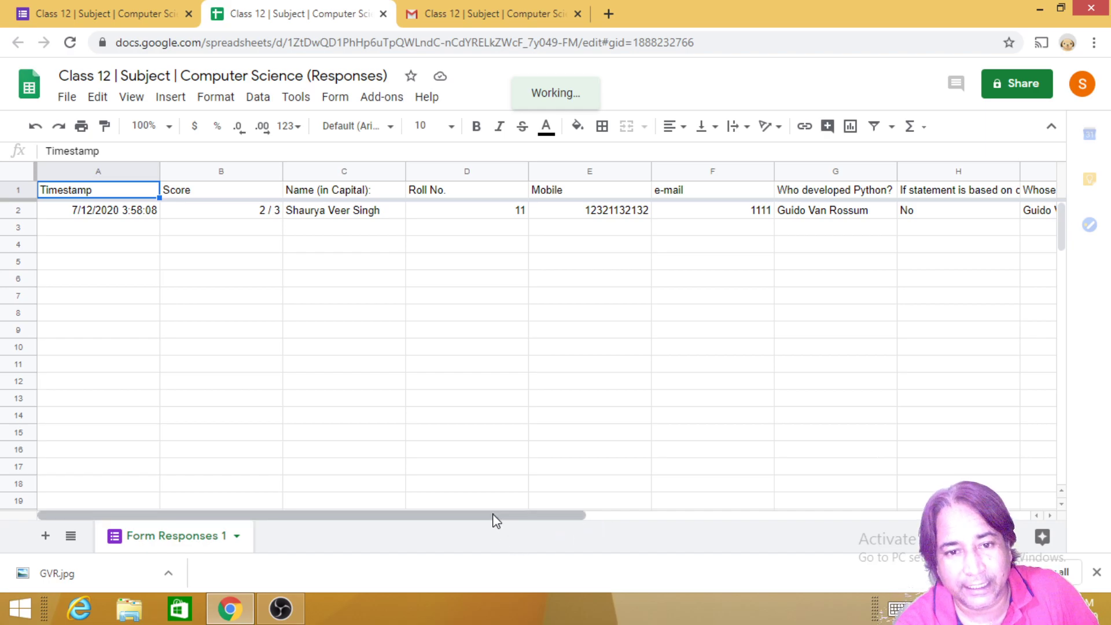
left_click(628, 513)
left_click_drag(584, 515, 471, 538)
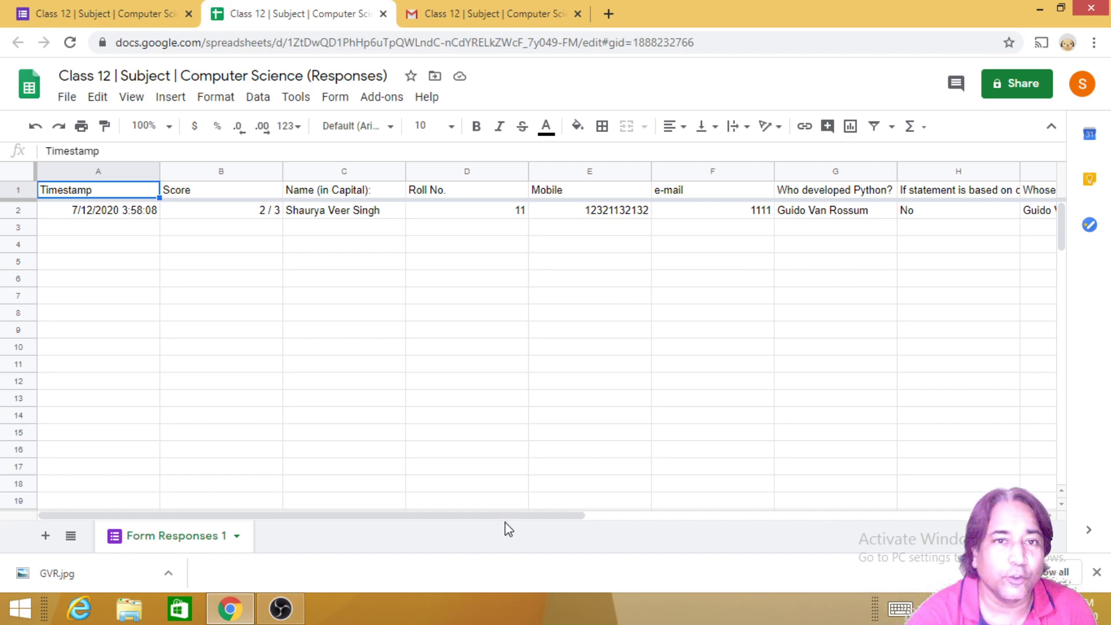
Step: Close the '(Responses)' spreadsheet tab to return to the Forms Responses summary
left_click(383, 14)
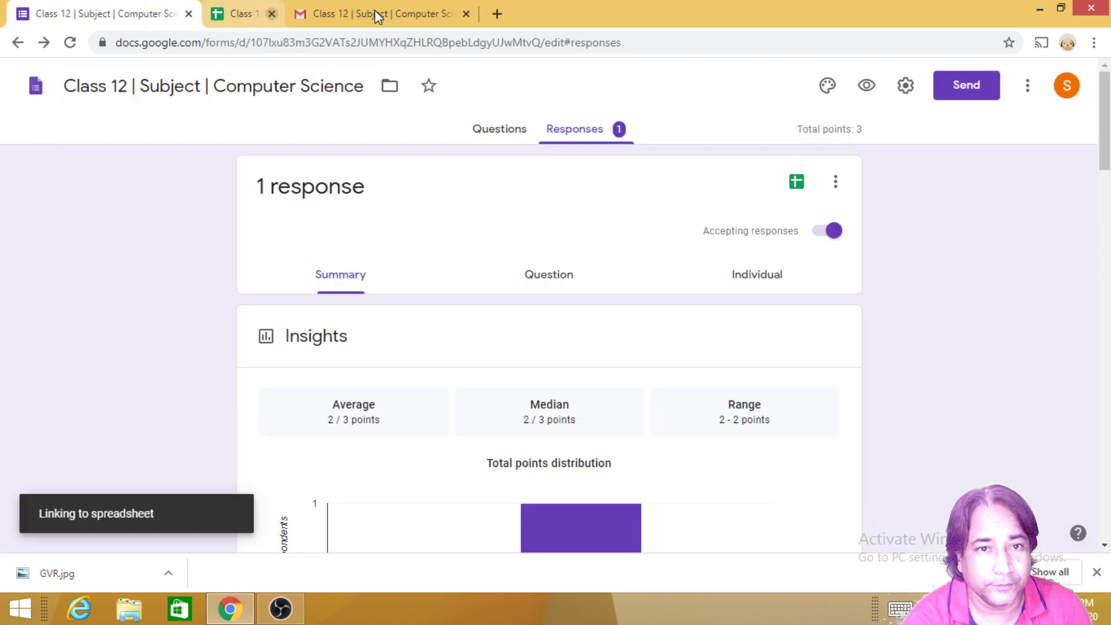